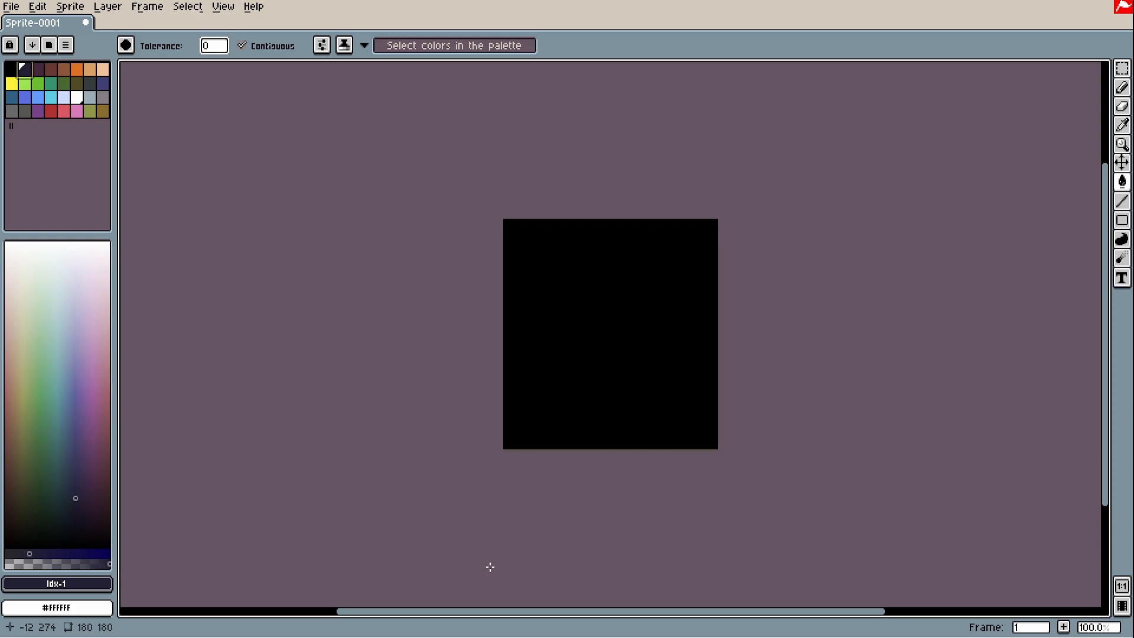
Draw two filled dark grey (#404040) circles side by side on the black canvas
scroll(541, 304, "up", 2)
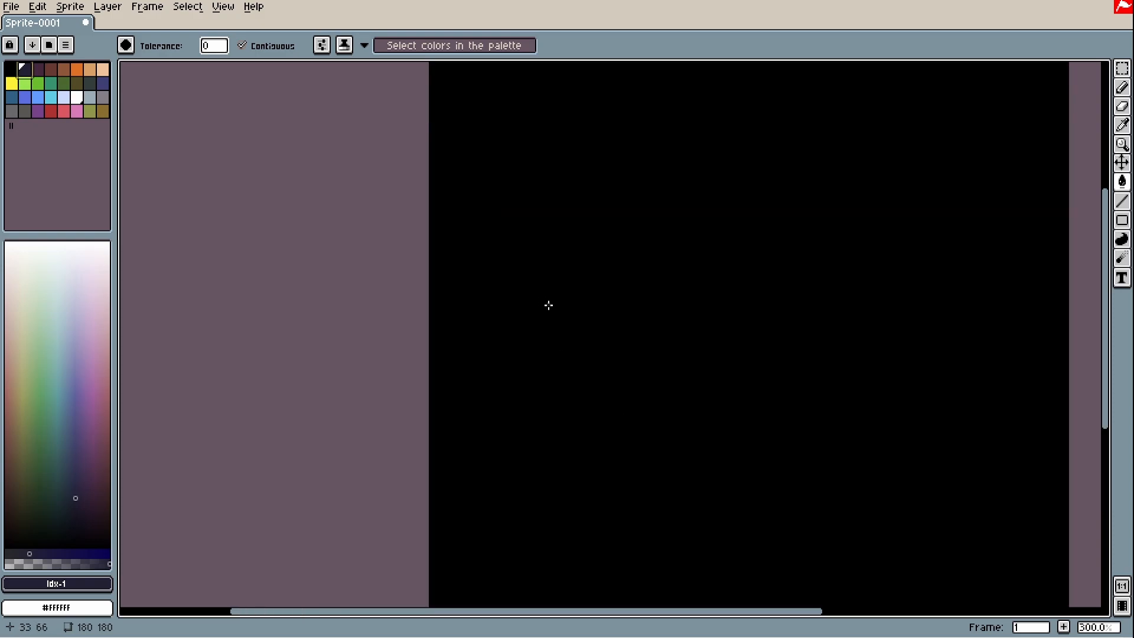
left_click_drag(547, 303, 396, 253)
key("shift+u")
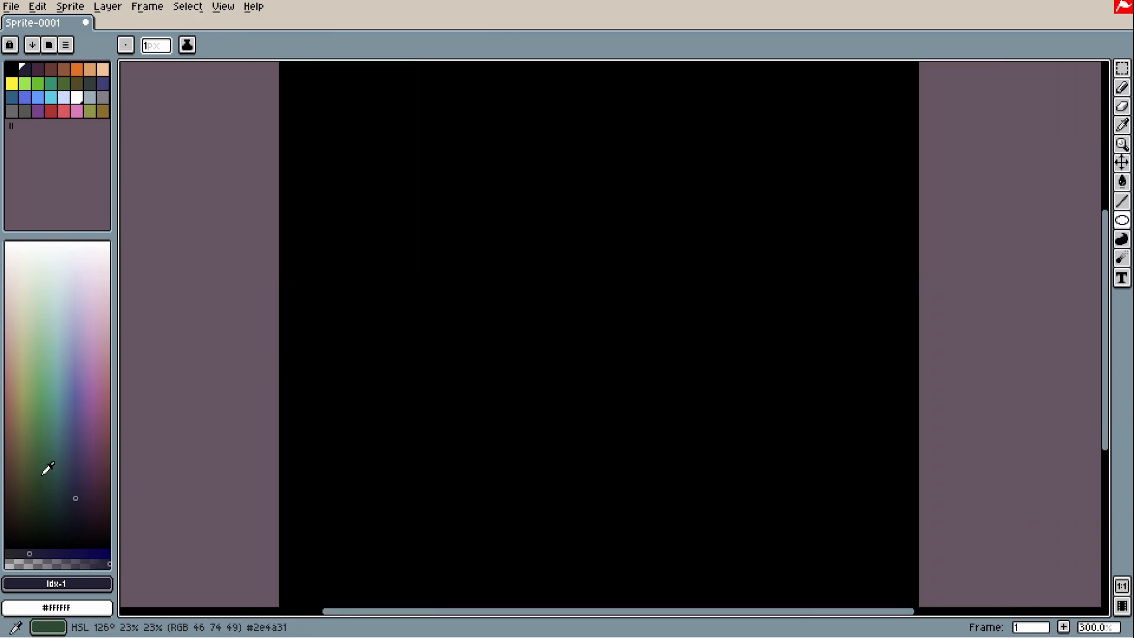
left_click(57, 584)
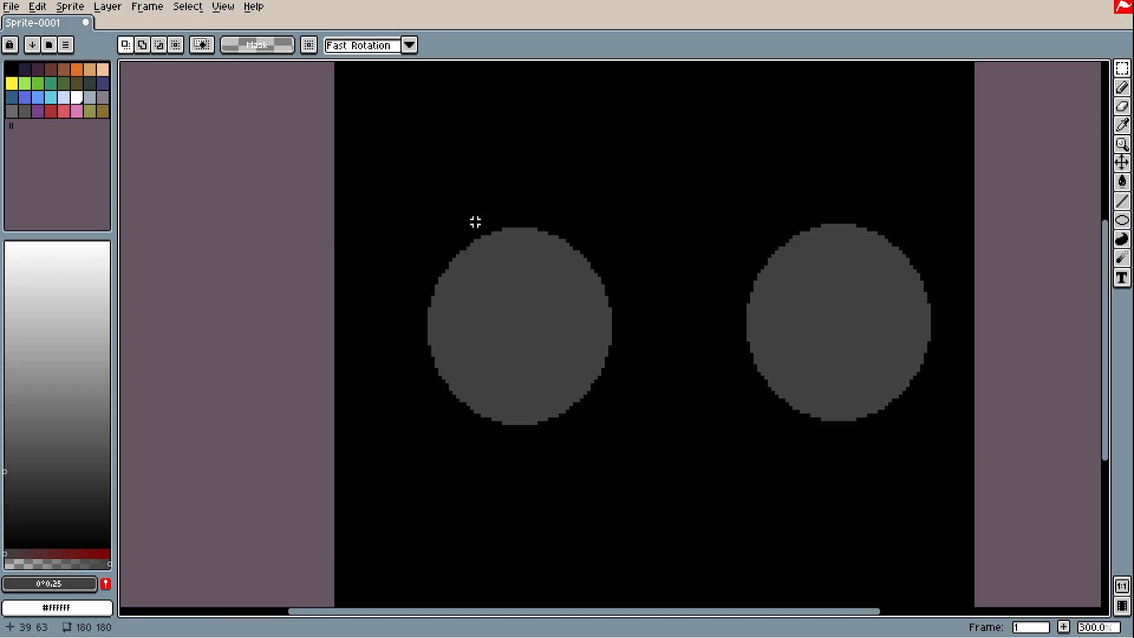
left_click_drag(522, 290, 503, 324)
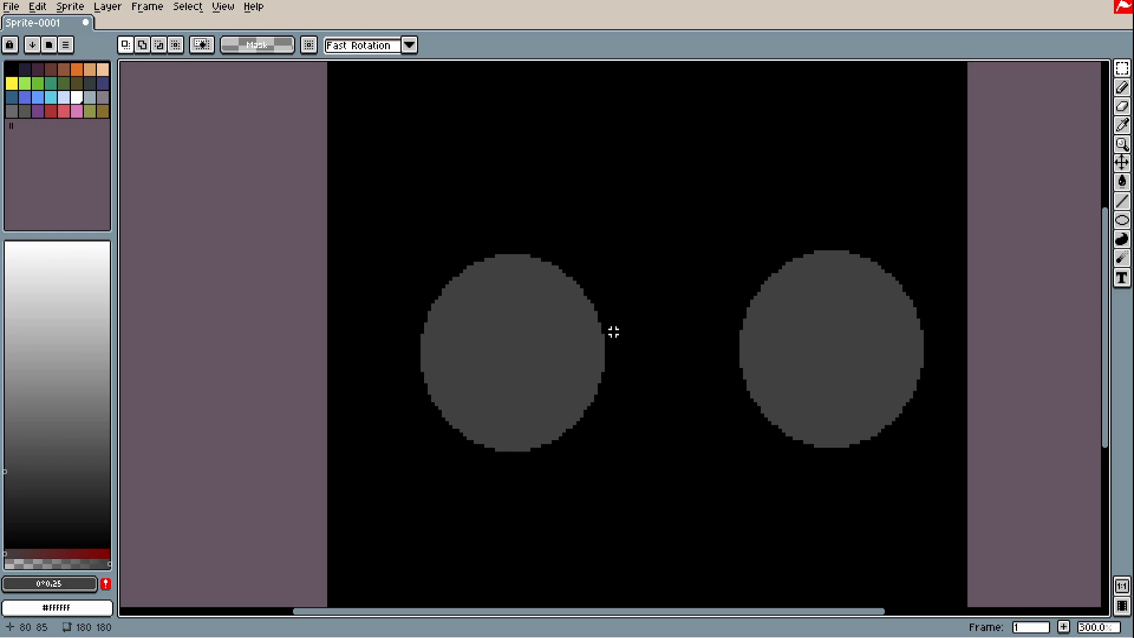
scroll(517, 332, "up", 1)
left_click_drag(546, 381, 557, 349)
left_click_drag(509, 274, 599, 305)
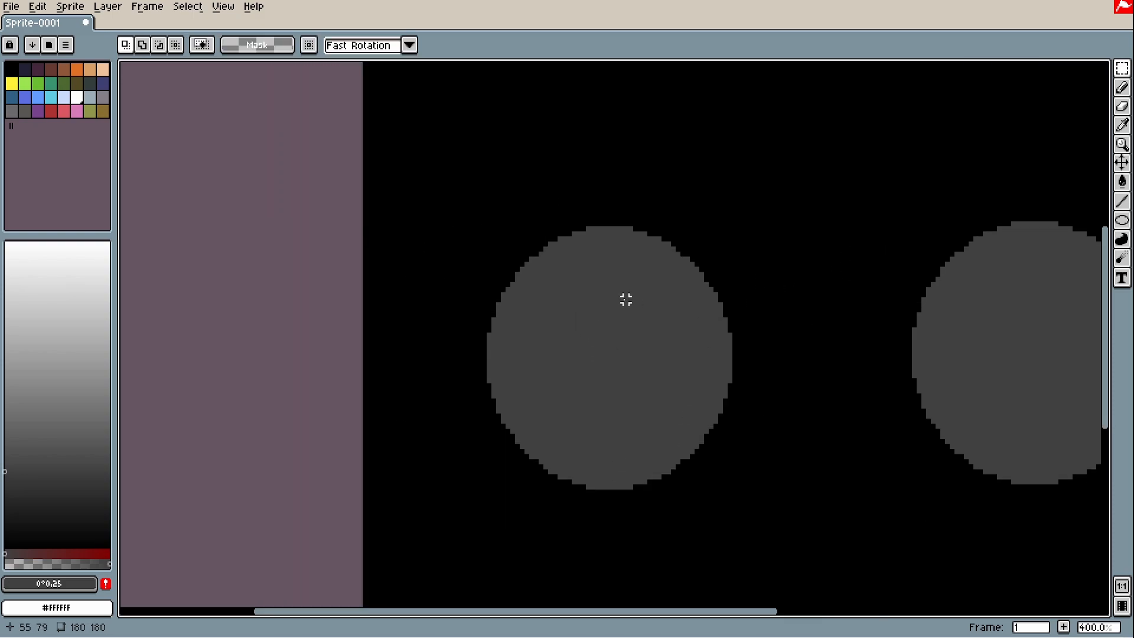
left_click_drag(687, 401, 629, 383)
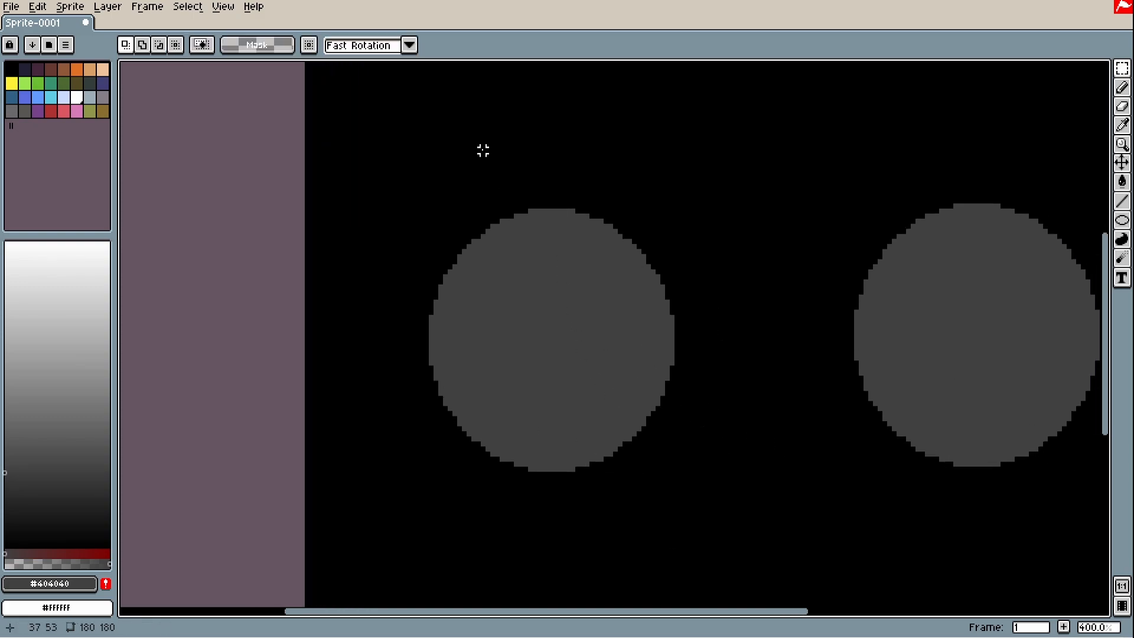
key("b")
mouse_move(421, 129)
left_mouse_down()
mouse_move(445, 147)
mouse_move(445, 231)
left_mouse_up()
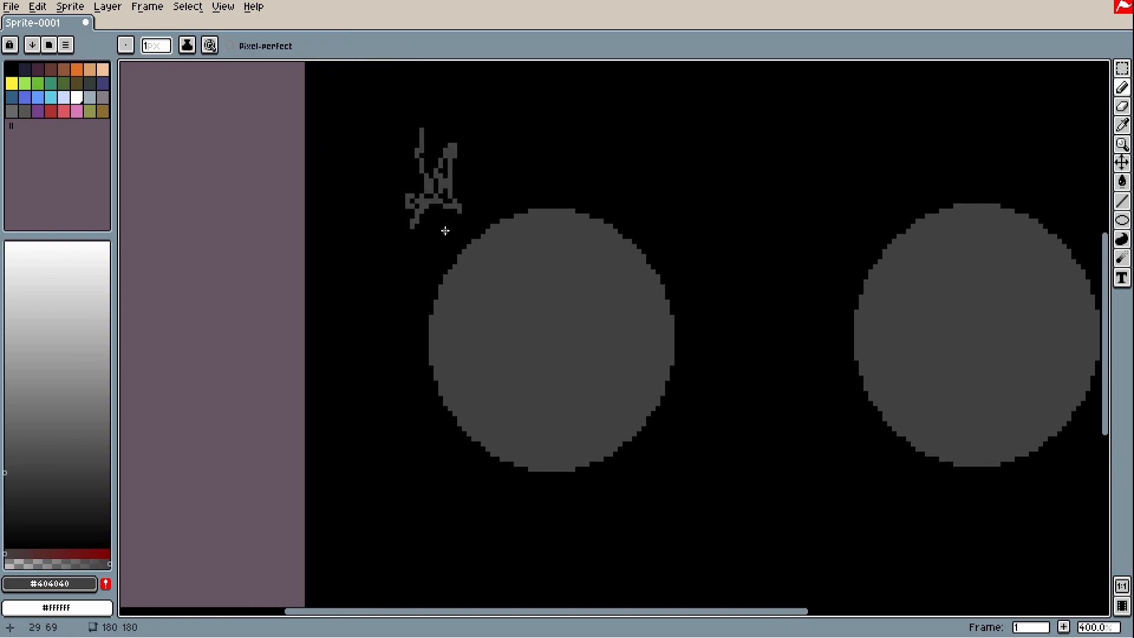
key("ctrl+z")
key("ctrl+z")
Draw a slightly lighter grey (#4f4f4f) curved line across the lower part of the left circle as a shadow boundary
left_click_drag(667, 411, 662, 389)
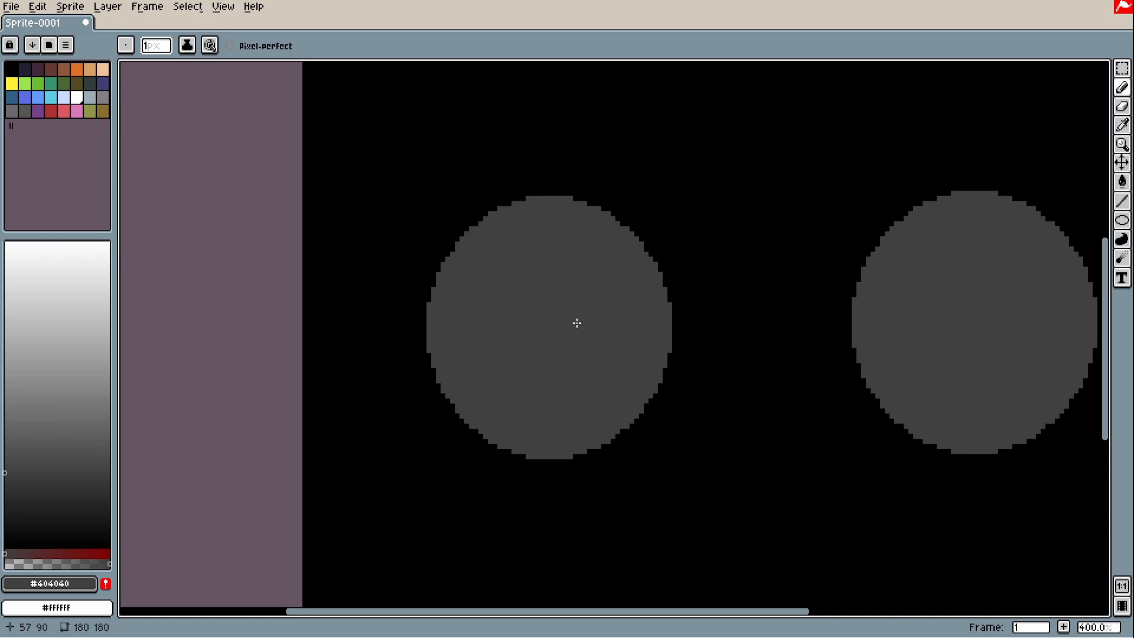
left_click_drag(565, 263, 560, 278)
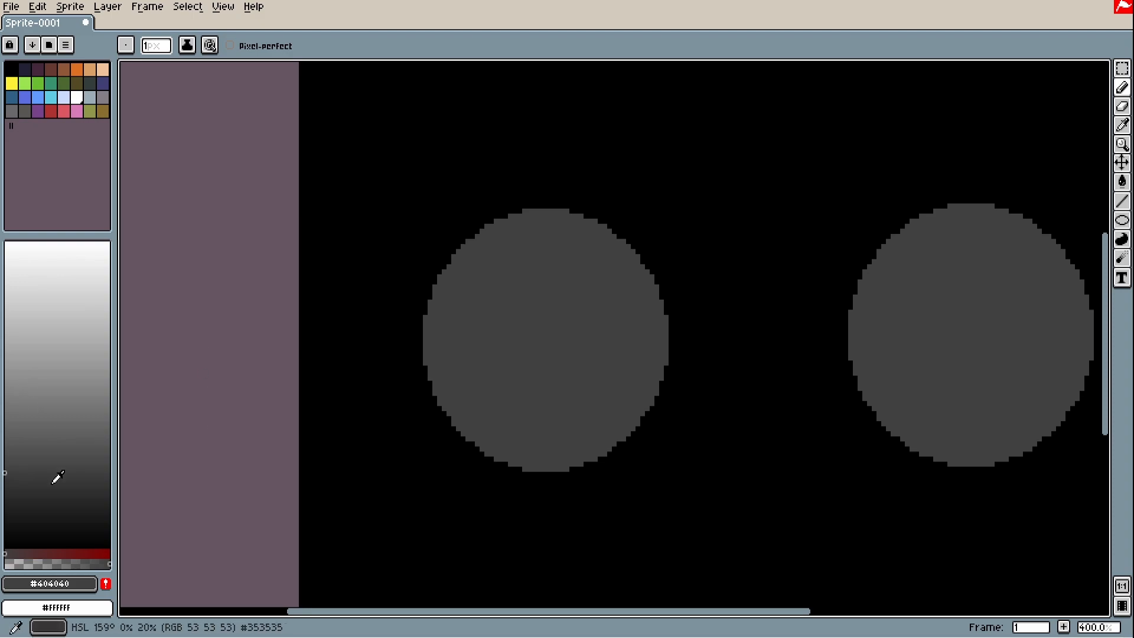
left_click(4, 430)
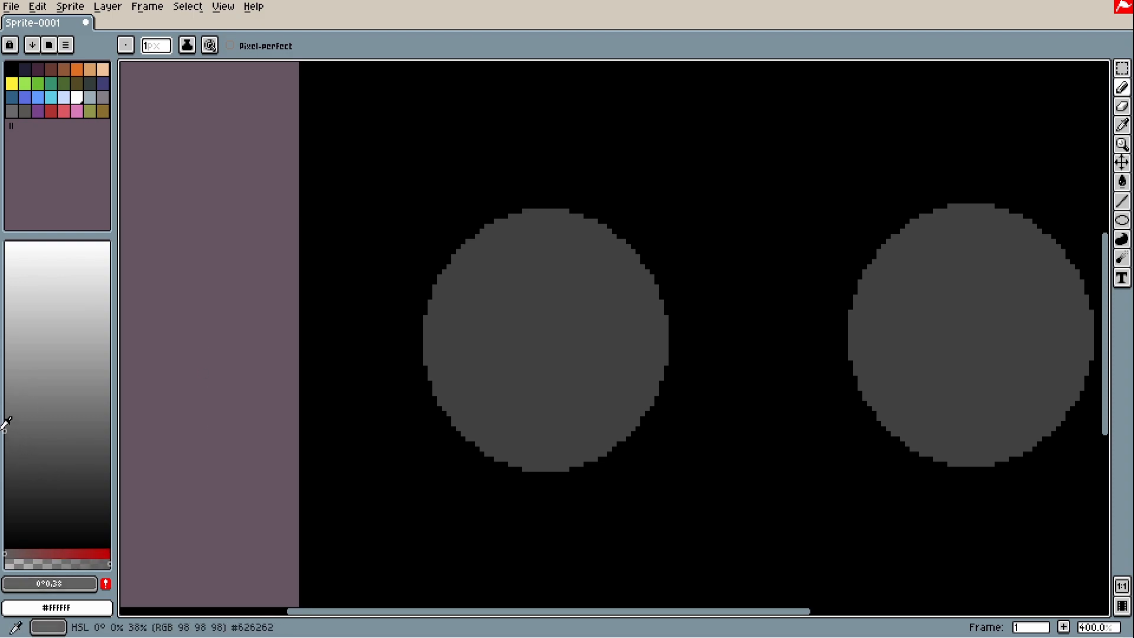
scroll(442, 367, "up", 2)
mouse_move(443, 365)
left_mouse_down()
mouse_move(471, 424)
mouse_move(541, 461)
mouse_move(729, 457)
mouse_move(768, 437)
mouse_move(806, 380)
left_mouse_up()
Outline and fill a light grey (#787878) oval highlight near the left circle's top, and fill the surrounding midtone area with #4f4f4f
left_click(10, 403)
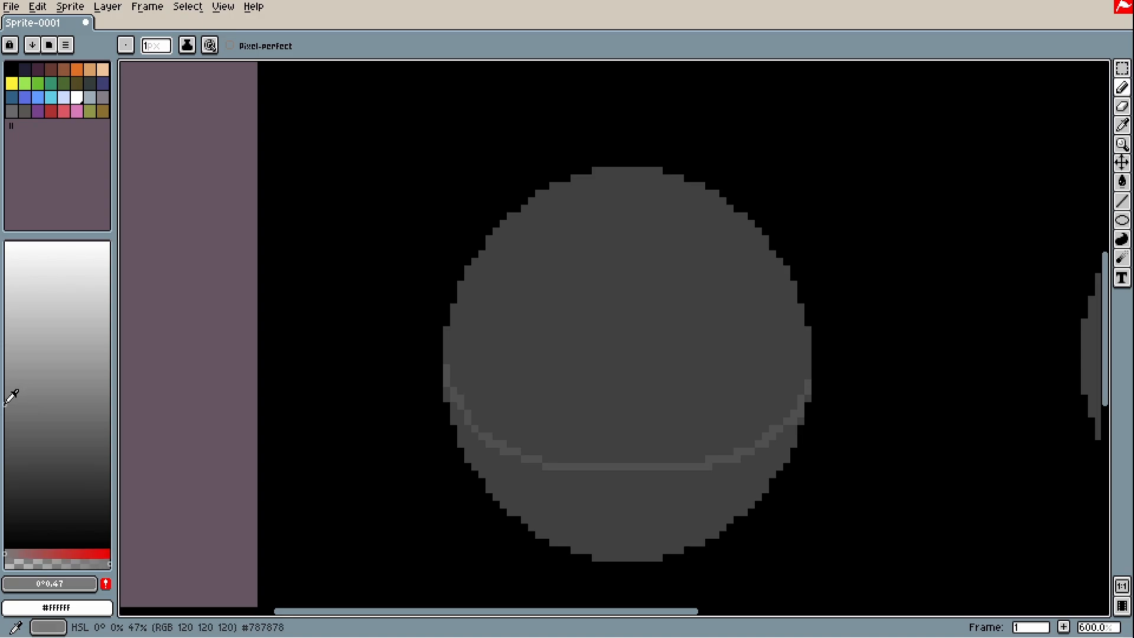
mouse_move(571, 212)
left_mouse_down()
mouse_move(544, 209)
mouse_move(493, 284)
mouse_move(568, 208)
left_mouse_up()
key("g")
left_click(628, 276)
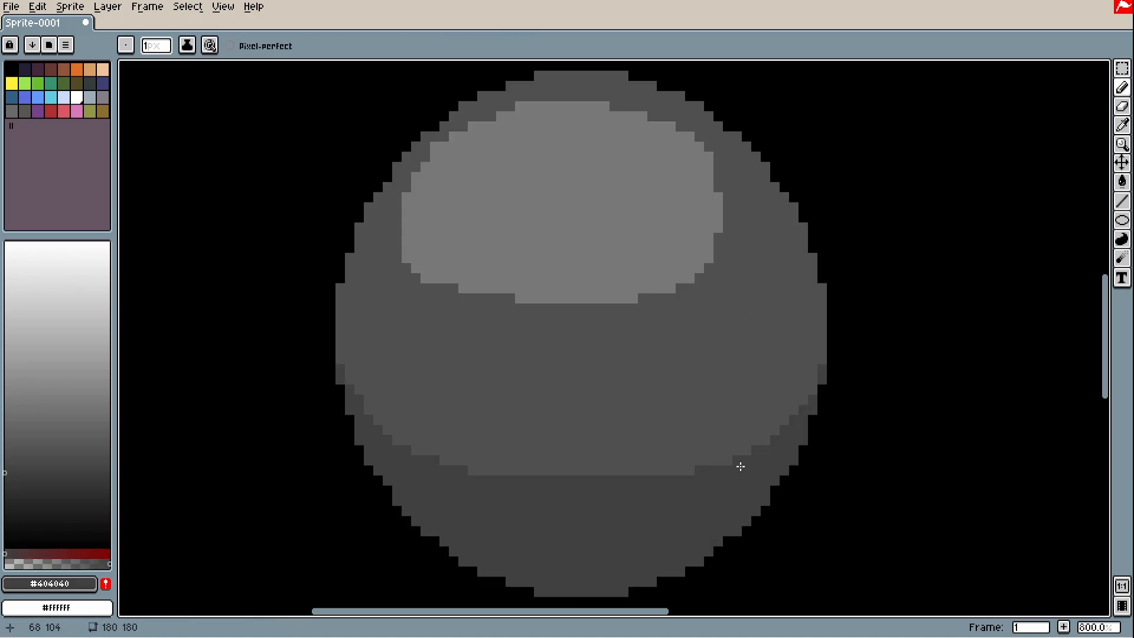
Touch up the ends and curve of the left sphere's shadow boundary with single #404040 pixels
left_click(472, 470)
left_click(822, 359)
left_click_drag(340, 359, 340, 349)
scroll(377, 362, "down", 3)
scroll(448, 435, "up", 5)
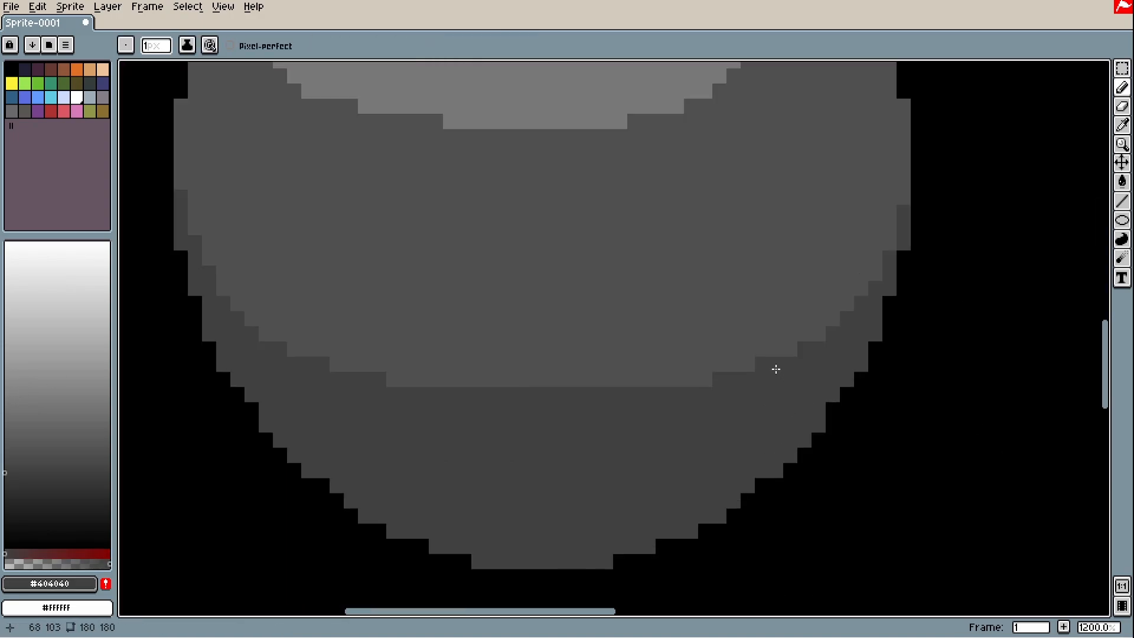
scroll(774, 369, "down", 2)
Smooth the edge of the left sphere's oval highlight pixel by pixel, using the sampled #4f4f4f and #787878 greys
left_click(564, 139, "alt")
left_click(525, 146, "alt")
scroll(467, 291, "up", 1)
left_click_drag(468, 281, 560, 327)
scroll(516, 346, "down", 1)
scroll(701, 260, "up", 1)
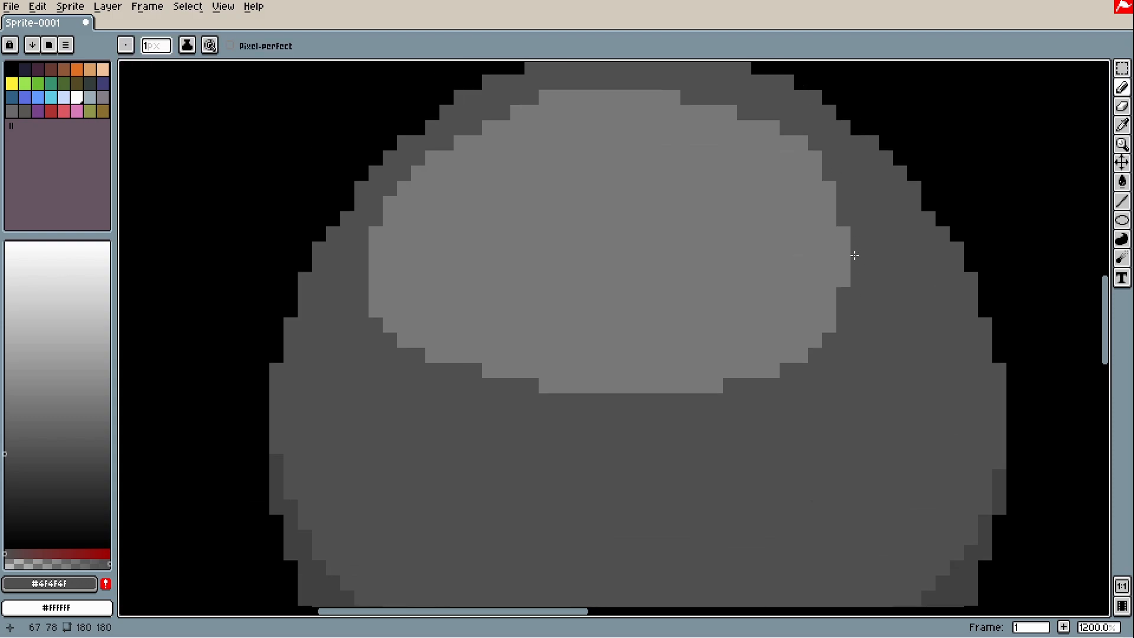
left_click_drag(844, 233, 708, 385)
left_click_drag(744, 371, 772, 355)
scroll(631, 164, "down", 4)
left_click_drag(663, 232, 602, 237)
left_click_drag(684, 146, 787, 190)
scroll(787, 191, "up", 4)
left_click(797, 215, "alt")
scroll(907, 247, "down", 4)
mouse_move(884, 331)
left_mouse_down()
mouse_move(874, 302)
mouse_move(848, 378)
mouse_move(725, 350)
left_mouse_up()
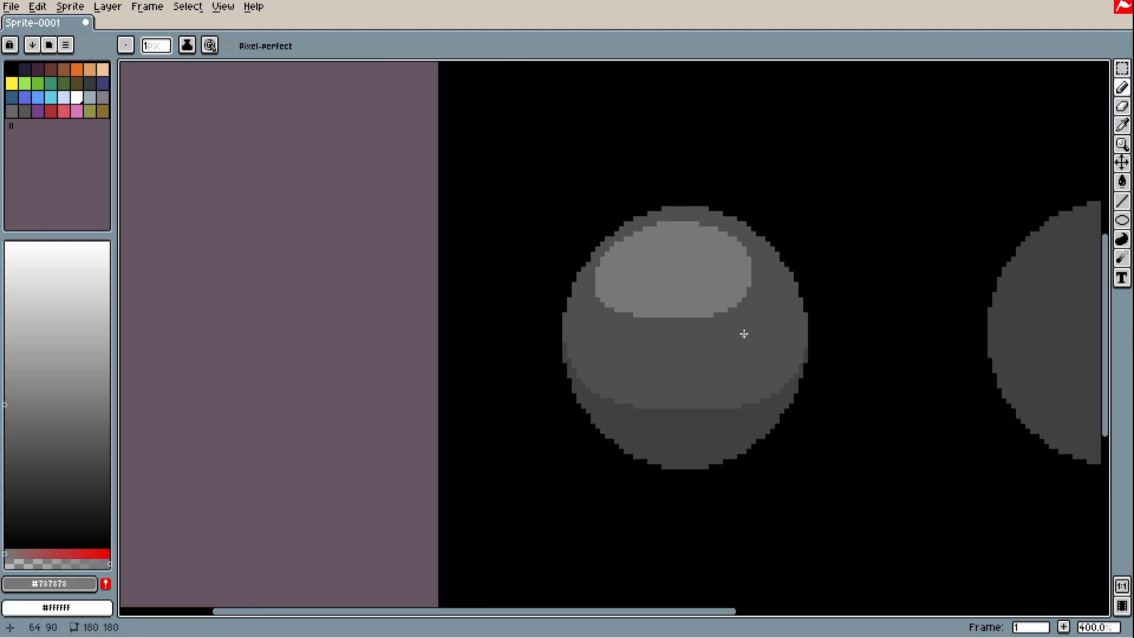
Copy the shaded left sphere and paste it over the plain circle on the right
key("Tab")
key("Tab")
key("m")
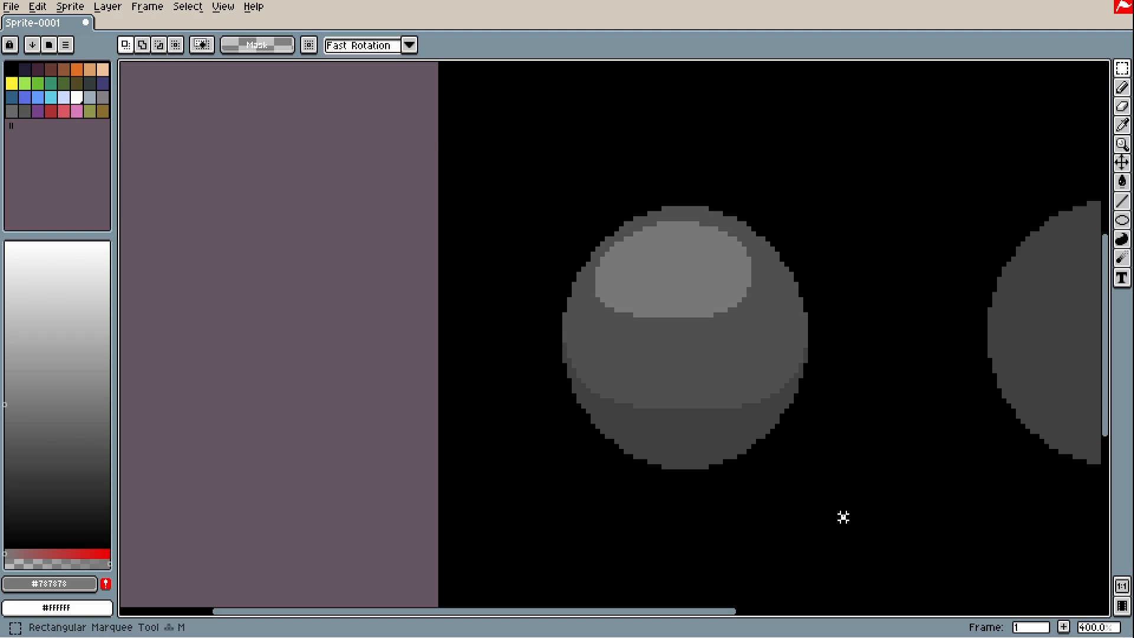
left_click_drag(848, 522, 507, 148)
key("ctrl+c")
key("ctrl+d")
left_click_drag(871, 349, 656, 353)
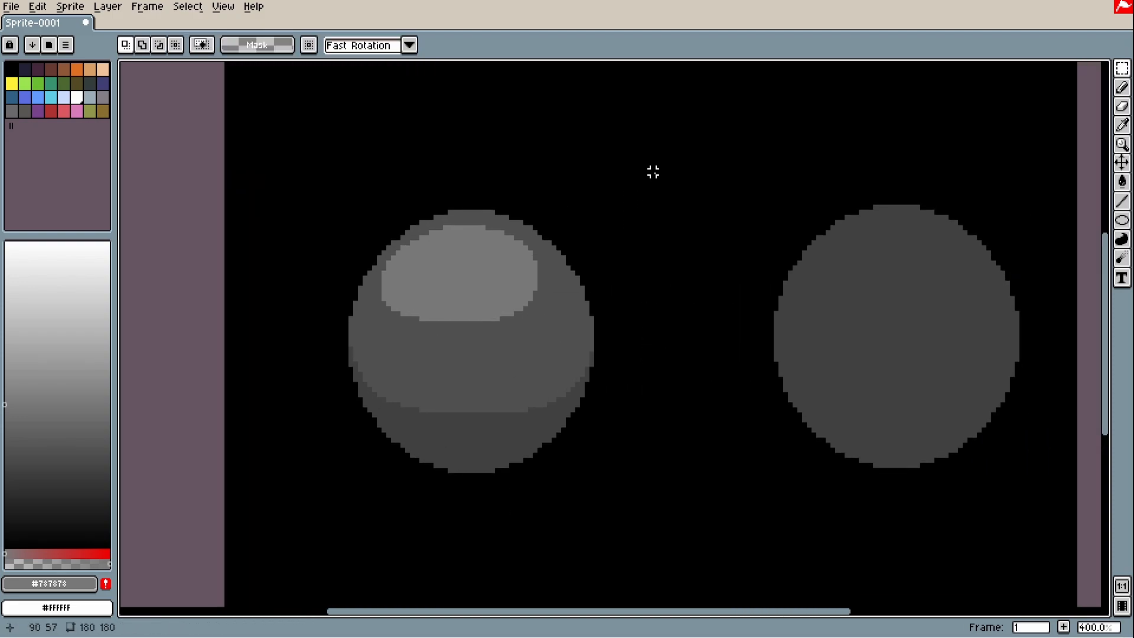
key("ctrl+v")
left_click_drag(583, 327, 999, 316)
key("ctrl+d")
Draw #404040 vertical pencil strokes rising from the shadow boundary into the midtone, around the lower middle of the left sphere
scroll(506, 343, "up", 3)
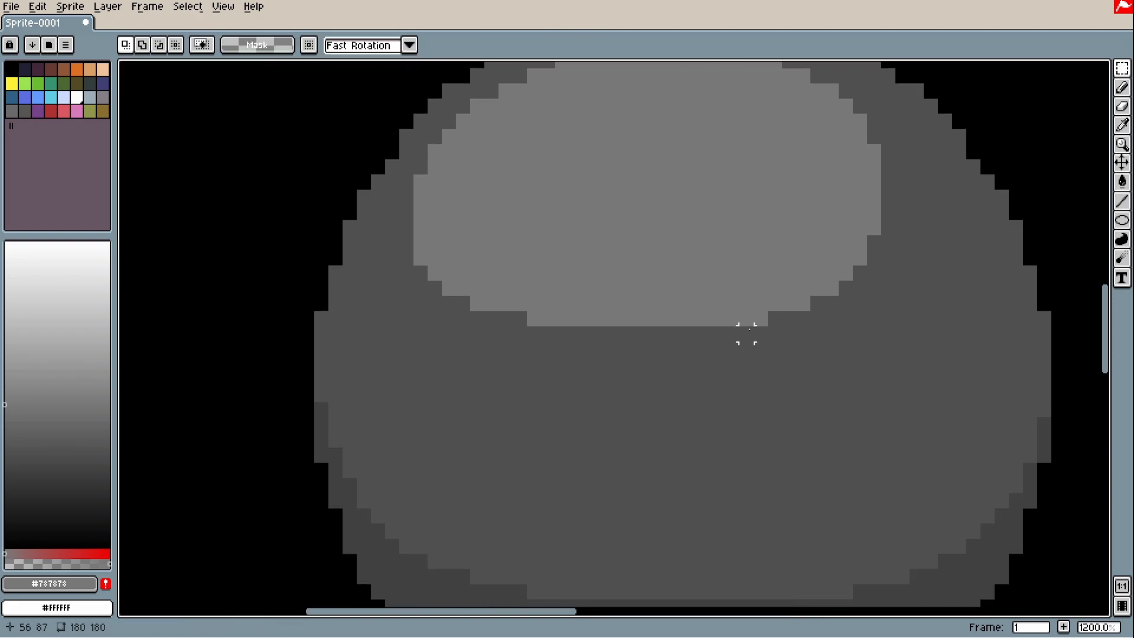
scroll(618, 304, "down", 2)
scroll(503, 477, "up", 1)
key("b")
left_click(505, 476, "alt")
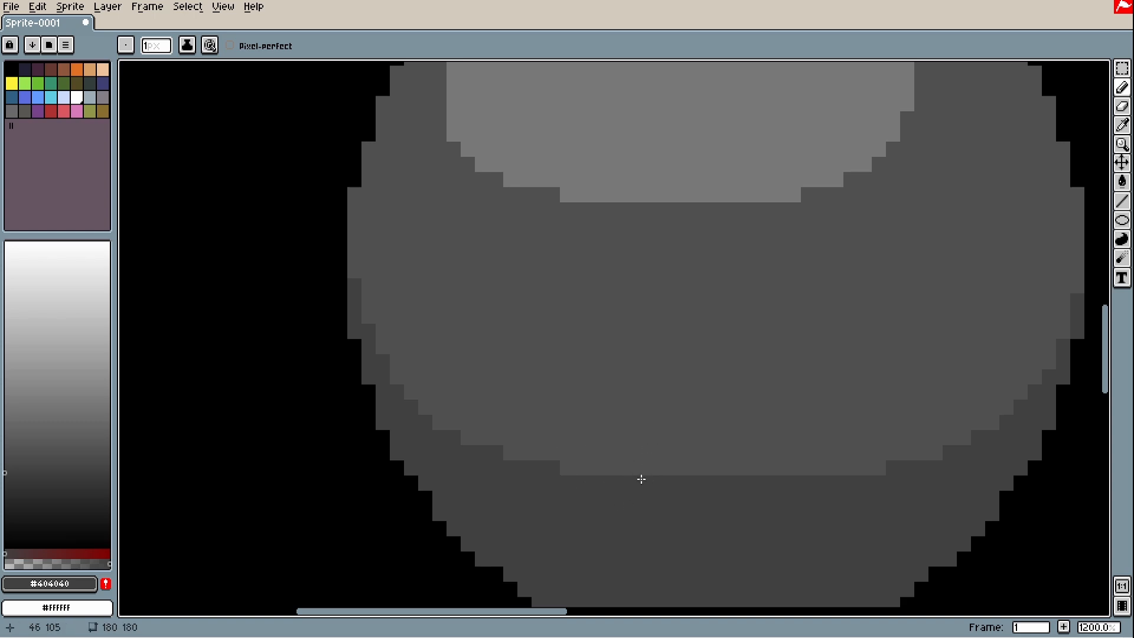
left_click(676, 276)
scroll(654, 489, "down", 2)
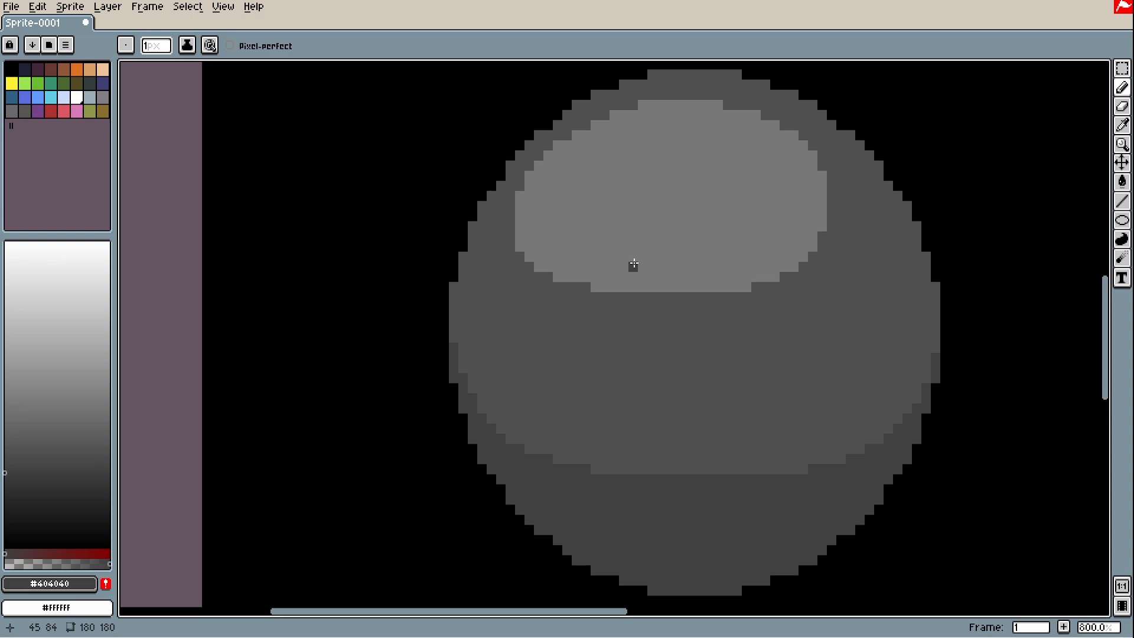
scroll(655, 446, "up", 2)
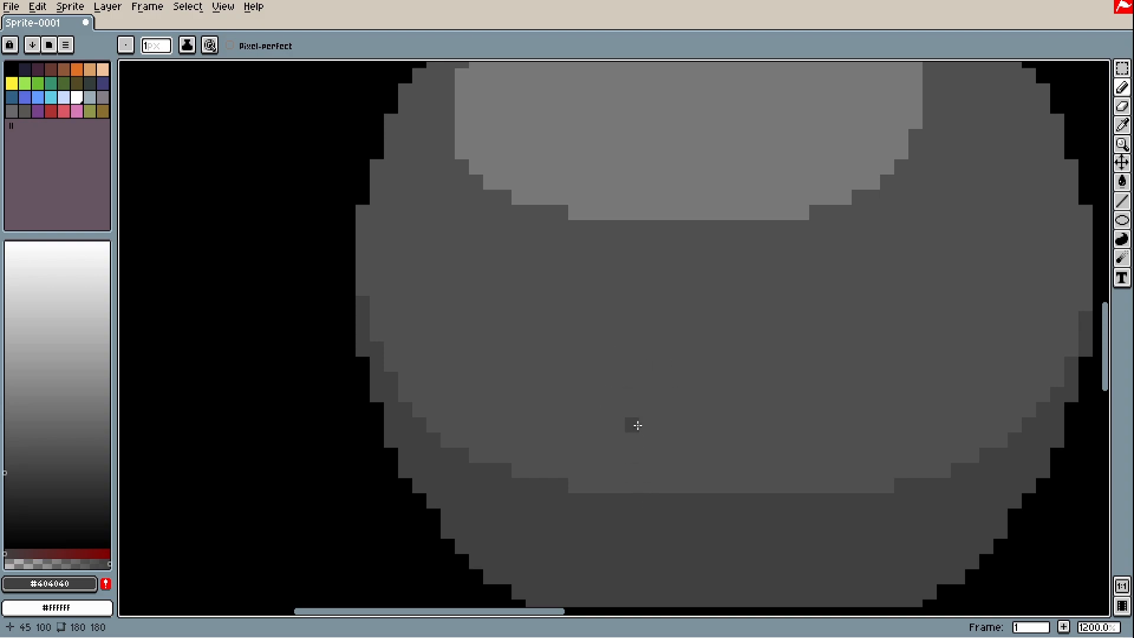
left_click_drag(638, 487, 625, 410)
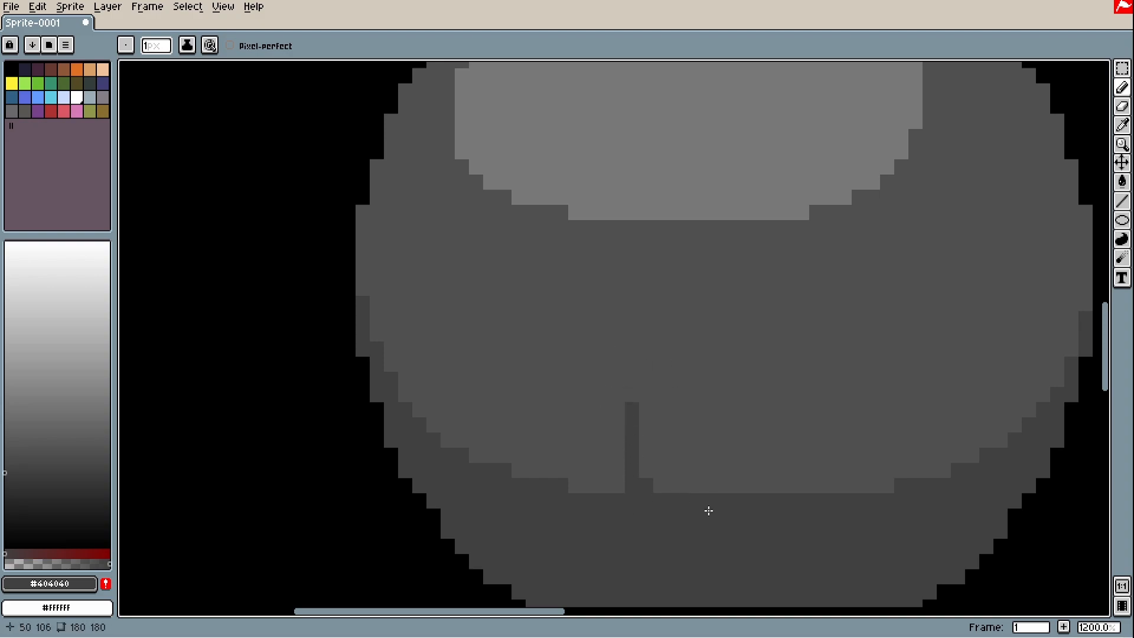
left_click_drag(729, 492, 729, 406)
scroll(668, 494, "up", 1)
left_click_drag(585, 374, 560, 452)
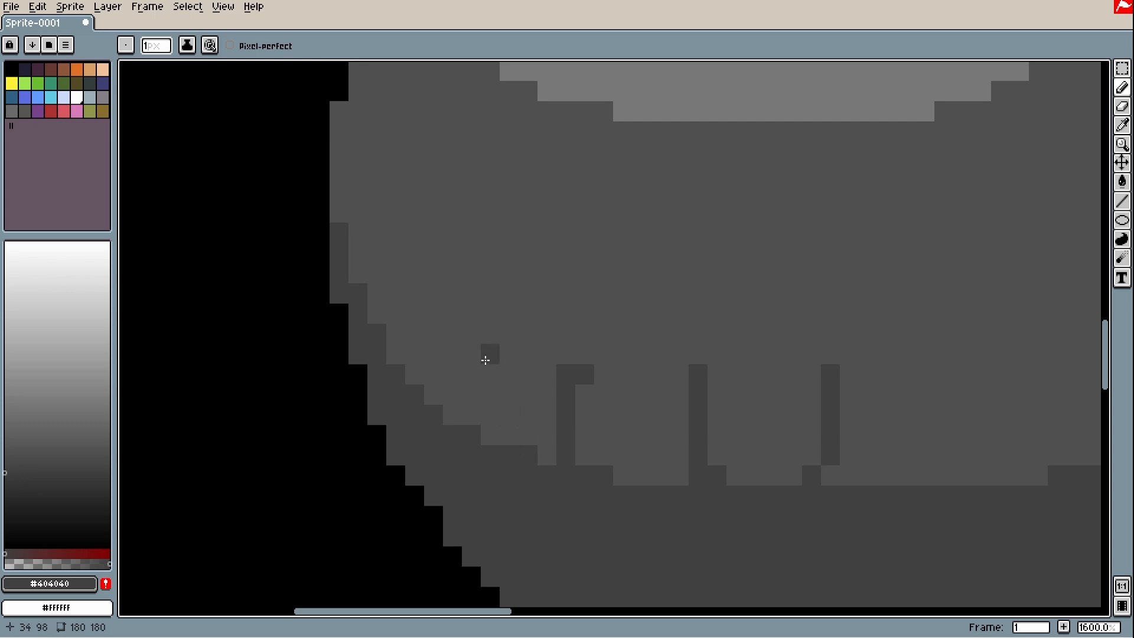
Add short slanted #404040 strokes along the left curve of the shadow boundary, redoing the first one
mouse_move(490, 354)
left_mouse_down()
mouse_move(461, 382)
mouse_move(452, 415)
left_mouse_up()
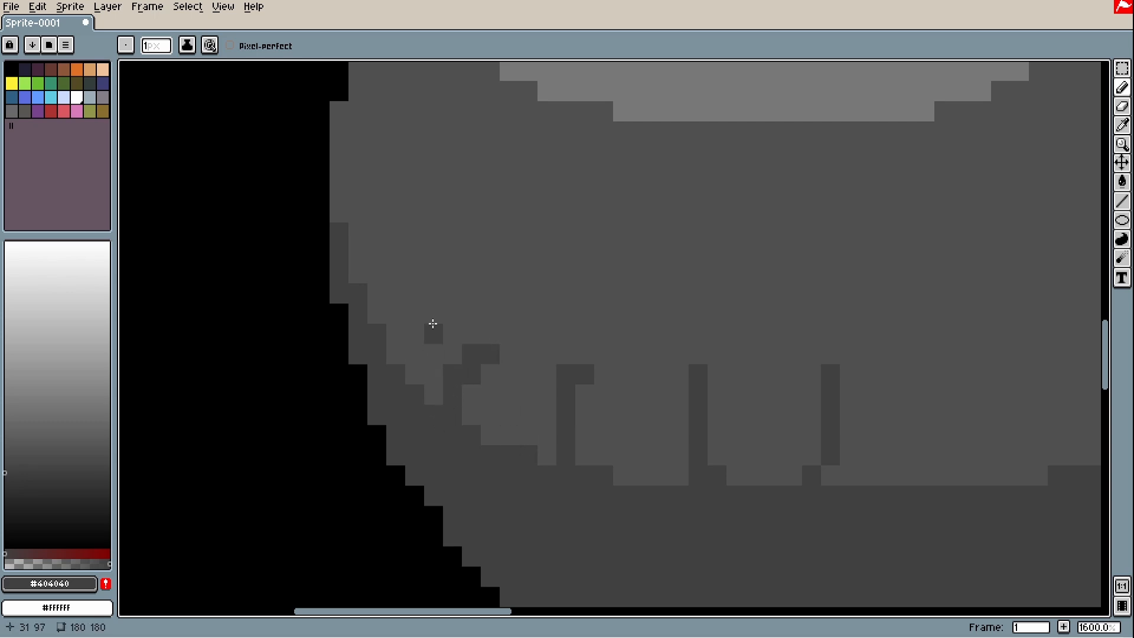
key("ctrl+z")
left_click_drag(509, 374, 471, 413)
left_click_drag(433, 333, 414, 354)
left_click_drag(395, 274, 377, 294)
Extend the #404040 strokes along the right half of the left sphere's shadow boundary, angling them to follow the curve
scroll(390, 295, "down", 1)
left_click_drag(624, 321, 609, 397)
left_click_drag(694, 321, 697, 395)
left_click_drag(751, 310, 780, 367)
left_click_drag(808, 291, 823, 336)
scroll(841, 313, "up", 1)
key("ctrl+z")
left_click(853, 286)
scroll(921, 355, "down", 4)
Cut #4f4f4f notches into the lower and left edges of the left sphere's highlight
scroll(732, 248, "up", 4)
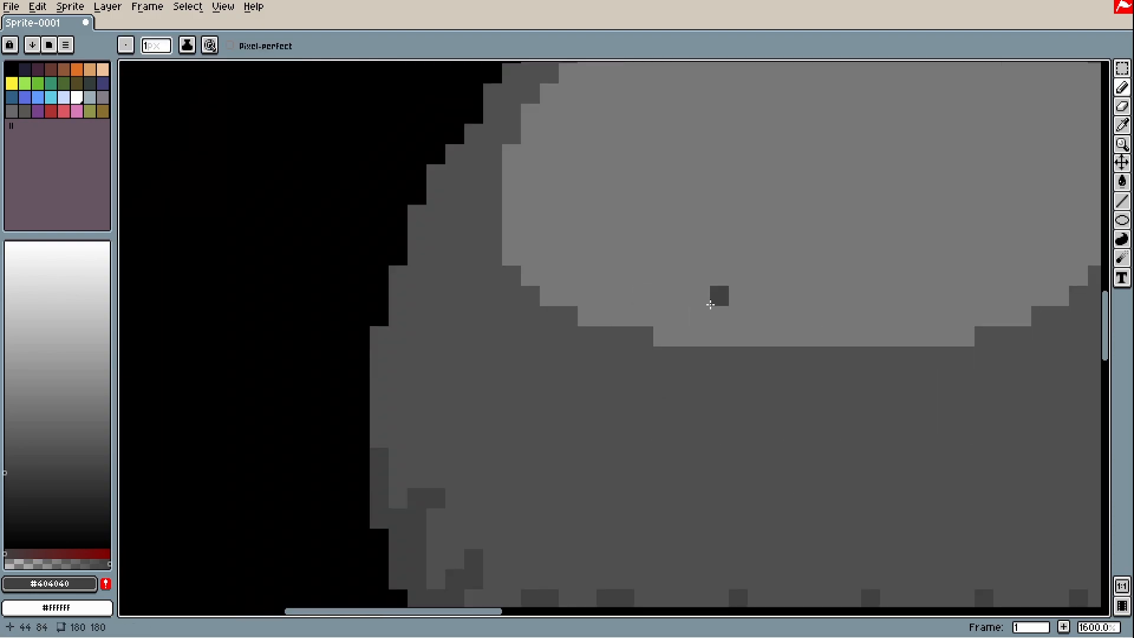
scroll(690, 366, "down", 2)
left_click(712, 382, "alt")
scroll(729, 354, "up", 2)
left_click_drag(713, 325, 713, 369)
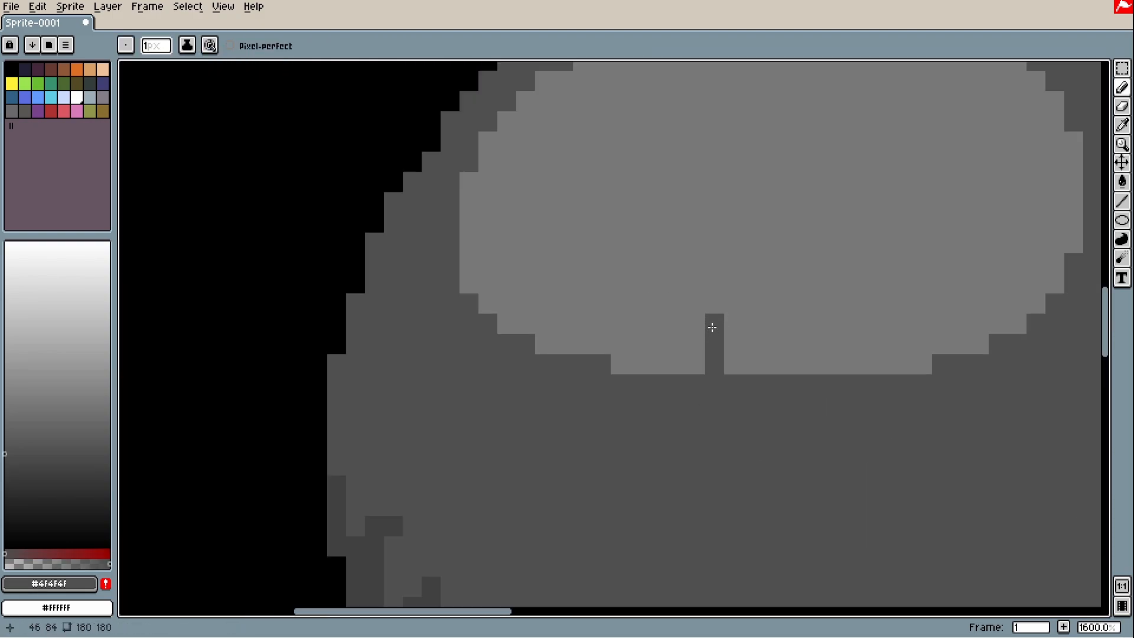
left_click_drag(638, 305, 619, 367)
left_click_drag(561, 284, 506, 305)
left_click_drag(486, 224, 466, 224)
left_click_drag(490, 248, 363, 308)
Add more #4f4f4f notches around the right, lower and upper edges of the highlight to complete its ragged outline
left_click_drag(700, 364, 714, 458)
left_click_drag(814, 345, 851, 406)
key("ctrl+z")
mouse_move(871, 304)
left_mouse_down()
mouse_move(908, 346)
mouse_move(958, 330)
left_mouse_up()
left_click_drag(901, 268, 920, 228)
left_click(788, 168)
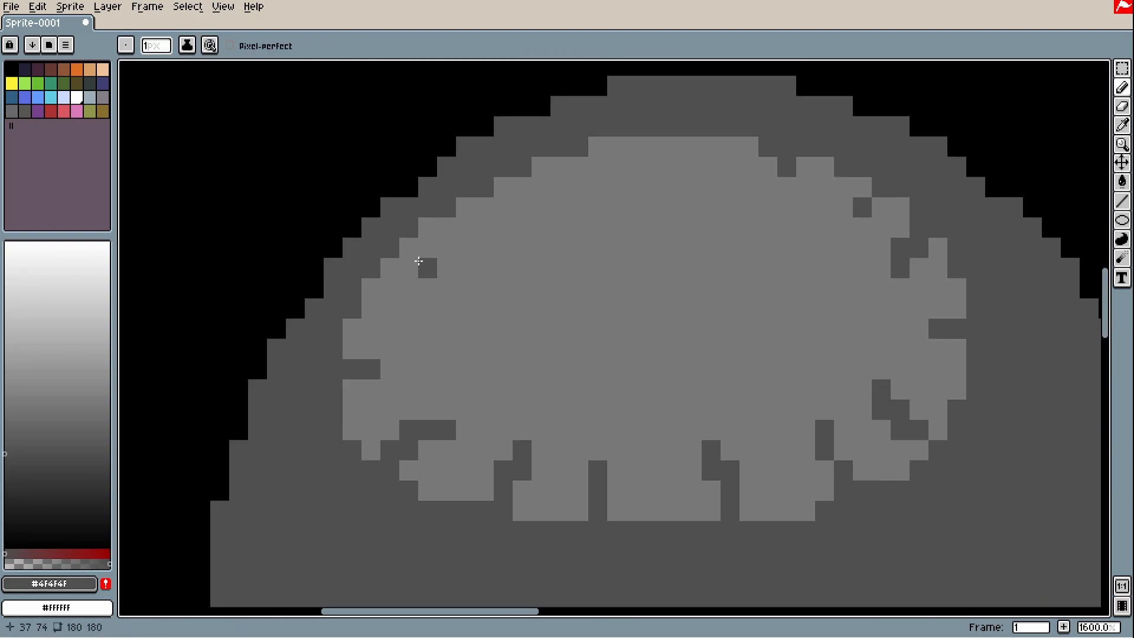
left_click(410, 290)
scroll(666, 291, "down", 2)
scroll(745, 322, "down", 4)
scroll(606, 390, "up", 4)
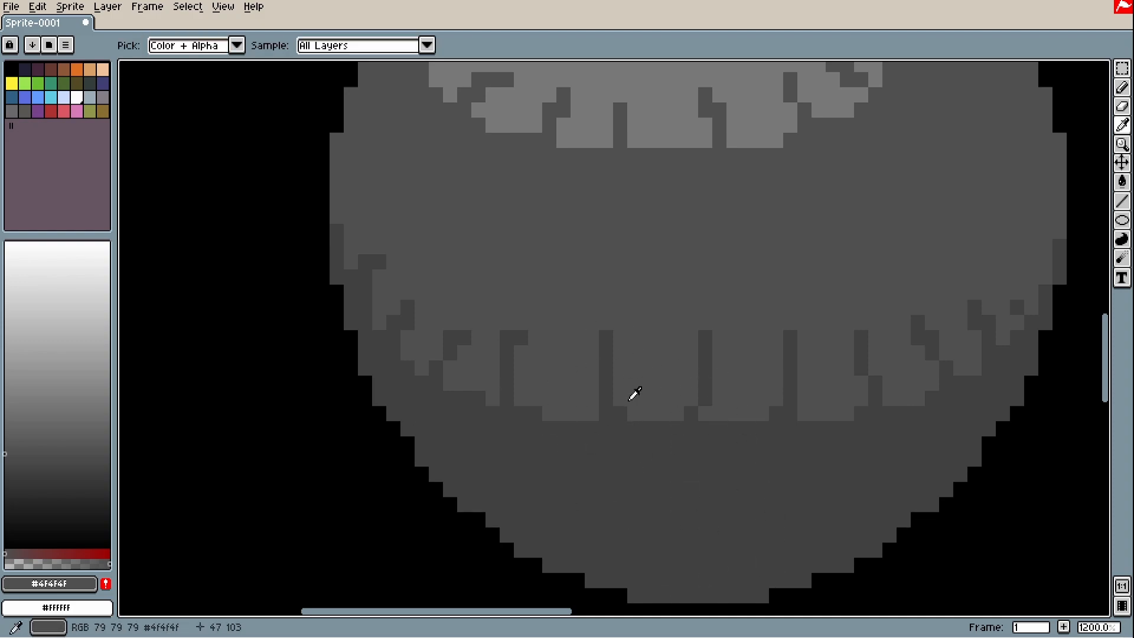
Widen the bases of the left shadow strokes with #404040 pixels and remove a hooked stroke tip with #4f4f4f
left_click(621, 424, "alt")
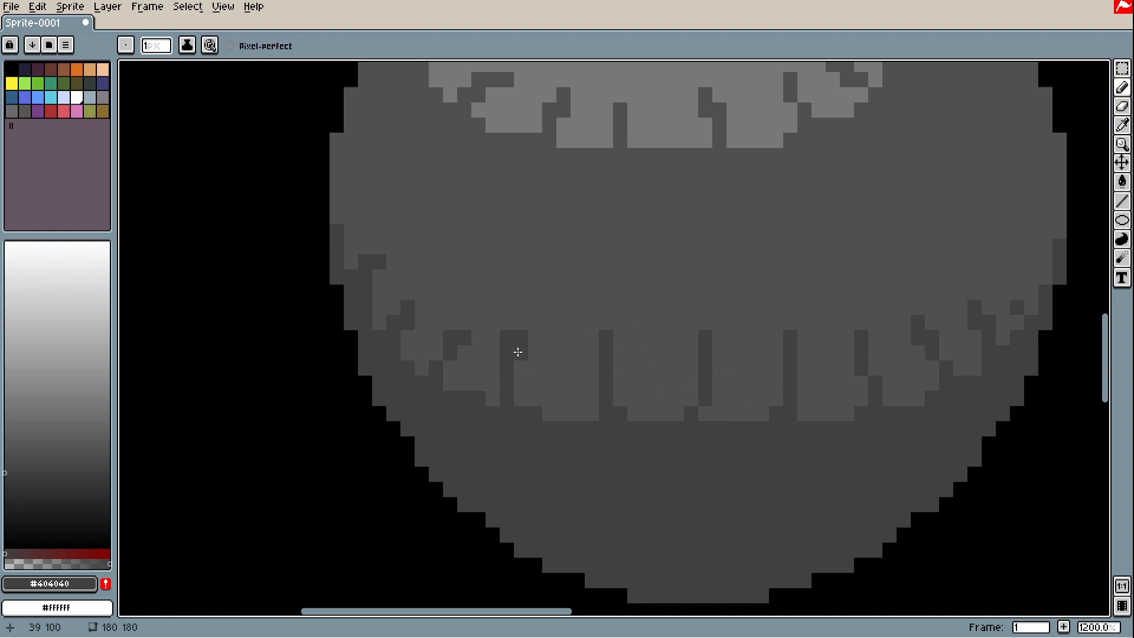
scroll(496, 343, "down", 3)
mouse_move(357, 319)
left_mouse_down()
mouse_move(347, 412)
mouse_move(364, 324)
mouse_move(340, 355)
mouse_move(366, 308)
mouse_move(341, 346)
mouse_move(339, 379)
mouse_move(355, 339)
mouse_move(343, 384)
left_mouse_up()
scroll(774, 405, "up", 3)
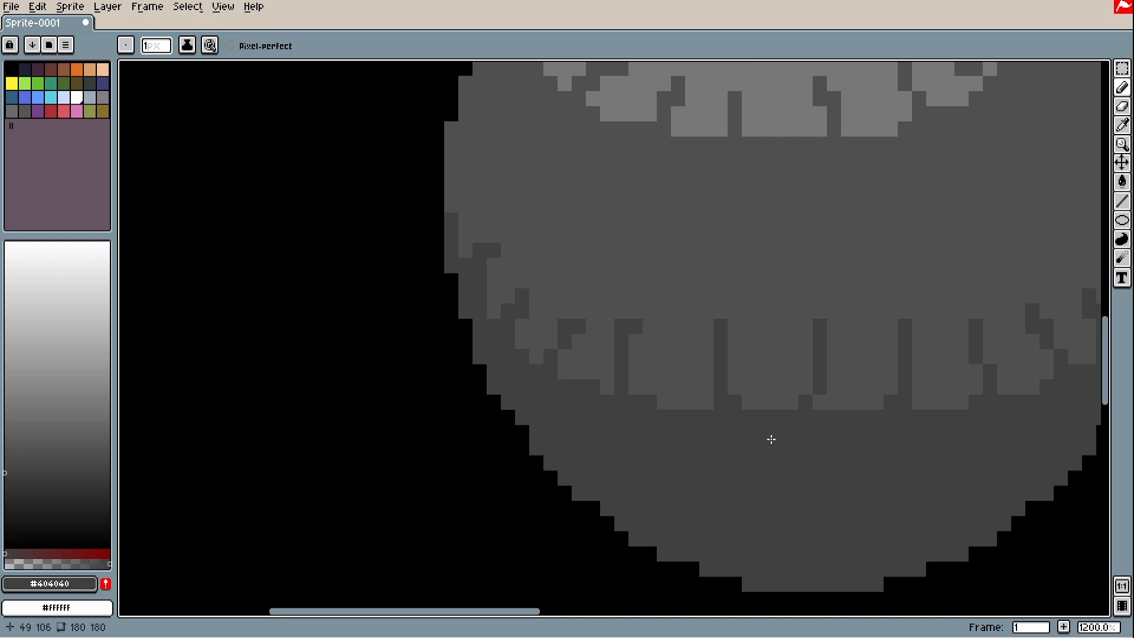
left_click_drag(803, 446, 713, 446)
scroll(730, 365, "up", 1)
key("alt")
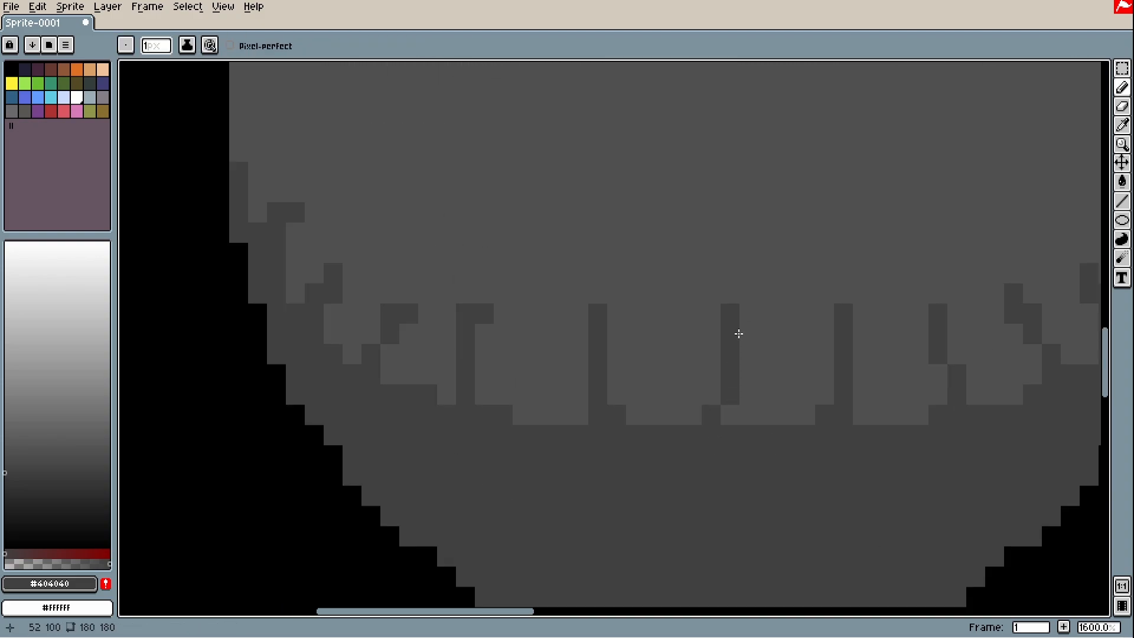
left_click(585, 414)
left_click(511, 334, "alt")
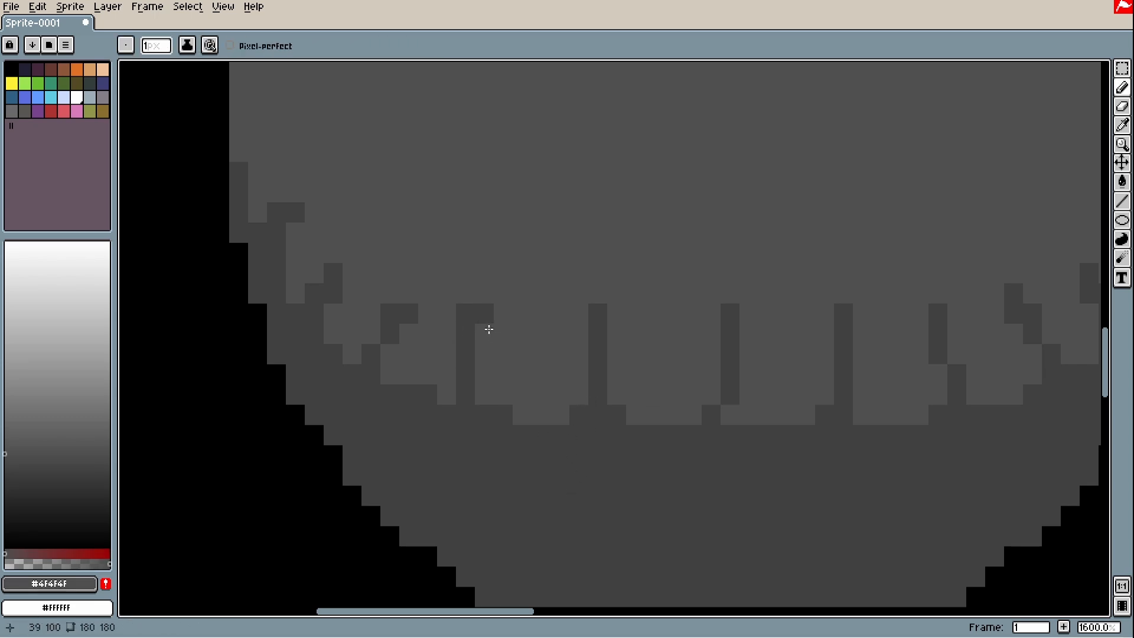
left_click(485, 317)
left_click(494, 412, "alt")
left_click(480, 398)
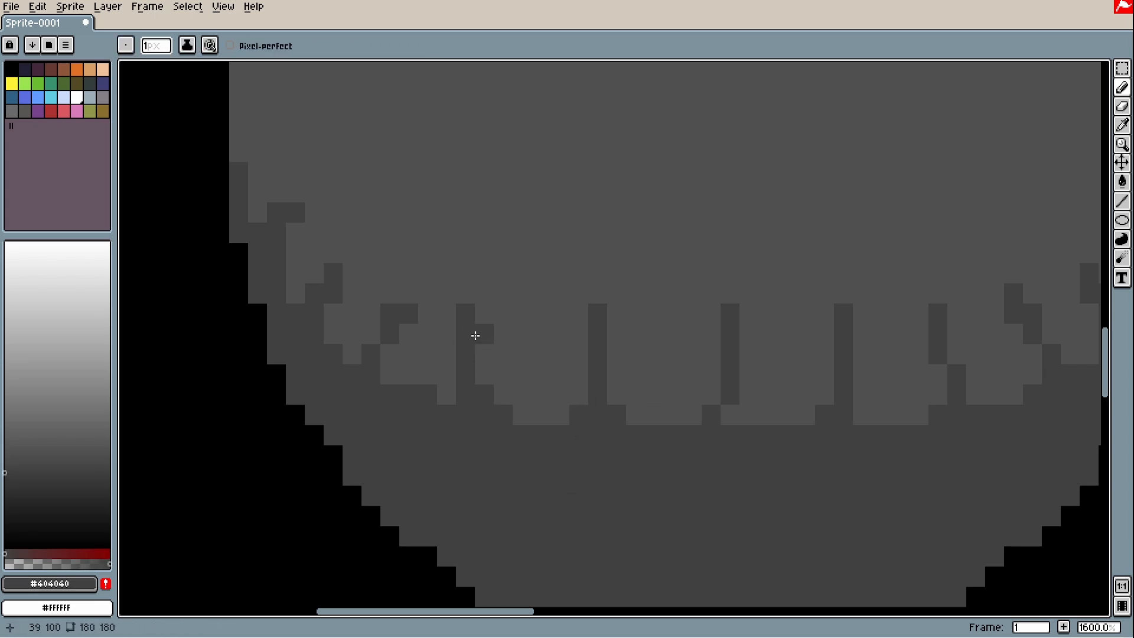
Reshape the strokes on the left half of the shadow boundary into thicker, tapered streaks
left_click_drag(477, 299, 480, 389)
left_click_drag(572, 426, 480, 387)
scroll(556, 417, "up", 1)
left_click(402, 348, "alt")
left_click_drag(378, 367, 492, 367)
Thicken and taper the strokes across the middle and right of the shadow boundary, alternating #404040 and #4f4f4f
left_click(598, 423, "alt")
left_click_drag(746, 245, 746, 337)
left_click_drag(761, 277, 691, 298)
mouse_move(768, 383)
left_mouse_down()
mouse_move(797, 324)
mouse_move(800, 371)
left_mouse_up()
scroll(797, 324, "down", 1)
left_click_drag(838, 393, 820, 395)
scroll(820, 395, "up", 1)
left_click(808, 232)
left_click(809, 414, "alt")
scroll(808, 432, "down", 4)
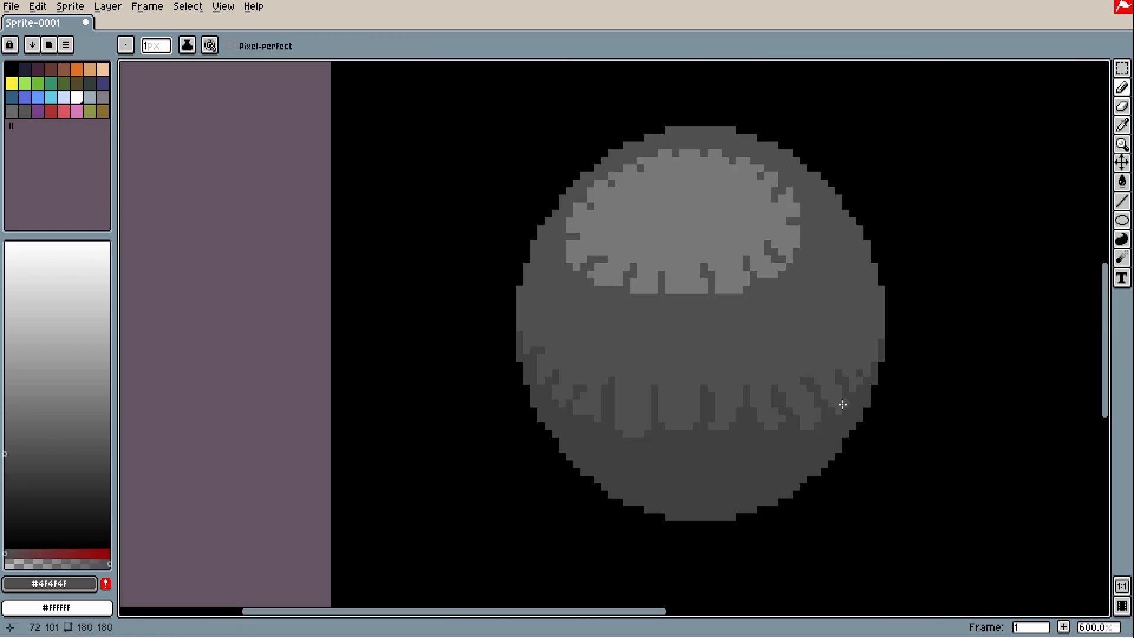
Undo the last pencil stroke and retouch the streaks at the right end of the shadow boundary with the sampled greys
scroll(842, 405, "up", 4)
scroll(884, 360, "down", 3)
key("ctrl+z")
scroll(885, 361, "up", 3)
left_click(959, 324, "alt")
left_click(740, 400, "alt")
scroll(752, 448, "down", 7)
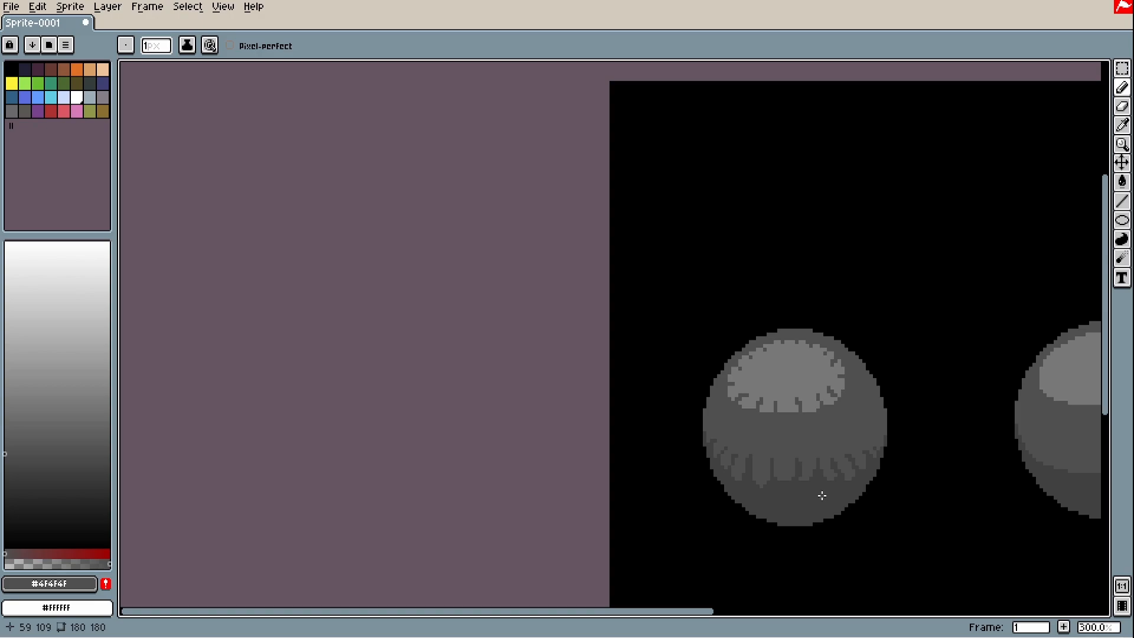
Extend the shadow at the left edge of the left sphere with sampled #404040 pixels
scroll(723, 458, "up", 8)
left_click(622, 308, "alt")
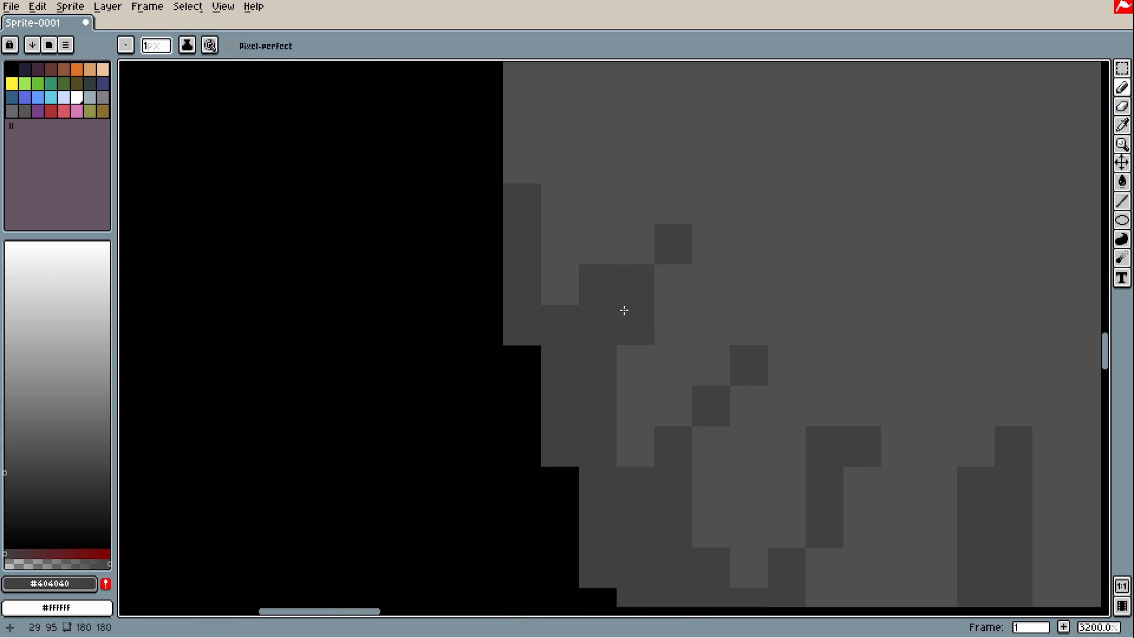
scroll(710, 555, "down", 3)
left_click_drag(639, 408, 638, 369)
scroll(643, 378, "down", 5)
scroll(836, 387, "up", 5)
Extend the lower edge of the left sphere's highlight downward into tapered streaks using #787878
scroll(790, 395, "down", 5)
scroll(762, 378, "up", 5)
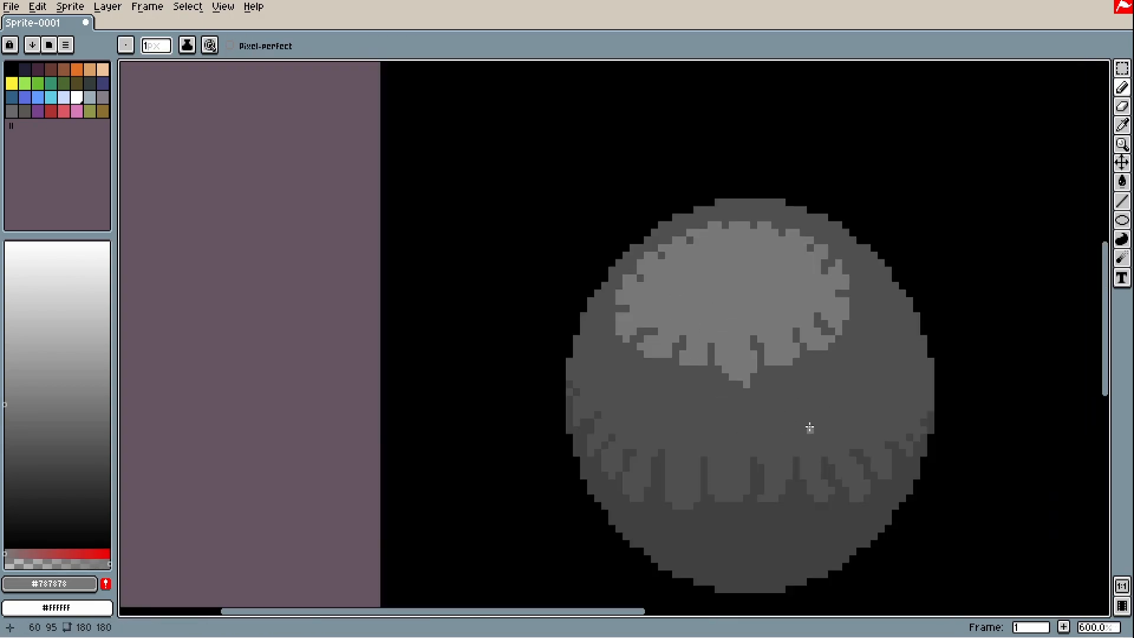
left_click(762, 317, "alt")
scroll(721, 349, "up", 3)
scroll(601, 331, "down", 5)
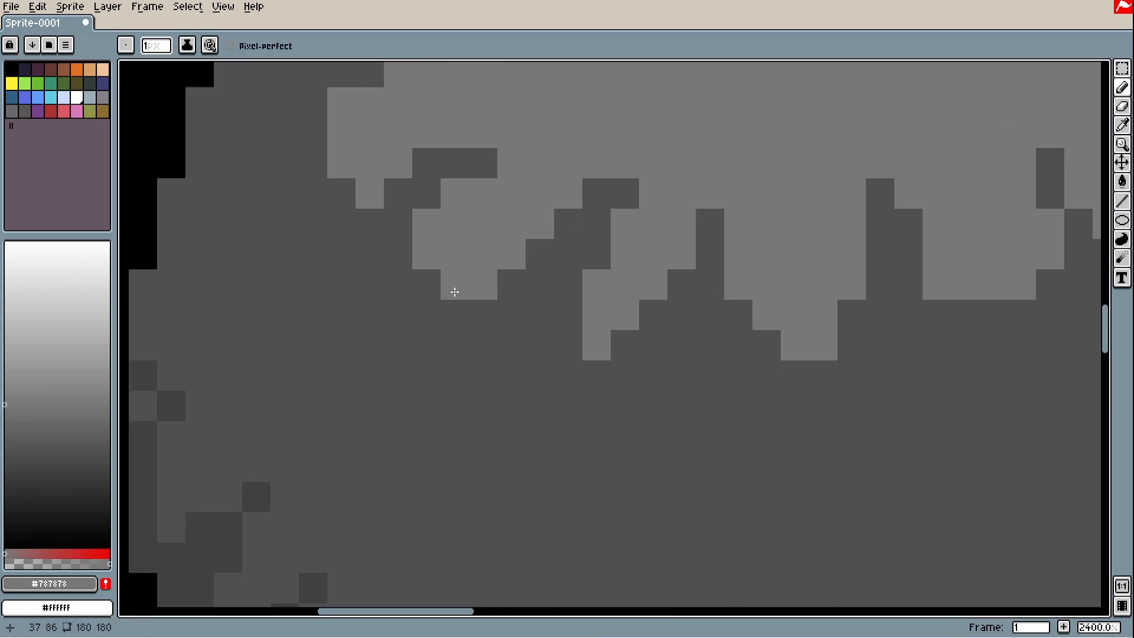
scroll(794, 414, "up", 2)
scroll(788, 448, "down", 2)
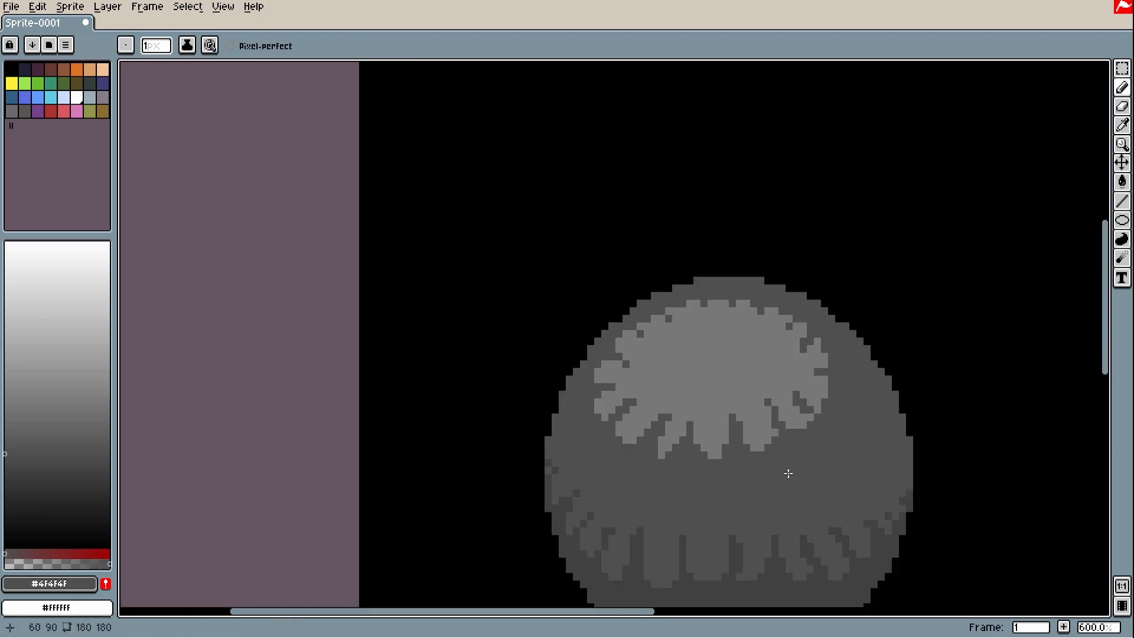
Shape longer slanted streaks at the lower right of the highlight, alternating sampled #787878 and #4f4f4f
scroll(716, 399, "up", 3)
scroll(779, 374, "down", 3)
scroll(793, 370, "up", 3)
left_click(810, 407, "alt")
left_click_drag(828, 425, 828, 466)
left_click(844, 426, "alt")
mouse_move(827, 406)
left_mouse_down()
mouse_move(810, 366)
mouse_move(884, 385)
left_mouse_up()
Refine the small notches along the highlight's upper edge with #4f4f4f
scroll(768, 322, "up", 1)
left_click_drag(857, 266, 830, 295)
scroll(838, 292, "down", 4)
scroll(701, 275, "up", 3)
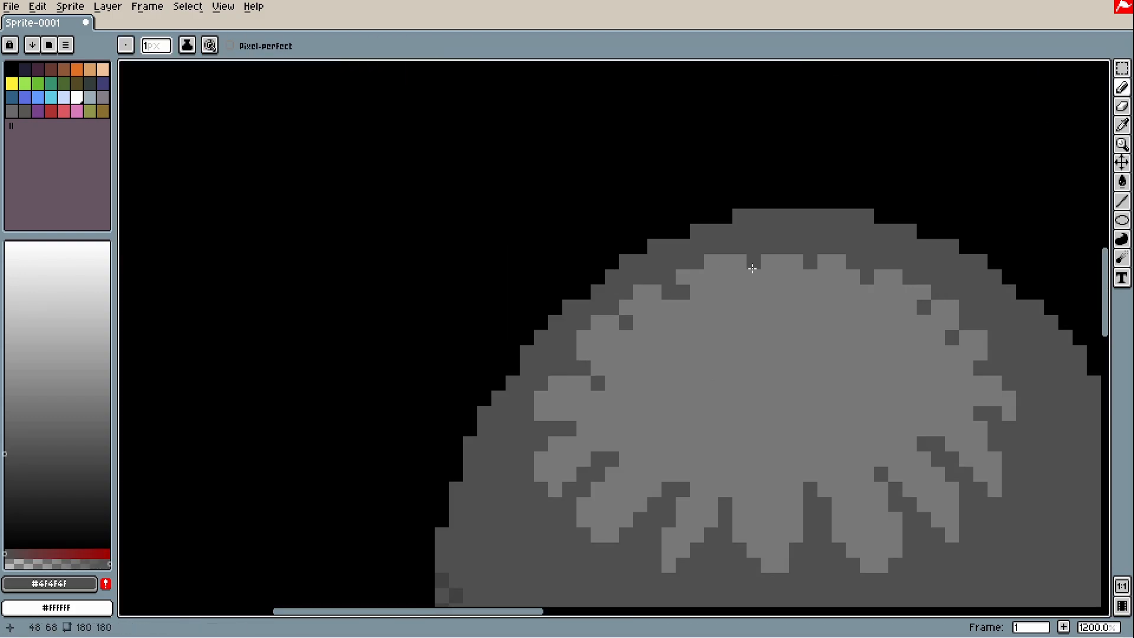
scroll(789, 210, "up", 1)
scroll(830, 213, "down", 4)
scroll(1039, 448, "up", 3)
Carry the shadow up both side edges of the left sphere with broken #404040 pixels
left_click(938, 340, "alt")
left_click(962, 260)
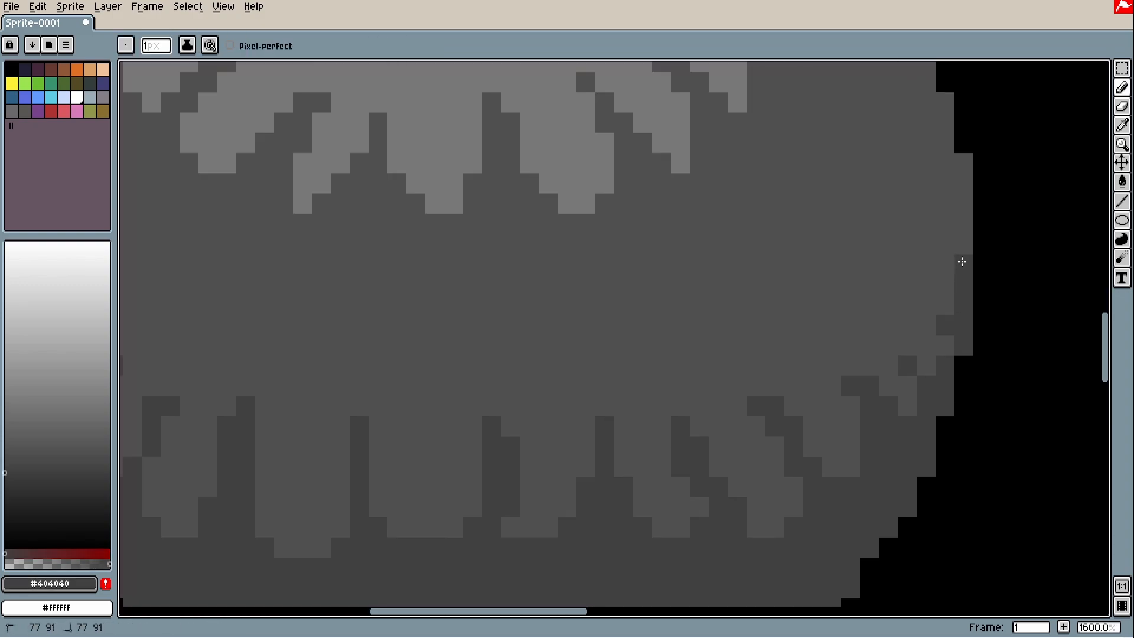
scroll(881, 378, "down", 5)
scroll(768, 414, "up", 3)
left_click(792, 355, "alt")
scroll(790, 387, "up", 2)
left_click(821, 377)
scroll(780, 407, "down", 6)
scroll(768, 405, "up", 5)
Taper the lower ends of the streaks along the shadow boundary, alternating sampled #404040 and #4f4f4f
left_click(697, 378, "alt")
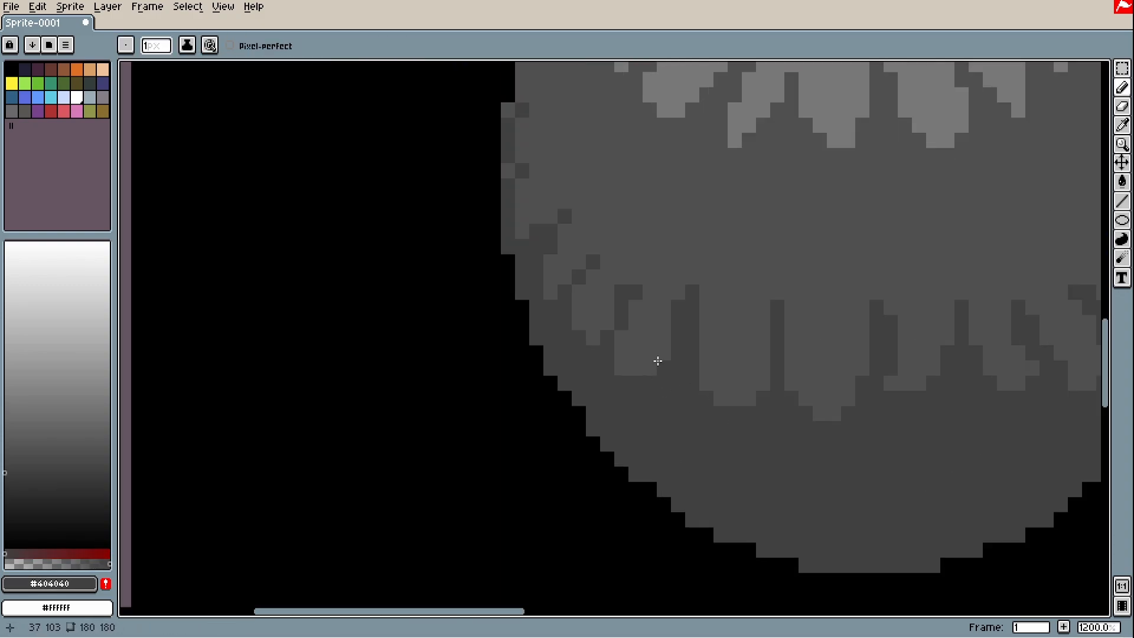
left_click_drag(750, 412, 631, 400)
left_click(848, 360, "alt")
left_click(860, 389)
left_click(821, 460, "alt")
scroll(817, 480, "down", 5)
scroll(732, 395, "up", 2)
Try sketching a rough #787878 circle outline with tapered strokes around it in the empty area above the spheres
left_click(688, 380, "alt")
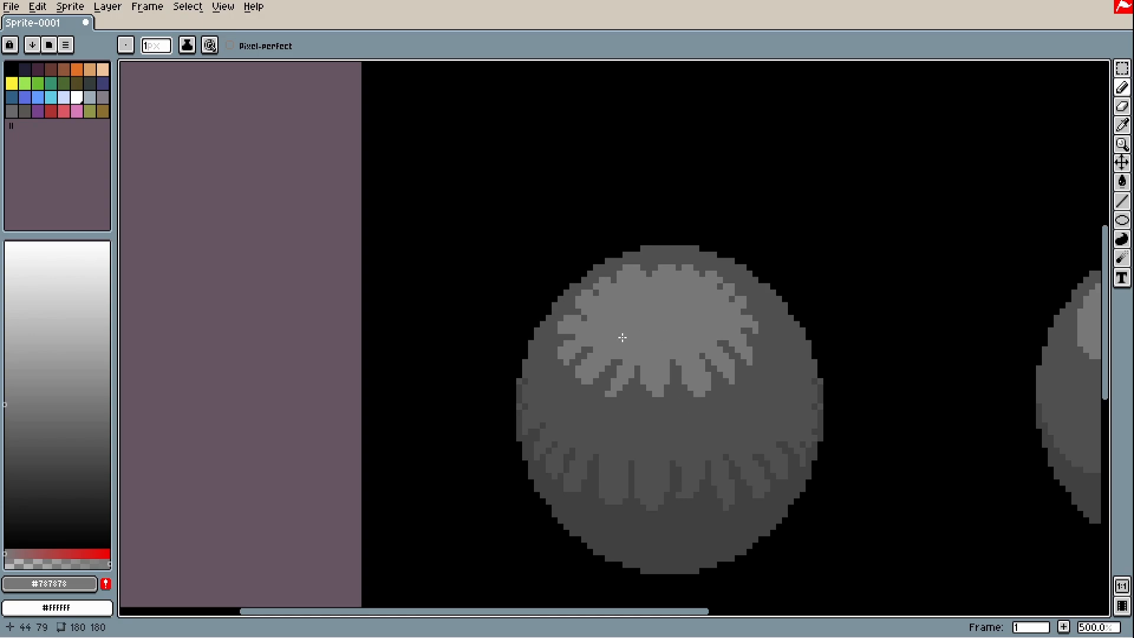
left_click_drag(699, 271, 678, 316)
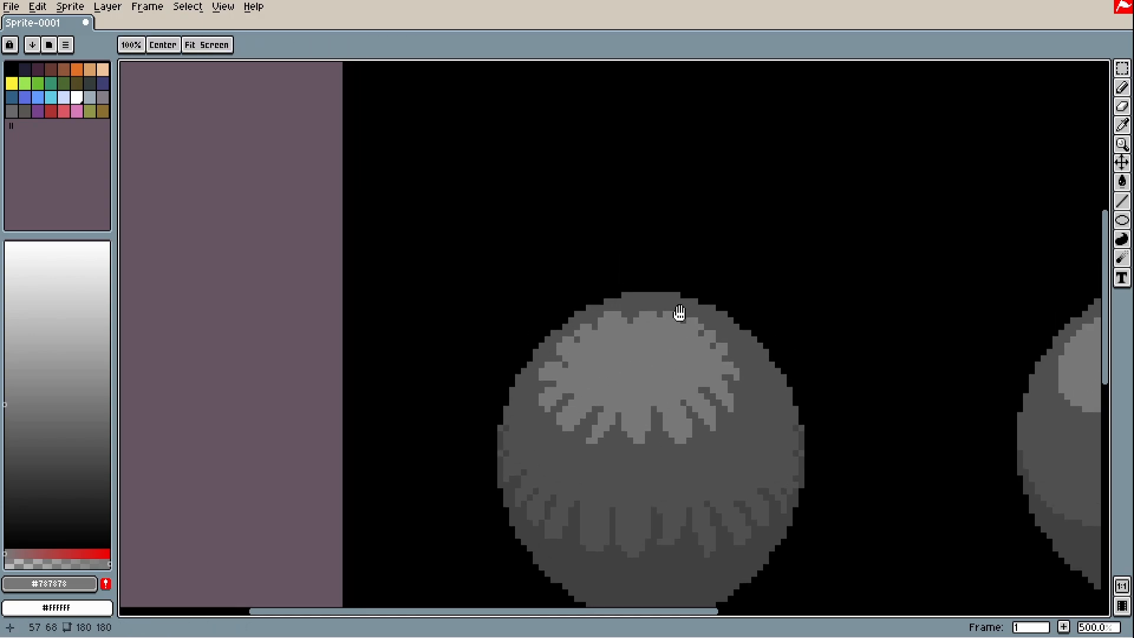
left_click_drag(794, 116, 732, 158)
mouse_move(839, 128)
left_mouse_down()
mouse_move(749, 144)
mouse_move(878, 248)
mouse_move(804, 128)
mouse_move(800, 142)
left_mouse_up()
mouse_move(764, 373)
left_mouse_down()
mouse_move(803, 386)
mouse_move(780, 380)
left_mouse_up()
left_click_drag(844, 267, 841, 230)
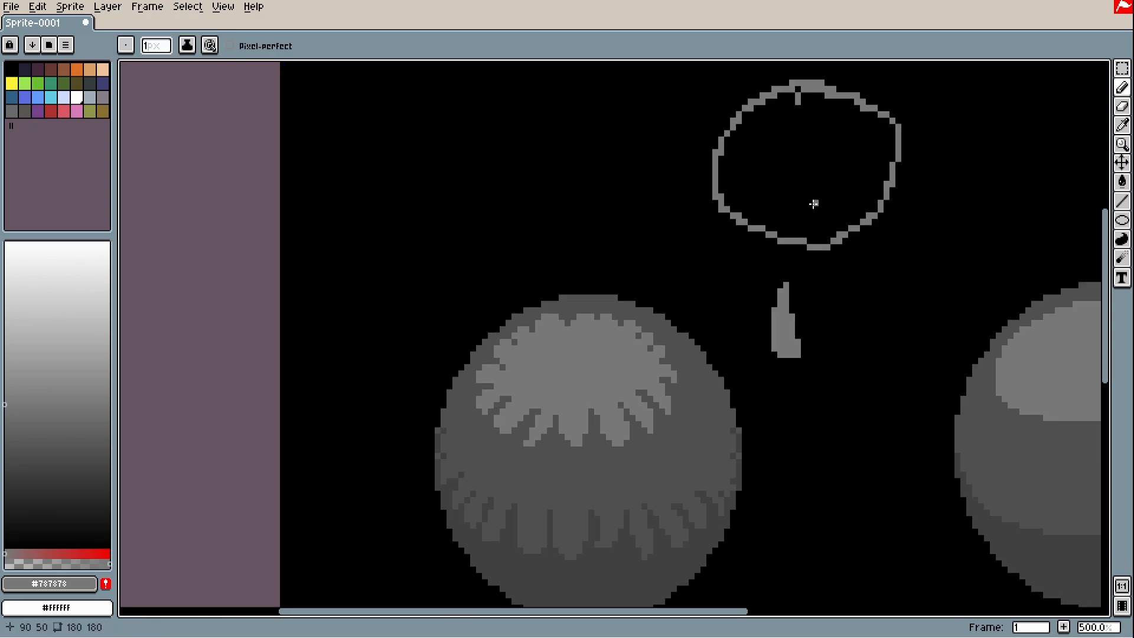
mouse_move(704, 233)
left_mouse_down()
mouse_move(662, 246)
mouse_move(691, 241)
left_mouse_up()
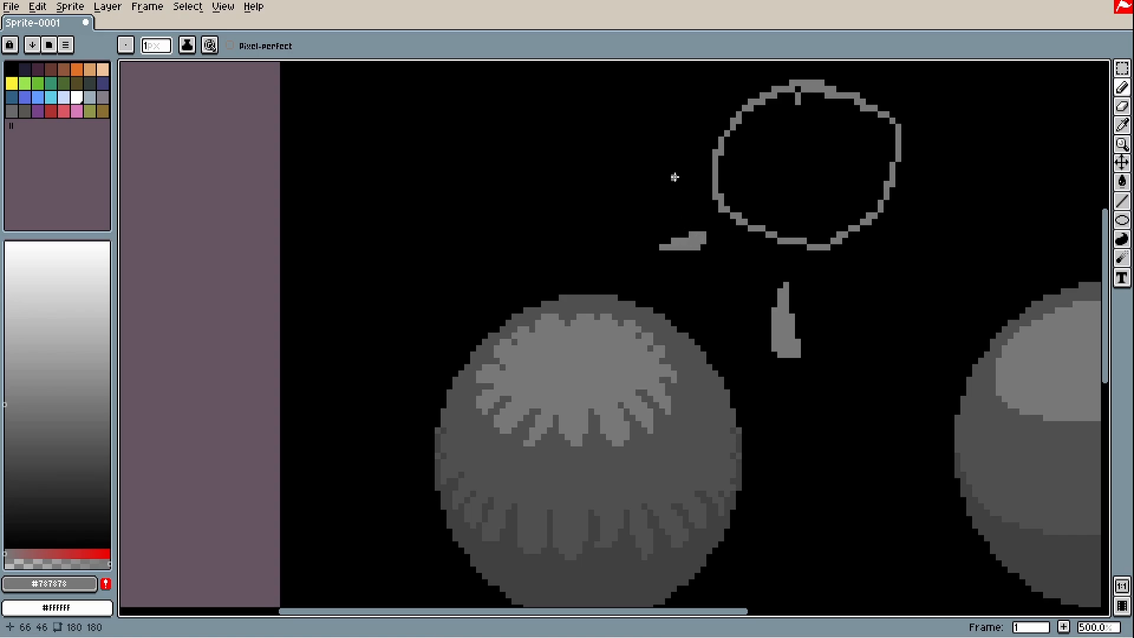
mouse_move(679, 146)
left_mouse_down()
mouse_move(631, 138)
mouse_move(651, 230)
left_mouse_up()
mouse_move(714, 168)
left_mouse_down()
mouse_move(669, 130)
mouse_move(713, 160)
left_mouse_up()
left_click_drag(786, 159, 827, 104)
mouse_move(767, 235)
left_mouse_down()
mouse_move(792, 276)
mouse_move(758, 263)
mouse_move(774, 197)
left_mouse_up()
key("ctrl+z")
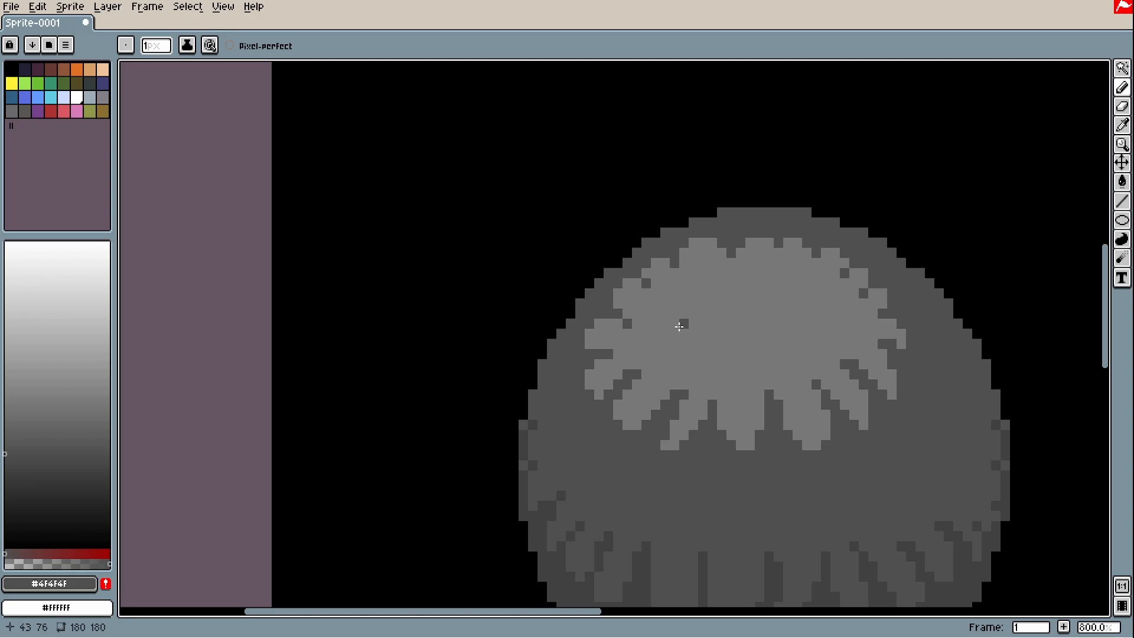
Separate the outer streaks from the highlight with a thin #4f4f4f band curving along its lower edge and sides
scroll(799, 422, "down", 1)
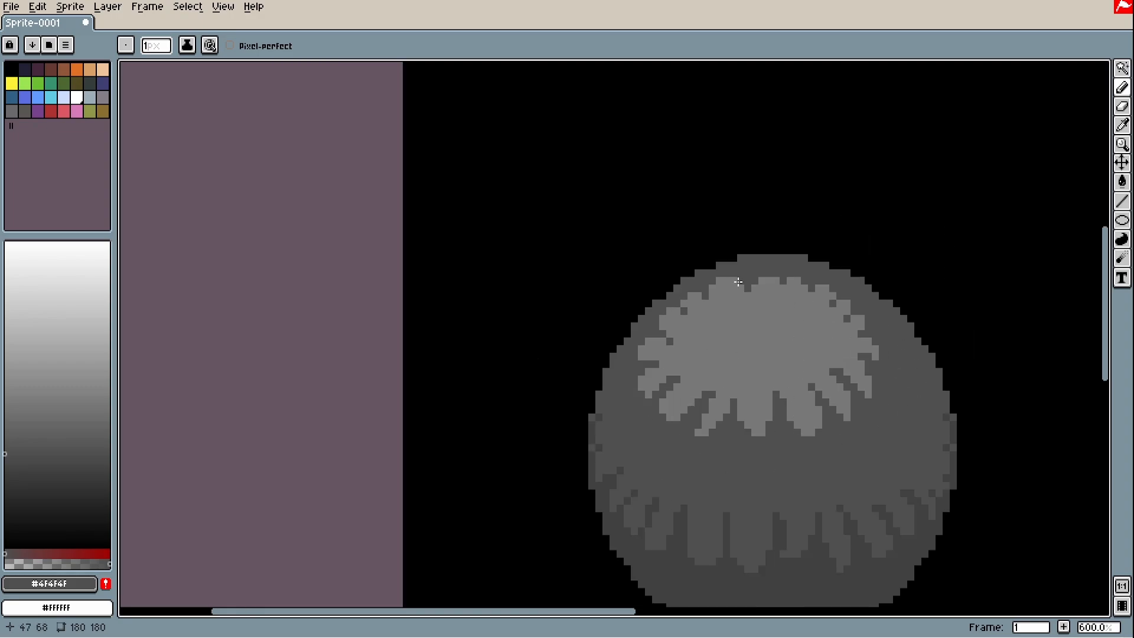
scroll(769, 349, "up", 3)
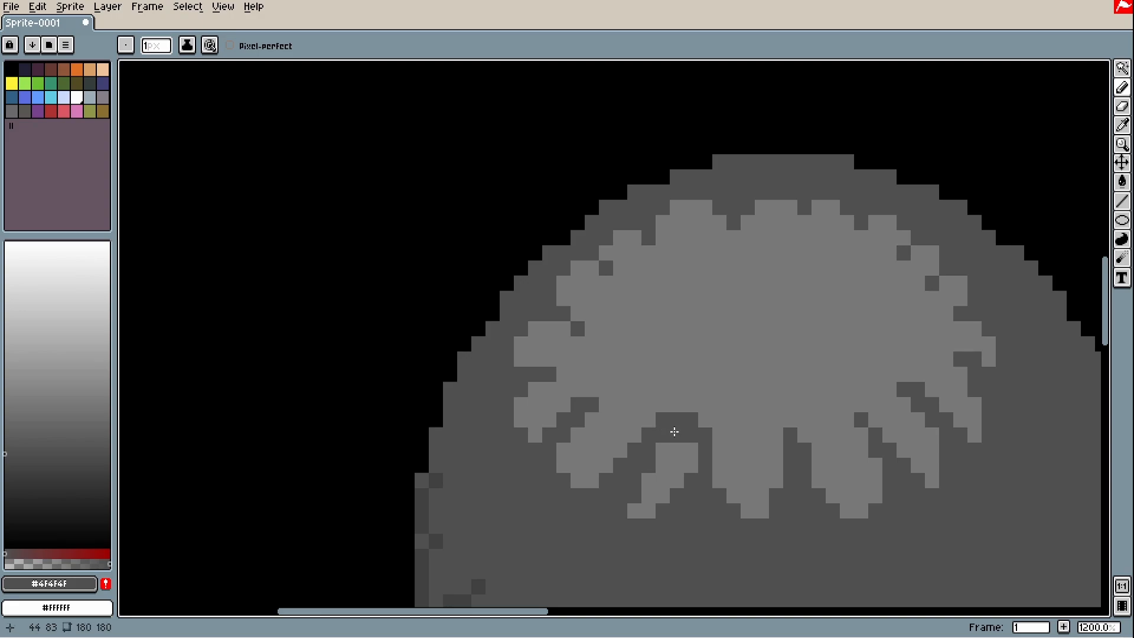
scroll(674, 431, "down", 3)
scroll(661, 431, "up", 3)
scroll(794, 454, "down", 5)
scroll(853, 443, "up", 4)
left_click(818, 438, "shift")
scroll(839, 479, "down", 3)
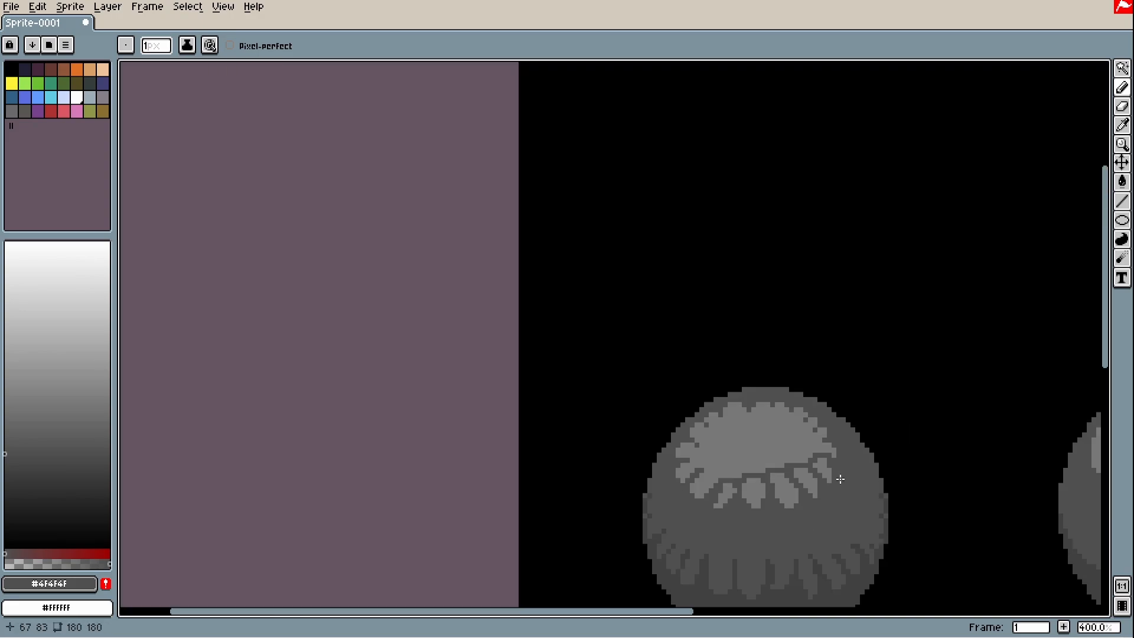
scroll(839, 479, "up", 6)
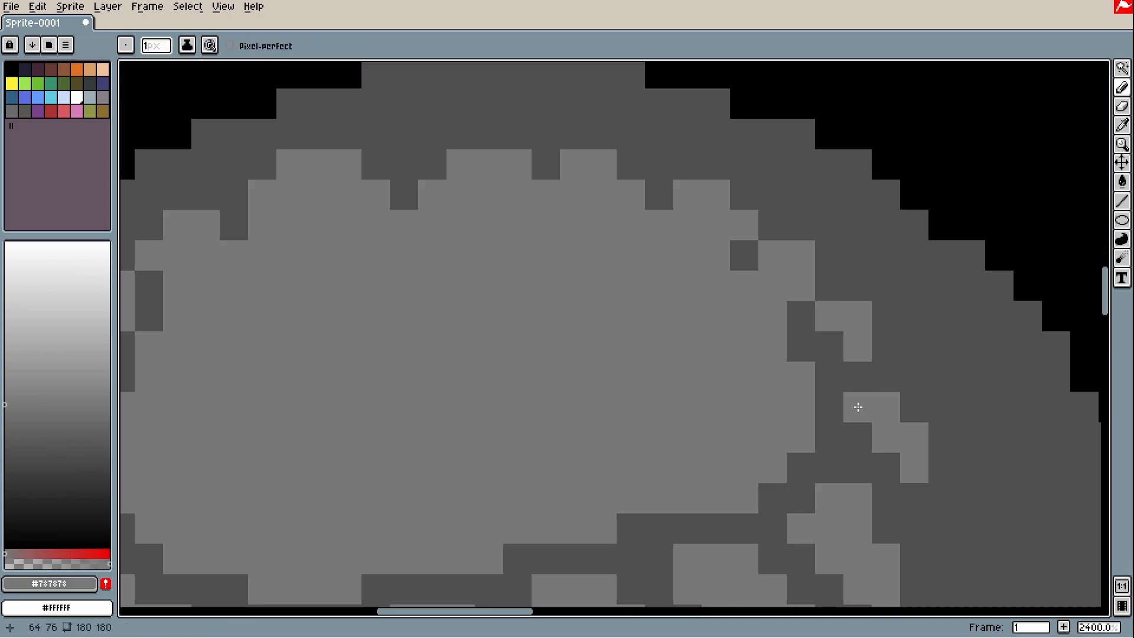
scroll(858, 407, "down", 7)
scroll(738, 457, "up", 4)
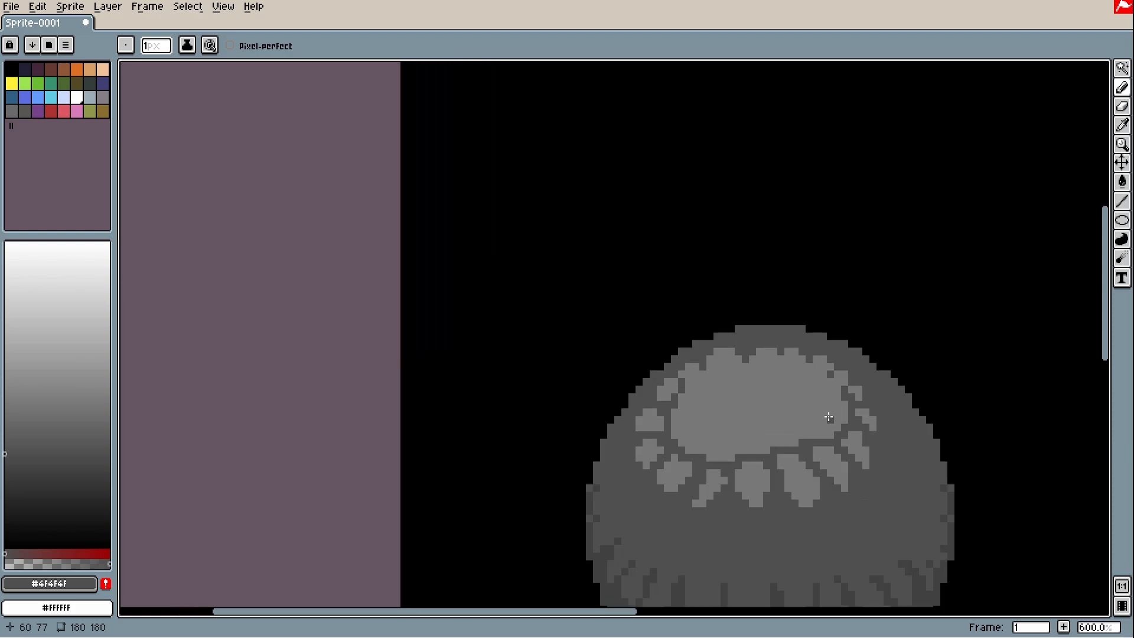
Cut small #4f4f4f notches into the lower edge of the inner highlight, from the left side to the middle
scroll(733, 449, "up", 3)
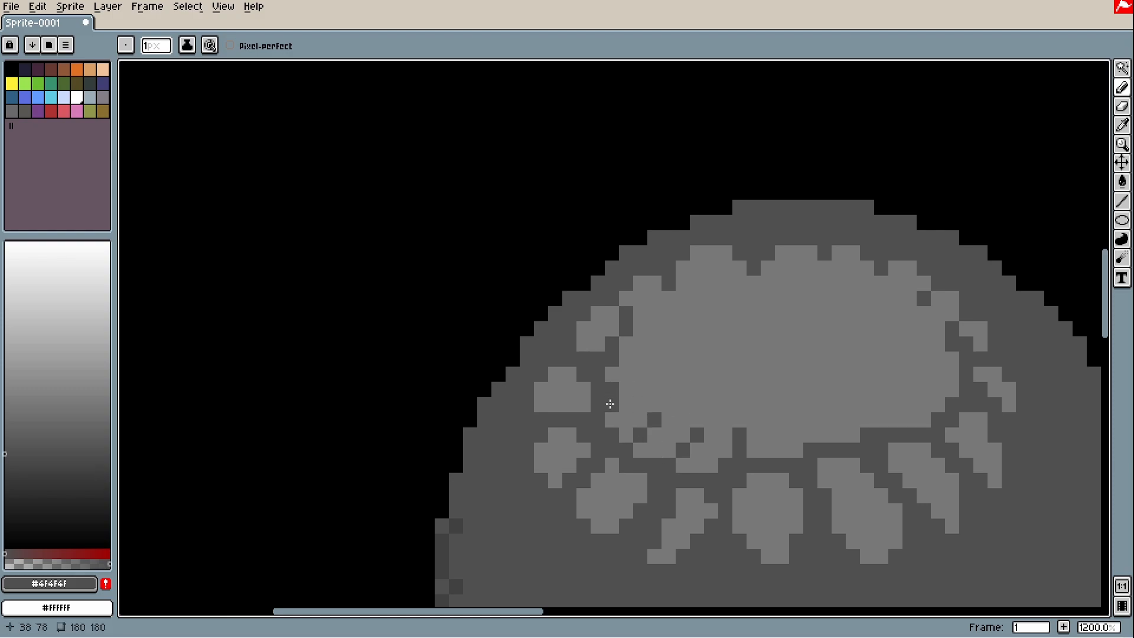
mouse_move(610, 404)
left_mouse_down()
mouse_move(653, 374)
mouse_move(631, 373)
mouse_move(641, 344)
left_mouse_up()
scroll(756, 384, "down", 2)
scroll(777, 414, "up", 2)
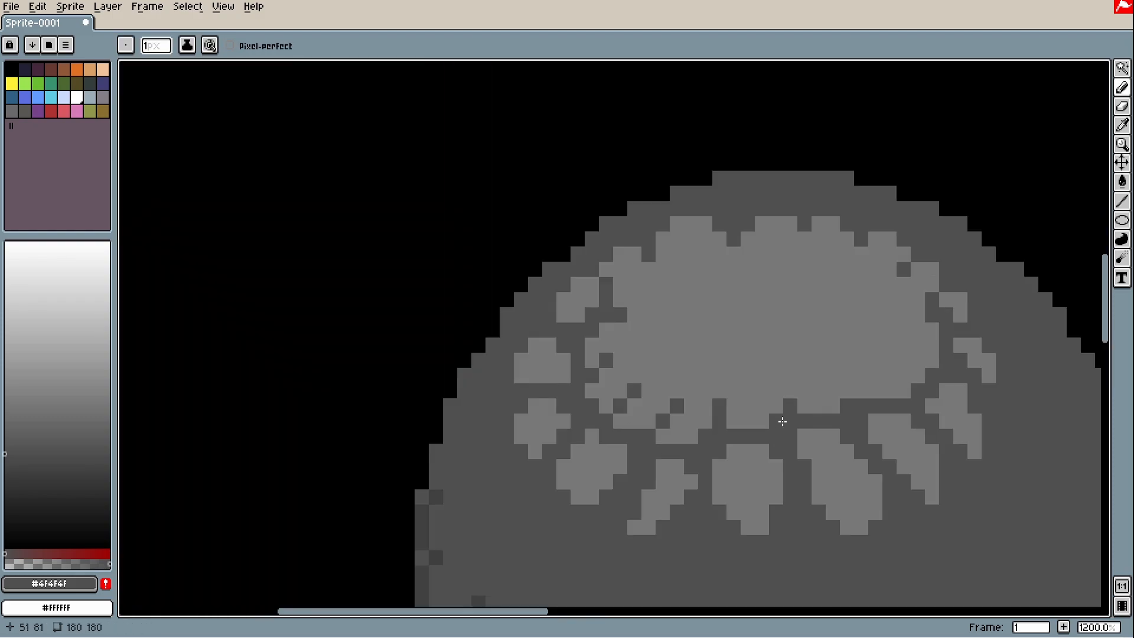
left_click_drag(778, 418, 790, 406)
left_click(799, 405)
scroll(768, 405, "down", 4)
scroll(827, 404, "up", 3)
left_click(806, 401)
Retouch the notches at the lower right of the inner highlight with #4f4f4f and #787878 pixels
scroll(807, 401, "up", 1)
scroll(833, 443, "down", 3)
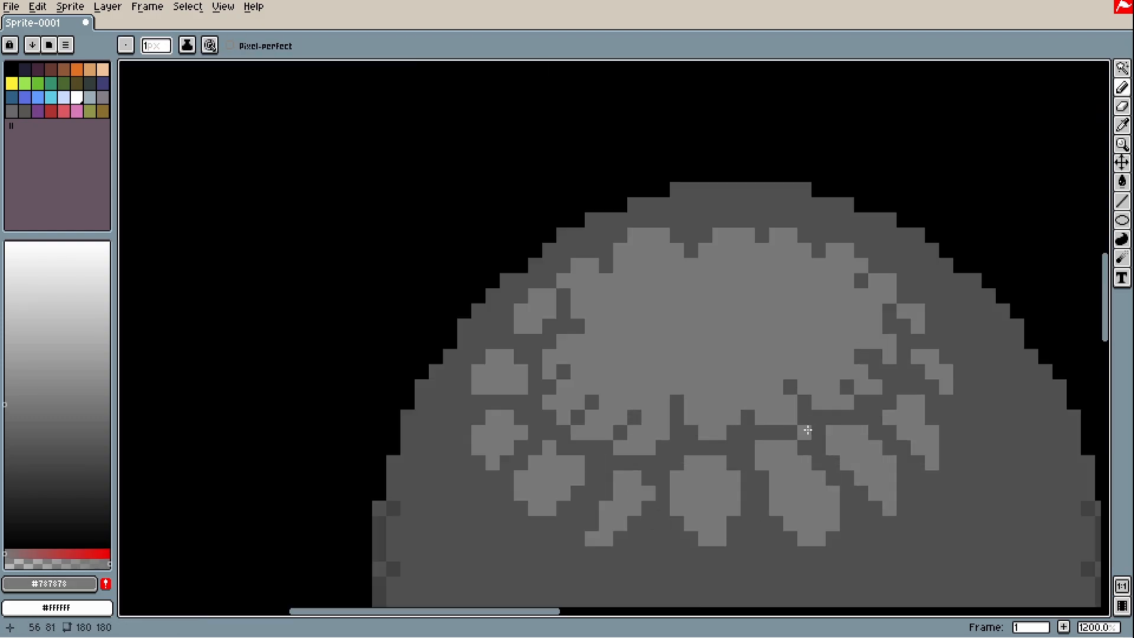
scroll(867, 471, "up", 3)
left_click(893, 420, "alt")
scroll(894, 416, "down", 3)
scroll(893, 420, "up", 2)
scroll(717, 470, "down", 4)
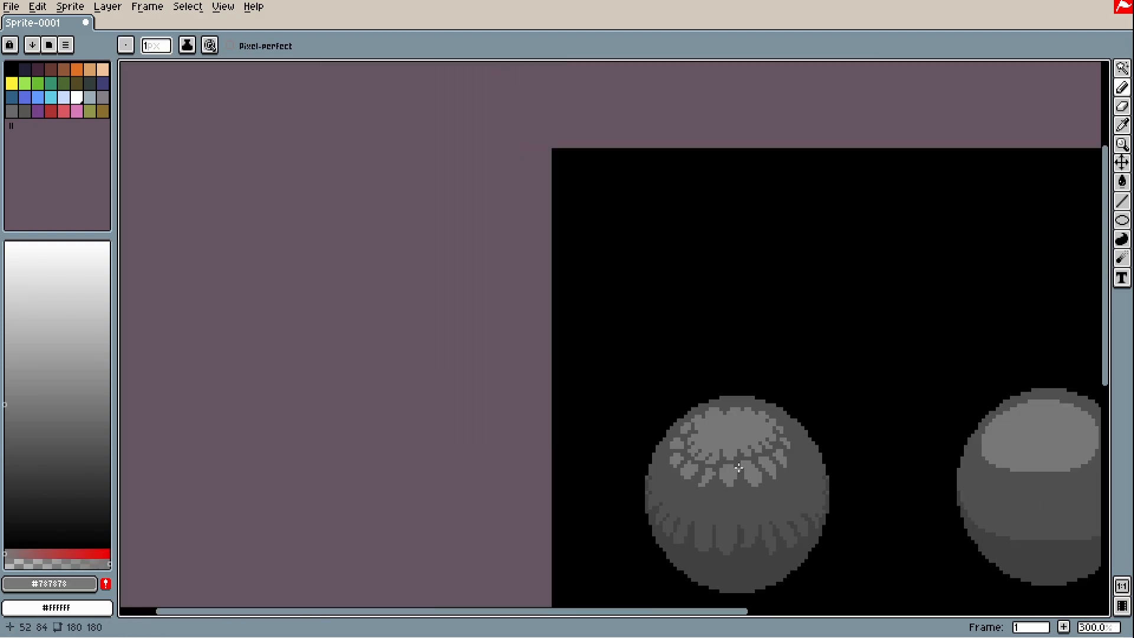
scroll(761, 507, "up", 4)
key("alt")
left_click_drag(672, 498, 694, 374)
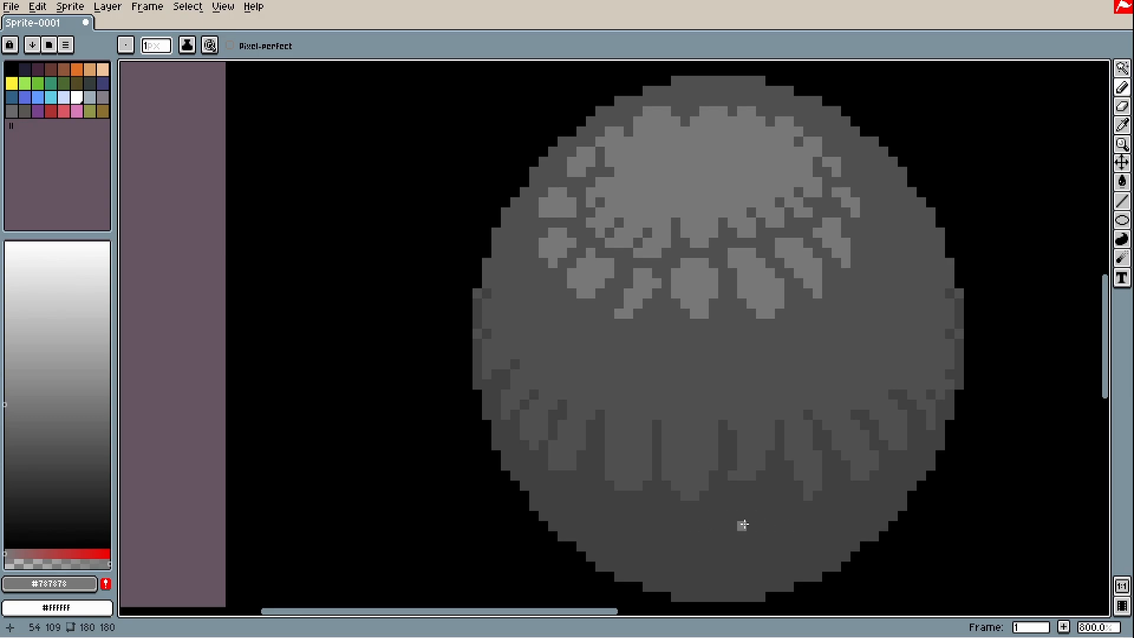
scroll(695, 361, "up", 2)
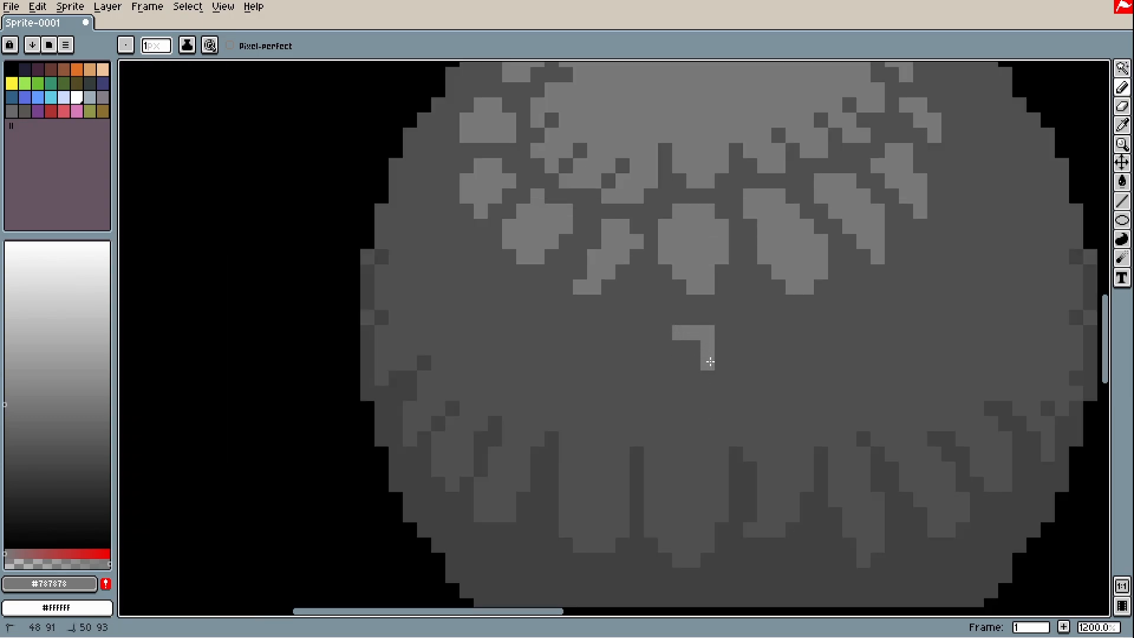
scroll(663, 343, "down", 3)
scroll(663, 340, "up", 3)
left_click(650, 340, "alt")
left_click(679, 331, "alt")
key("ctrl+z")
key("ctrl+z")
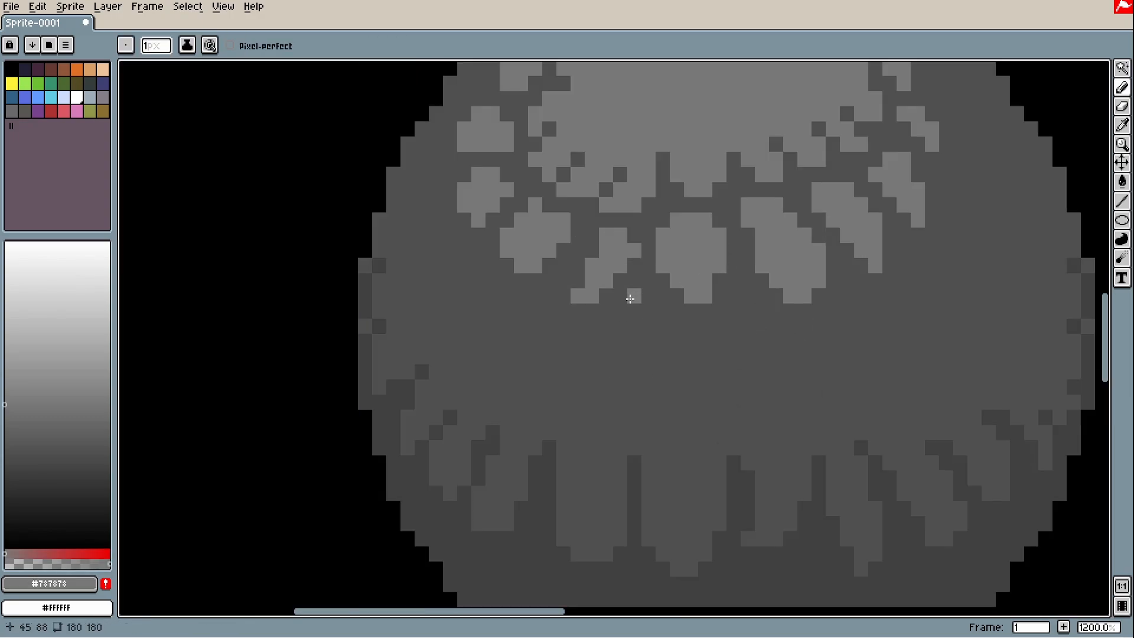
Draw small pointed #787878 flecks in the gaps just below the middle and right highlight streaks
left_click(650, 303)
left_click_drag(636, 307, 648, 325)
scroll(654, 323, "up", 2)
left_click_drag(811, 300, 838, 360)
left_click_drag(839, 271, 868, 331)
scroll(879, 275, "down", 2)
left_click_drag(750, 325, 767, 366)
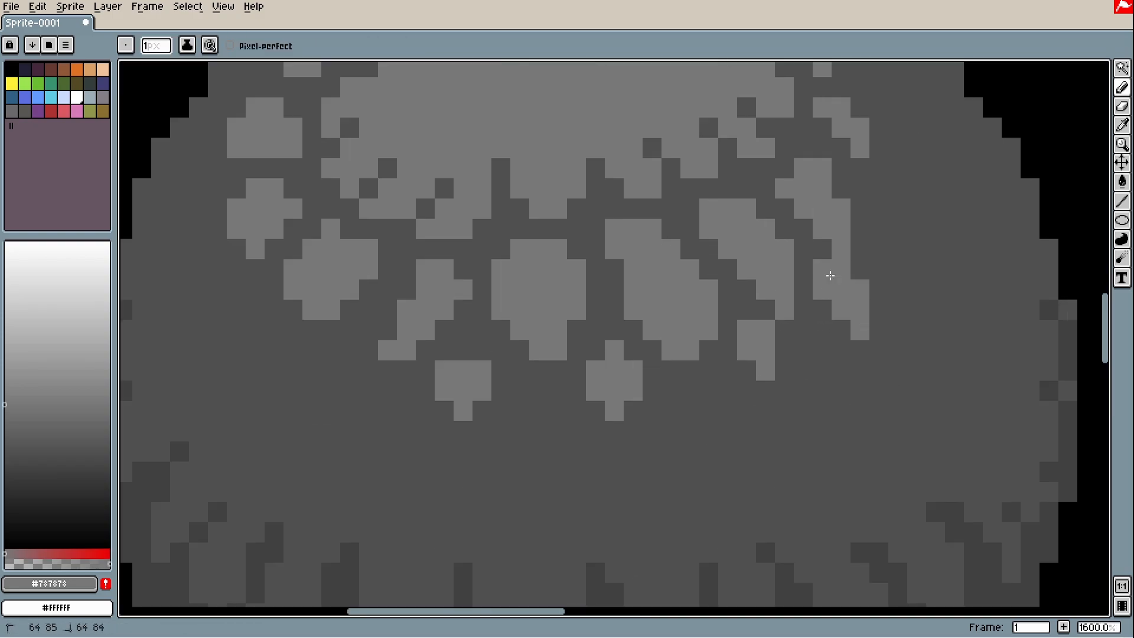
Undo the last fleck and redraw the small #787878 flecks below the right highlight streaks
left_click(848, 288, "alt")
key("ctrl+z")
scroll(847, 322, "down", 2)
scroll(859, 218, "up", 3)
left_click_drag(859, 401, 877, 443)
left_click(863, 298, "alt")
Add small #787878 flecks below the left highlight streaks
scroll(863, 298, "down", 4)
scroll(723, 366, "up", 4)
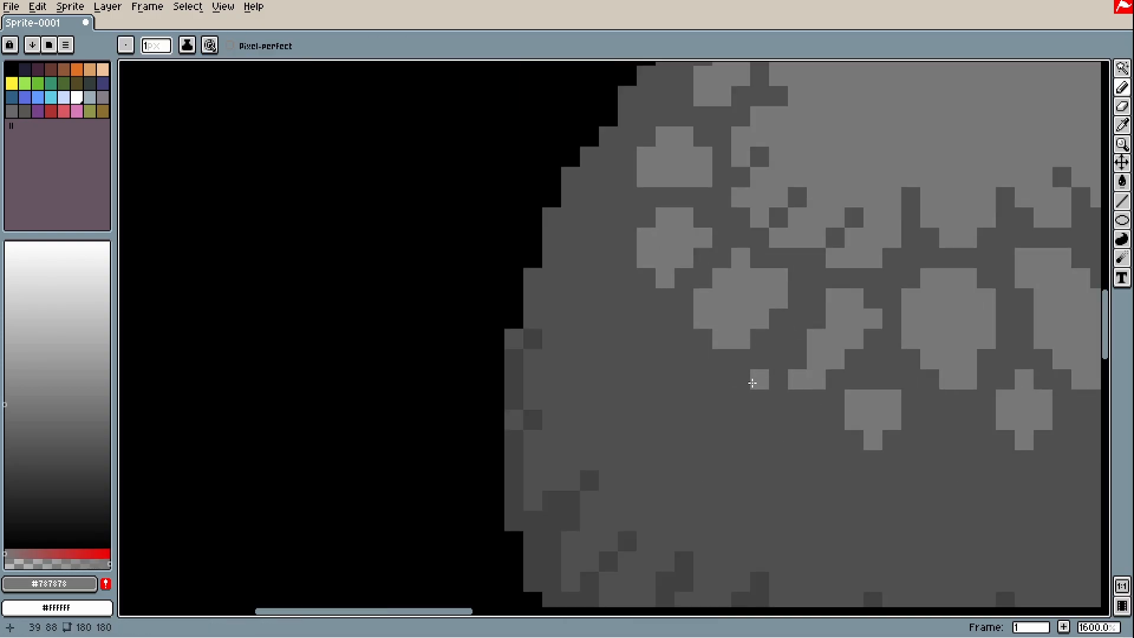
left_click_drag(752, 382, 727, 413)
scroll(762, 408, "down", 2)
scroll(723, 386, "up", 1)
left_click_drag(725, 364, 677, 416)
Draw small T-shaped #4f4f4f flecks in the shadow below the middle streaks
scroll(671, 260, "down", 3)
scroll(727, 320, "up", 3)
left_click(720, 322, "alt")
left_click_drag(771, 375, 790, 413)
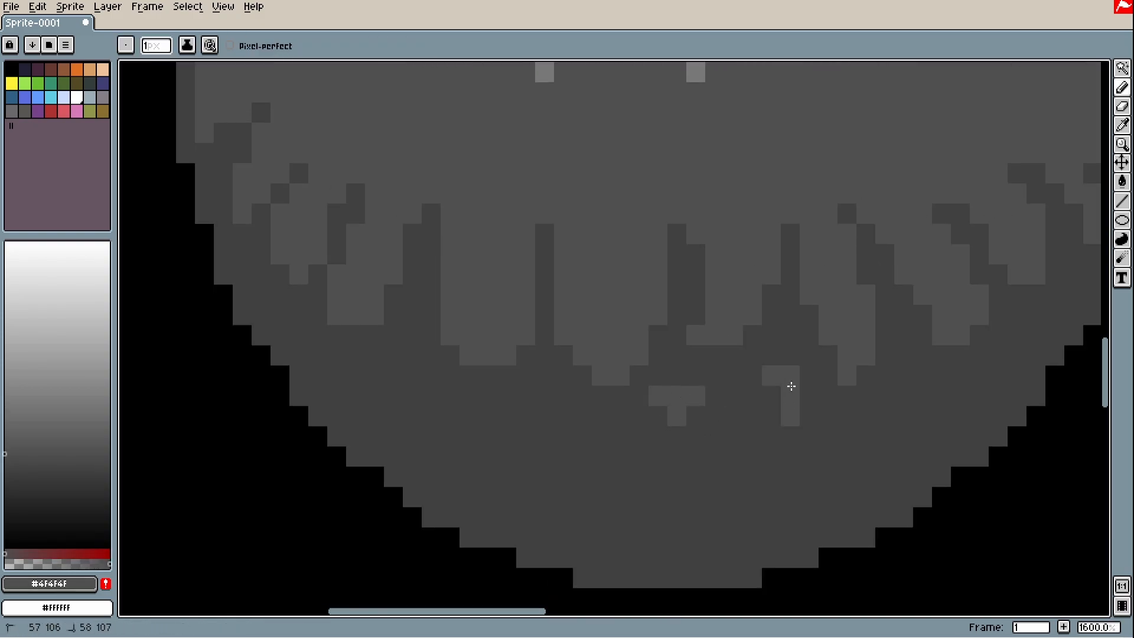
left_click_drag(903, 414, 914, 381)
Add further #4f4f4f flecks in the shadow toward the right end of its boundary
scroll(914, 381, "up", 1)
scroll(797, 440, "down", 5)
scroll(884, 420, "up", 4)
scroll(958, 380, "down", 4)
scroll(959, 380, "up", 4)
scroll(950, 343, "down", 5)
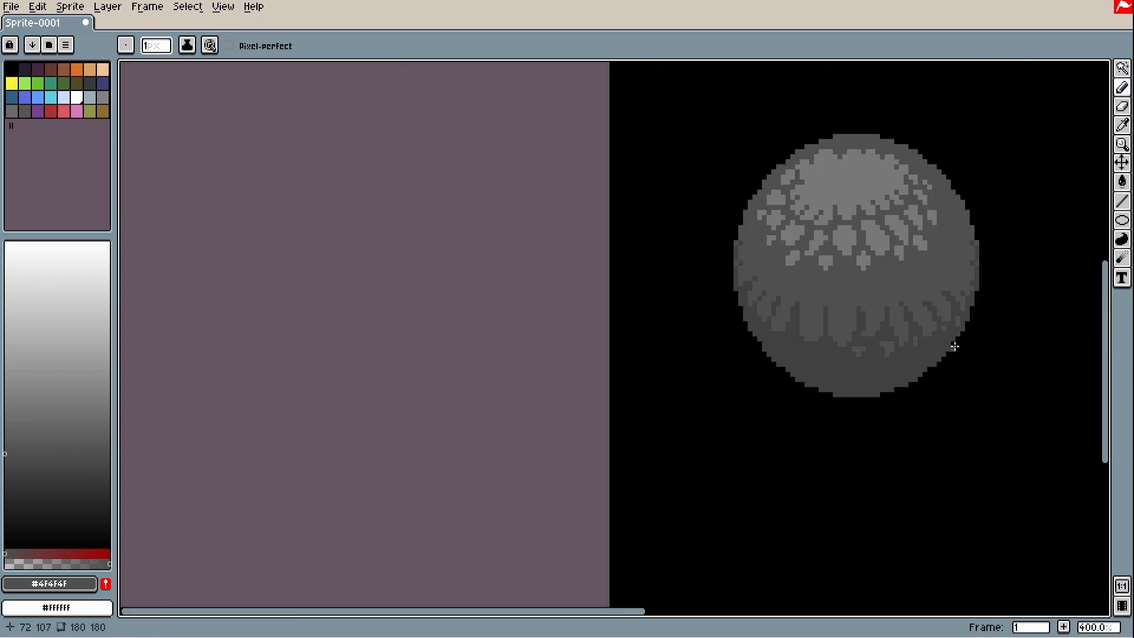
scroll(826, 358, "up", 7)
left_click(588, 372)
left_click_drag(588, 372, 592, 449)
scroll(588, 387, "down", 3)
scroll(490, 369, "up", 1)
Add #4f4f4f flecks below the left shadow streaks, undoing the two misplaced strokes
left_click_drag(487, 348, 469, 390)
key("ctrl+z")
mouse_move(420, 319)
left_mouse_down()
mouse_move(413, 352)
mouse_move(387, 301)
left_mouse_up()
scroll(378, 312, "down", 1)
scroll(497, 395, "down", 5)
key("ctrl+z")
scroll(501, 402, "up", 6)
left_click(572, 293, "alt")
scroll(620, 458, "down", 7)
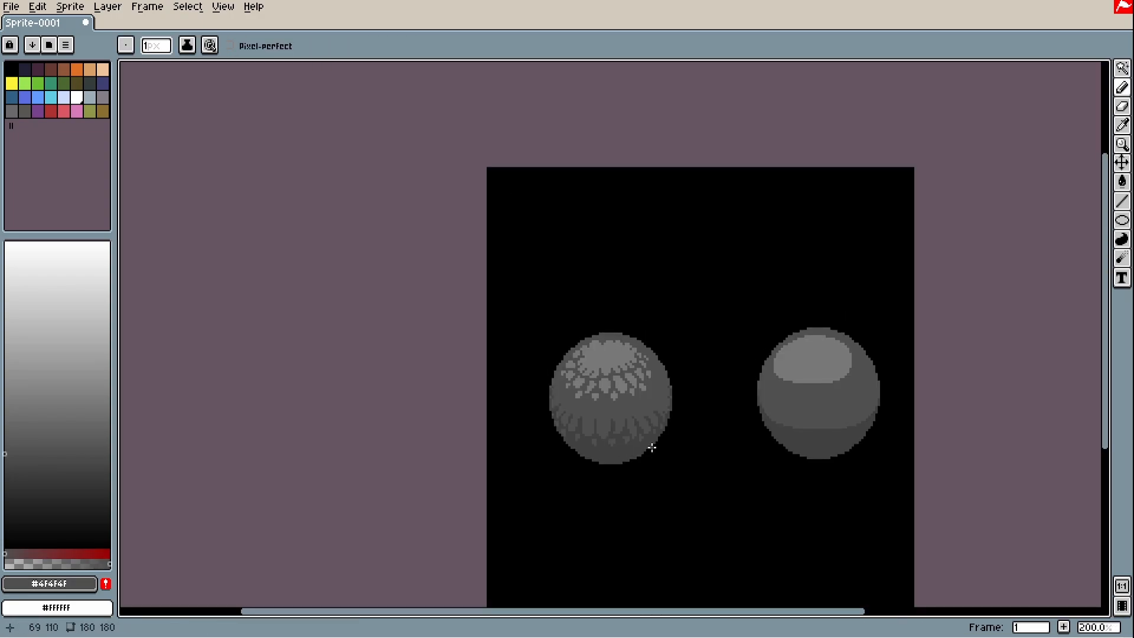
Draw a small oval shape between the two spheres and fill it with #404040 and #4f4f4f shading
scroll(714, 406, "up", 3)
left_click(547, 407)
key("i")
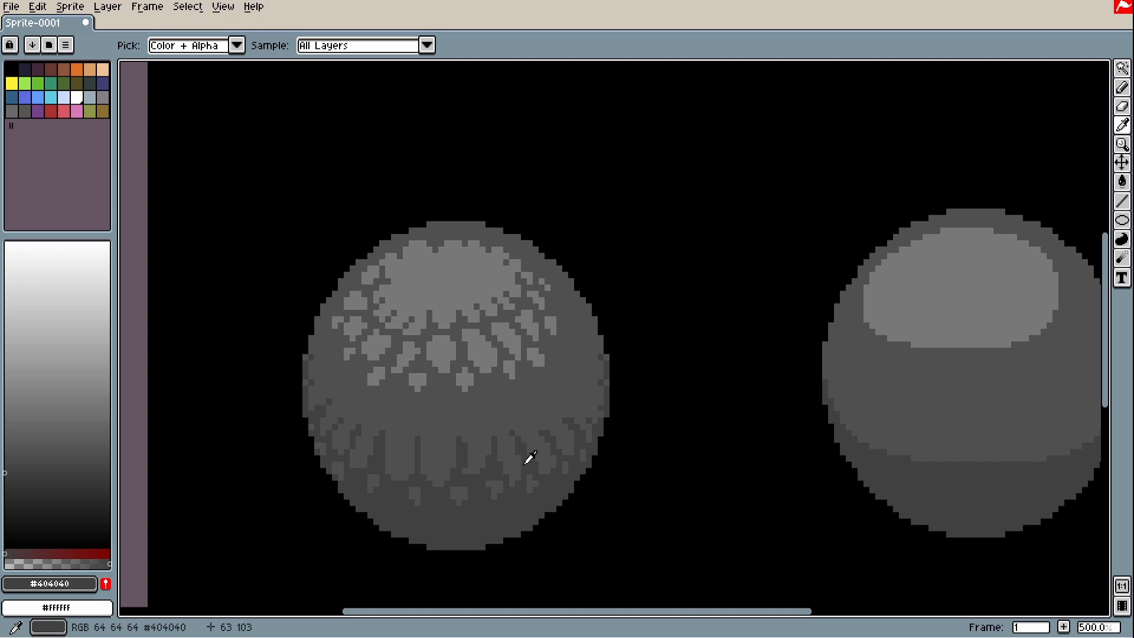
key("b")
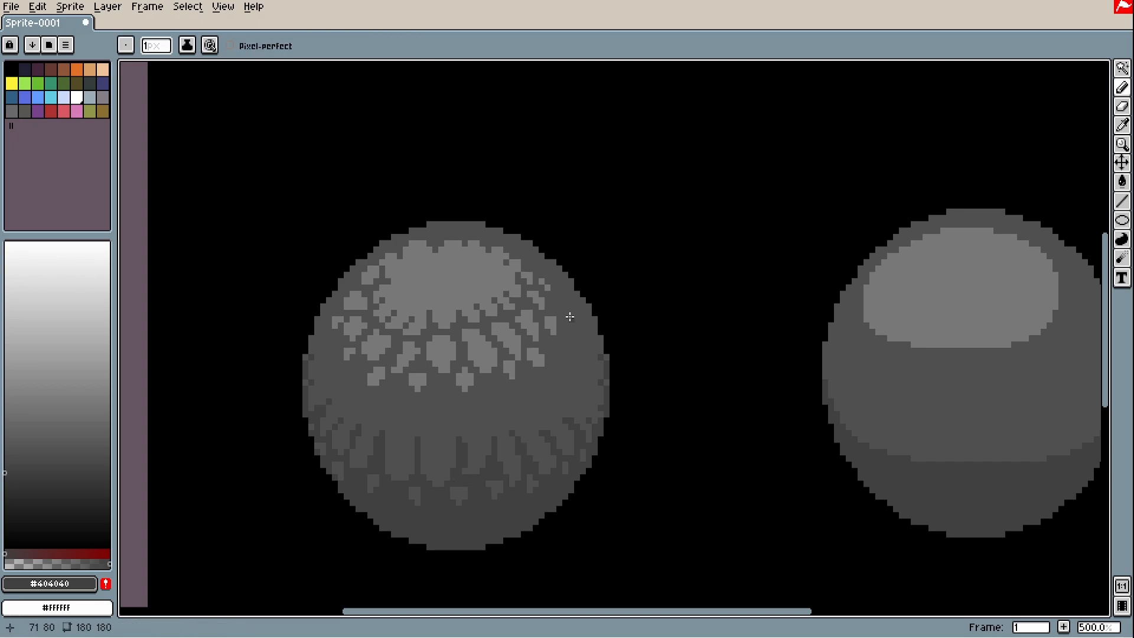
mouse_move(665, 242)
left_mouse_down()
mouse_move(699, 296)
mouse_move(671, 210)
mouse_move(721, 252)
mouse_move(802, 200)
left_mouse_up()
key("g")
left_click(687, 286)
key("b")
key("g")
left_click(685, 254)
Add a filled #787878 highlight to the small oval and sample #404040 from its shaded side
key("i")
left_click(509, 339)
key("b")
key("g")
left_click(712, 216)
left_click(700, 229)
key("i")
left_click(781, 265)
key("g")
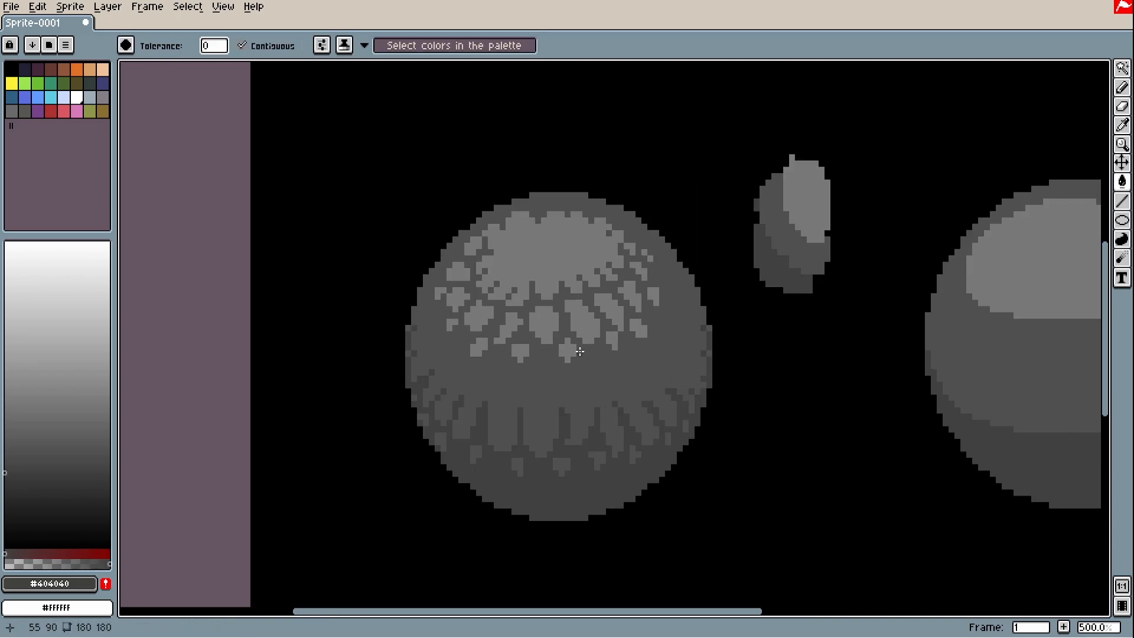
Add #404040 flecks in the gaps between the highlight patches at the lower centre of the left sphere
scroll(579, 352, "up", 1)
key("b")
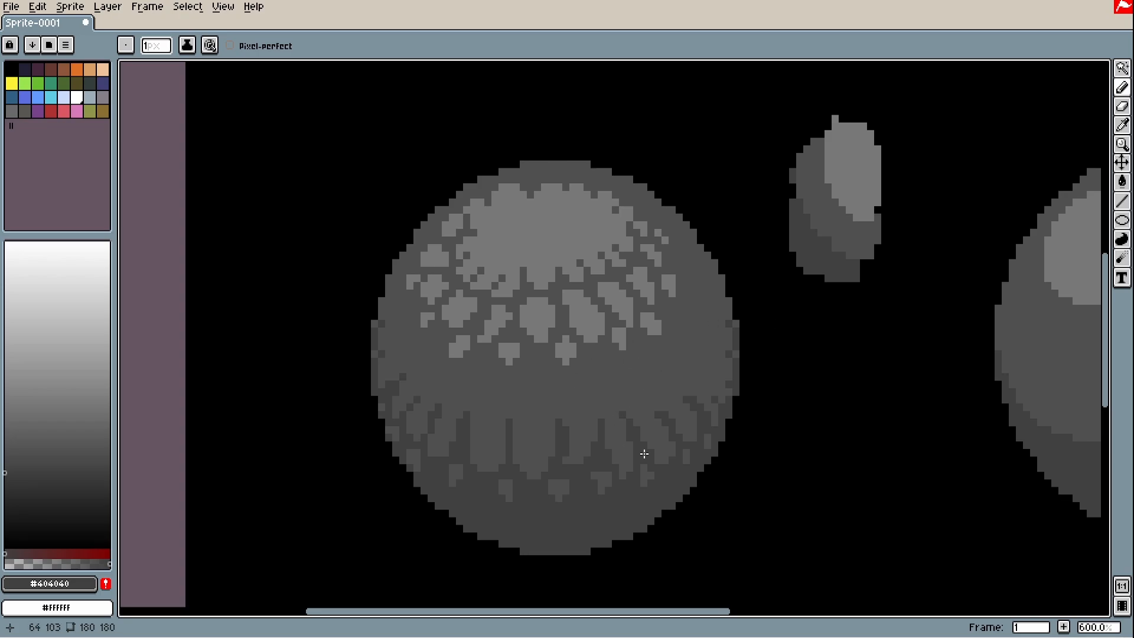
scroll(582, 335, "up", 1)
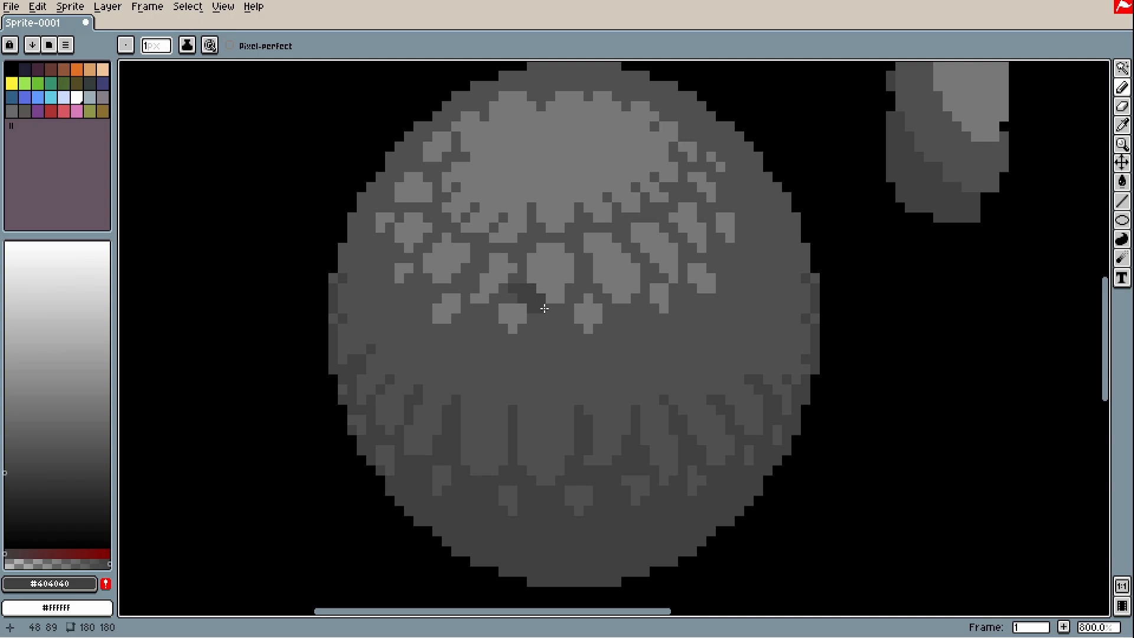
scroll(603, 272, "up", 2)
left_click_drag(566, 200, 549, 231)
key("ctrl+z")
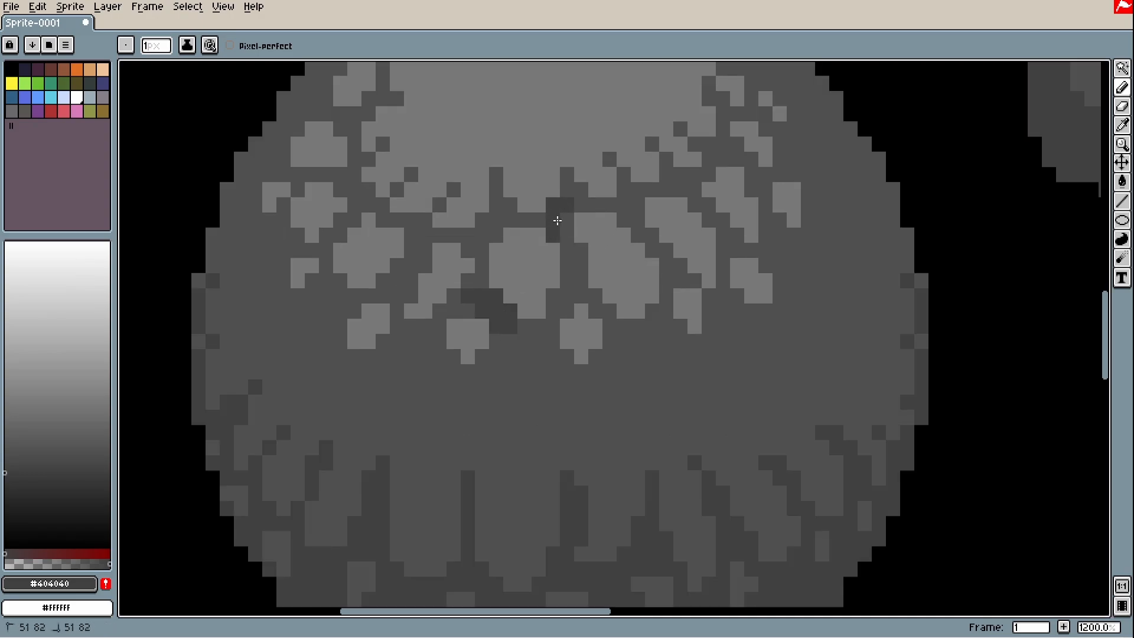
scroll(574, 197, "down", 3)
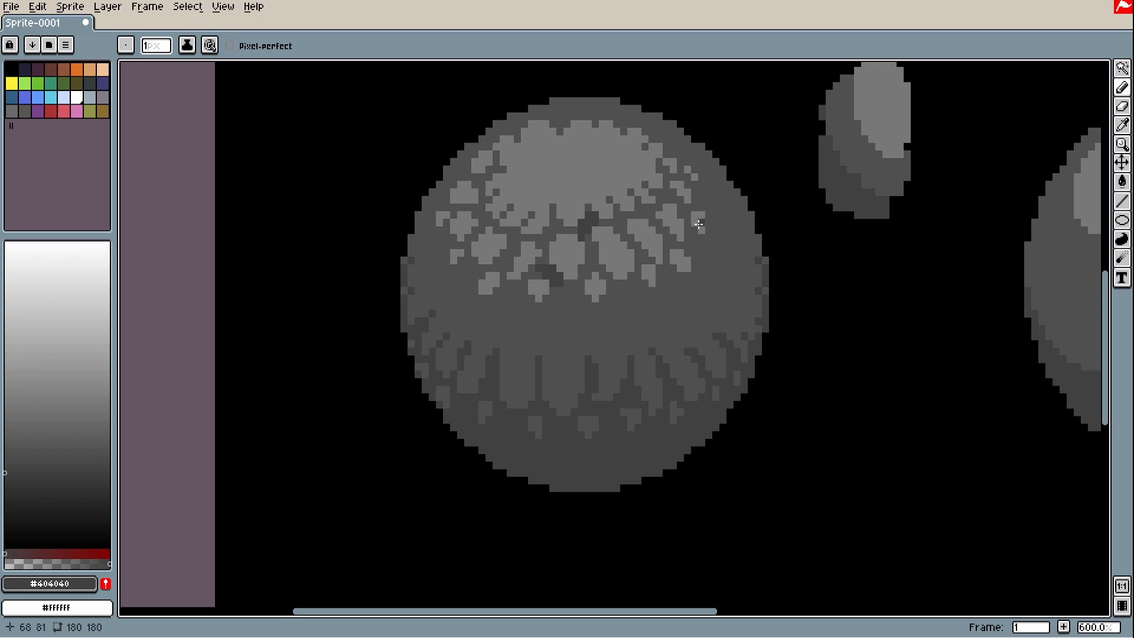
Add #404040 flecks among the highlight patches on the sphere's right side, undoing the misplaced strokes
scroll(659, 192, "up", 3)
mouse_move(645, 225)
left_mouse_down()
mouse_move(670, 242)
mouse_move(639, 206)
left_mouse_up()
key("ctrl+z")
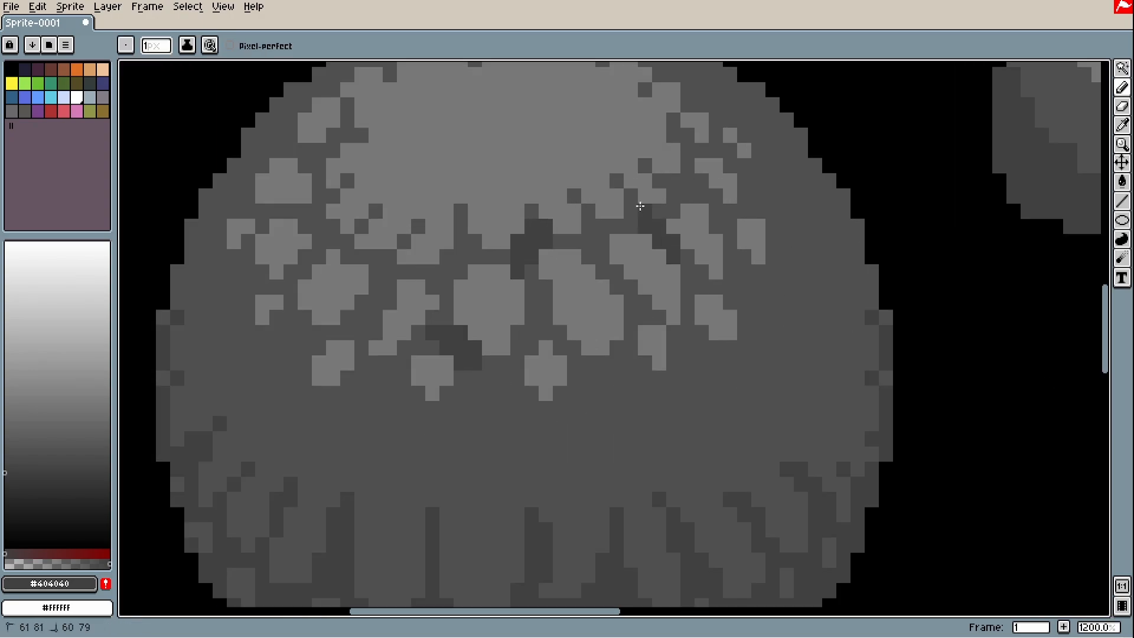
key("ctrl+z")
left_click_drag(678, 256, 658, 338)
mouse_move(667, 261)
left_mouse_down()
mouse_move(679, 258)
mouse_move(659, 219)
left_mouse_up()
key("ctrl+z")
left_click(642, 260)
scroll(671, 276, "down", 5)
left_click_drag(646, 313, 687, 344)
scroll(689, 320, "up", 4)
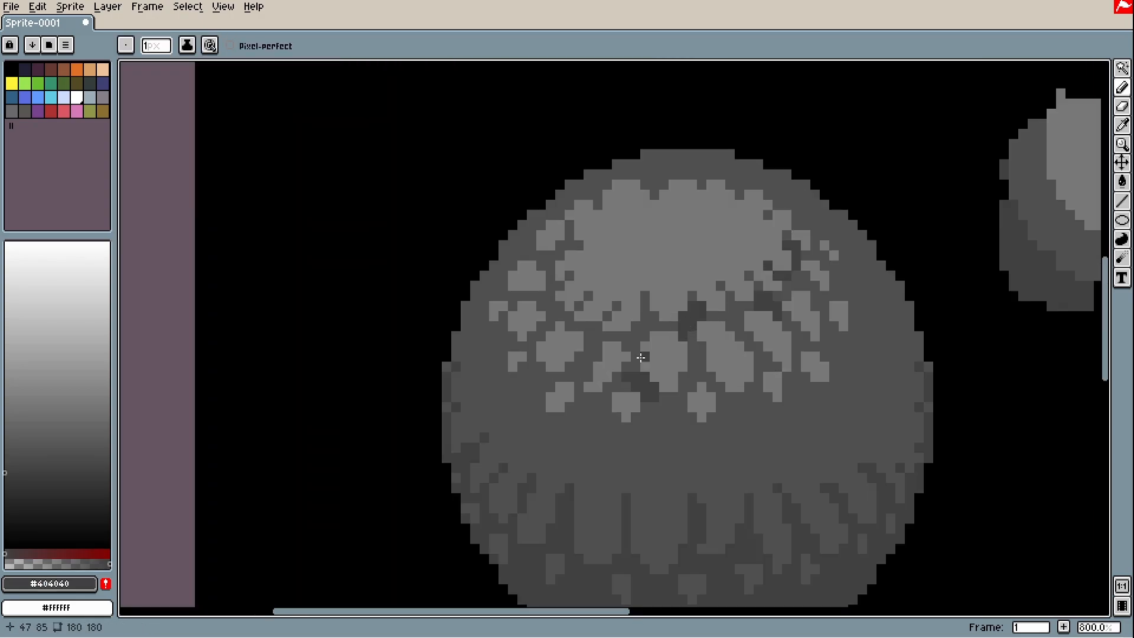
Add #404040 flecks in the gaps between the highlight patches on the sphere's left side
left_click_drag(597, 329, 580, 358)
left_click(579, 365, "alt")
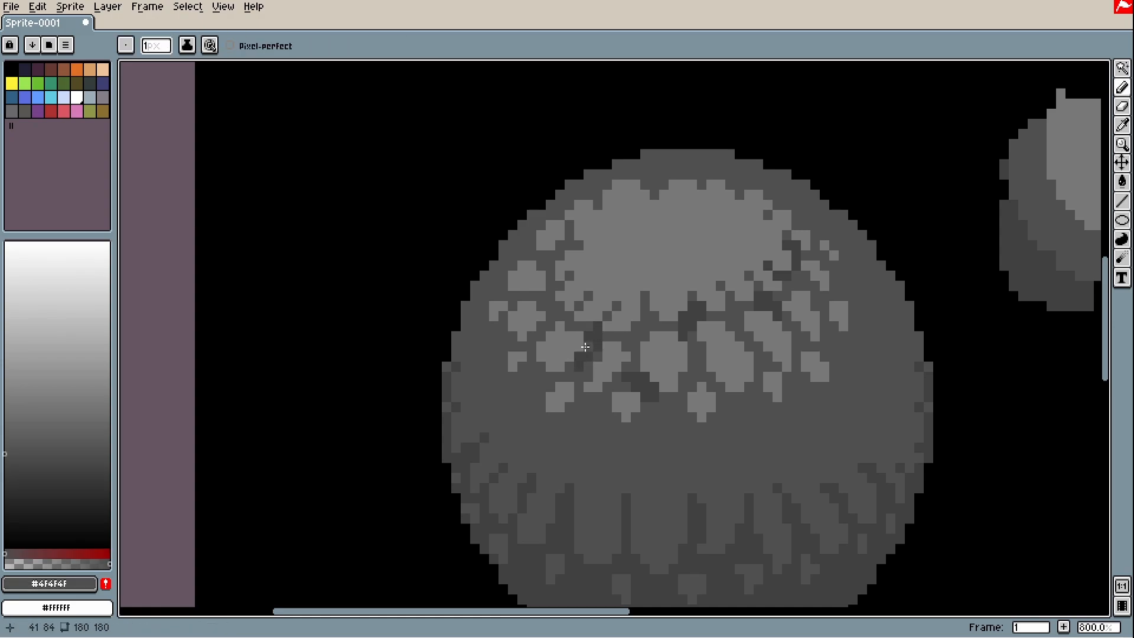
scroll(545, 320, "up", 3)
left_click_drag(531, 251, 565, 268)
scroll(626, 304, "down", 4)
left_click_drag(637, 262, 586, 323)
scroll(729, 400, "down", 3)
Add larger #404040 flecks around the outer and lower right highlight patches of the left sphere
mouse_move(705, 384)
left_mouse_down()
mouse_move(745, 432)
mouse_move(726, 390)
left_mouse_up()
scroll(731, 401, "up", 4)
scroll(734, 422, "down", 5)
key("ctrl+y")
scroll(742, 414, "up", 5)
key("ctrl+z")
left_click_drag(753, 319, 743, 413)
left_click_drag(768, 393, 792, 422)
left_click_drag(771, 334, 805, 349)
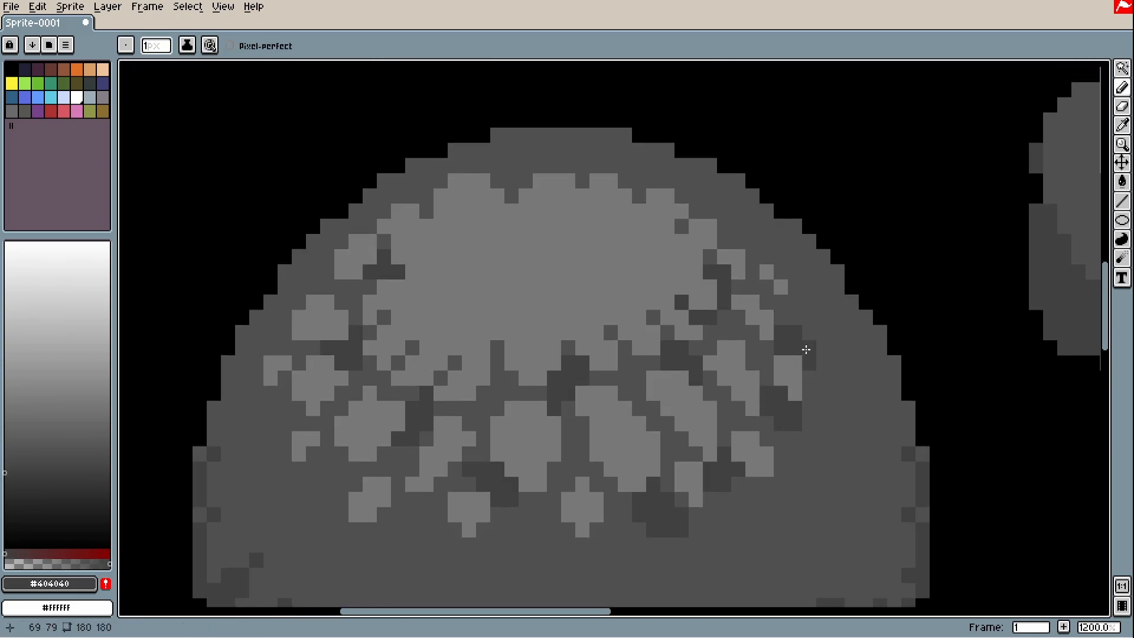
Add #404040 flecks beside the outermost left highlight patches and between the two large centre patches
scroll(805, 349, "down", 3)
scroll(797, 343, "up", 3)
left_click_drag(810, 448, 882, 408)
mouse_move(368, 347)
left_mouse_down()
mouse_move(349, 395)
mouse_move(323, 345)
left_mouse_up()
scroll(349, 395, "down", 3)
scroll(362, 349, "up", 5)
scroll(323, 345, "down", 6)
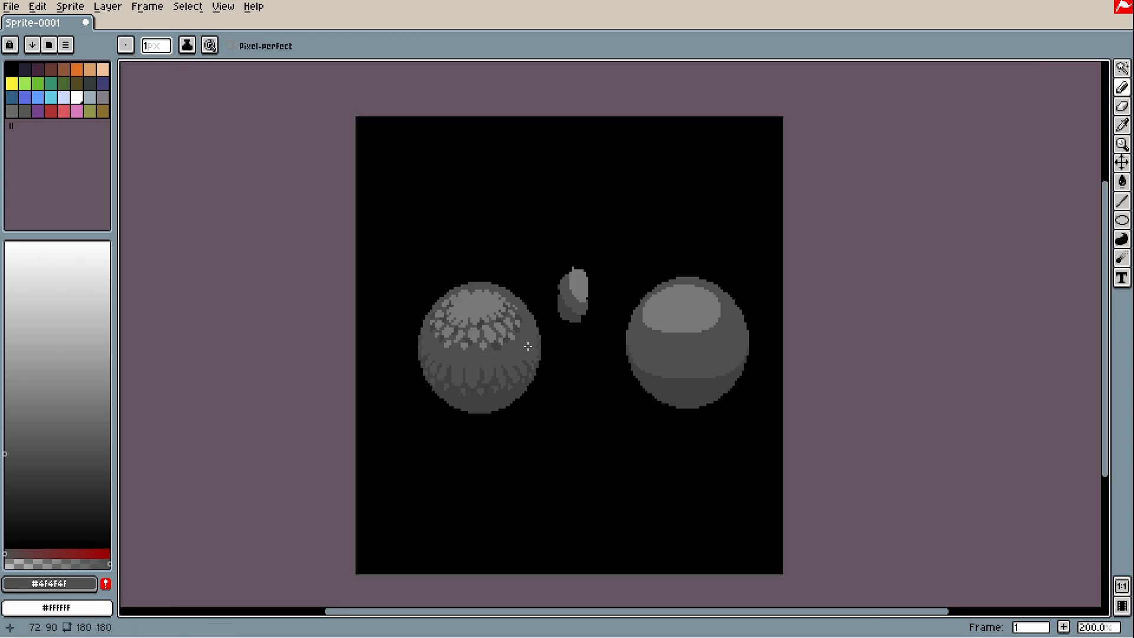
Draw a small #4f4f4f fleck inside the highlight's upper left area and trim it with #787878
scroll(703, 507, "up", 4)
left_click(704, 509, "alt")
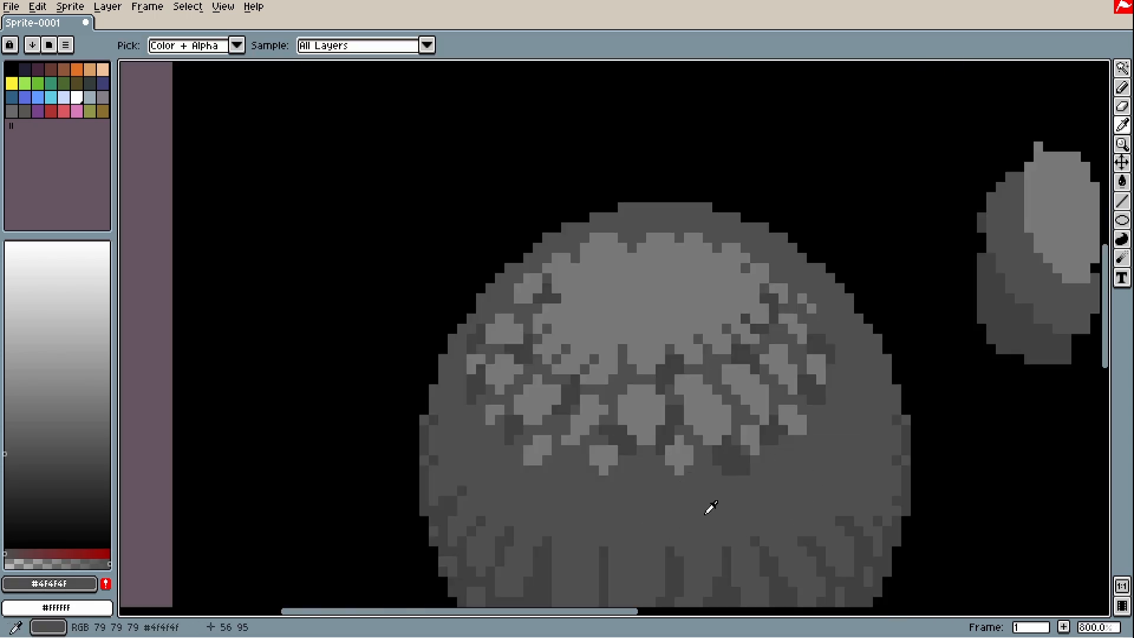
scroll(619, 308, "up", 2)
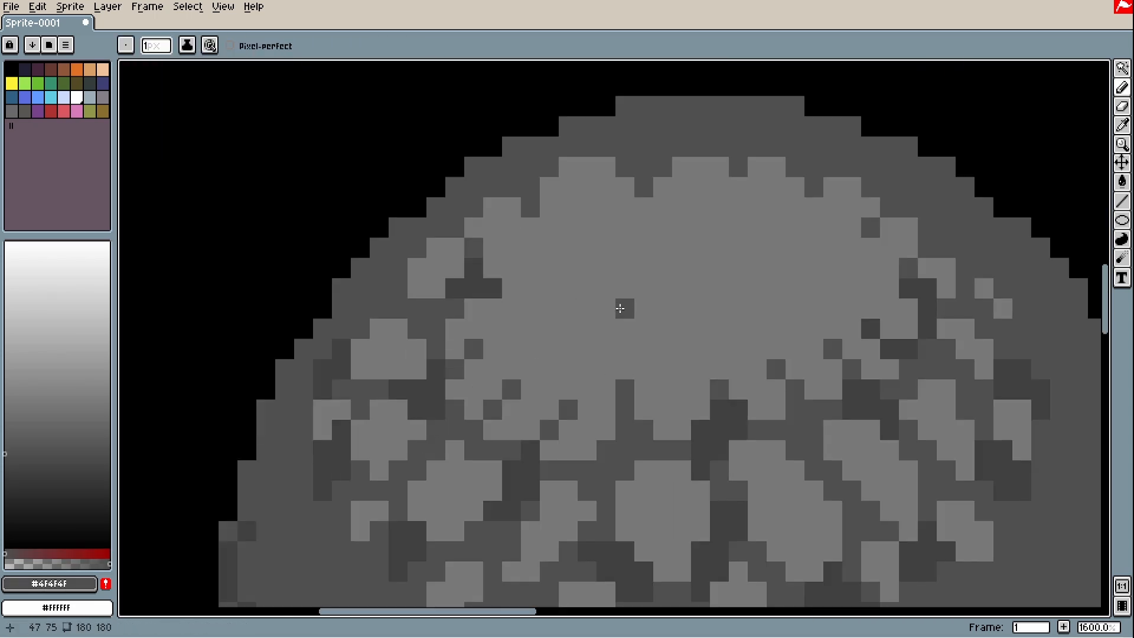
left_click(549, 248)
left_click(605, 279, "shift")
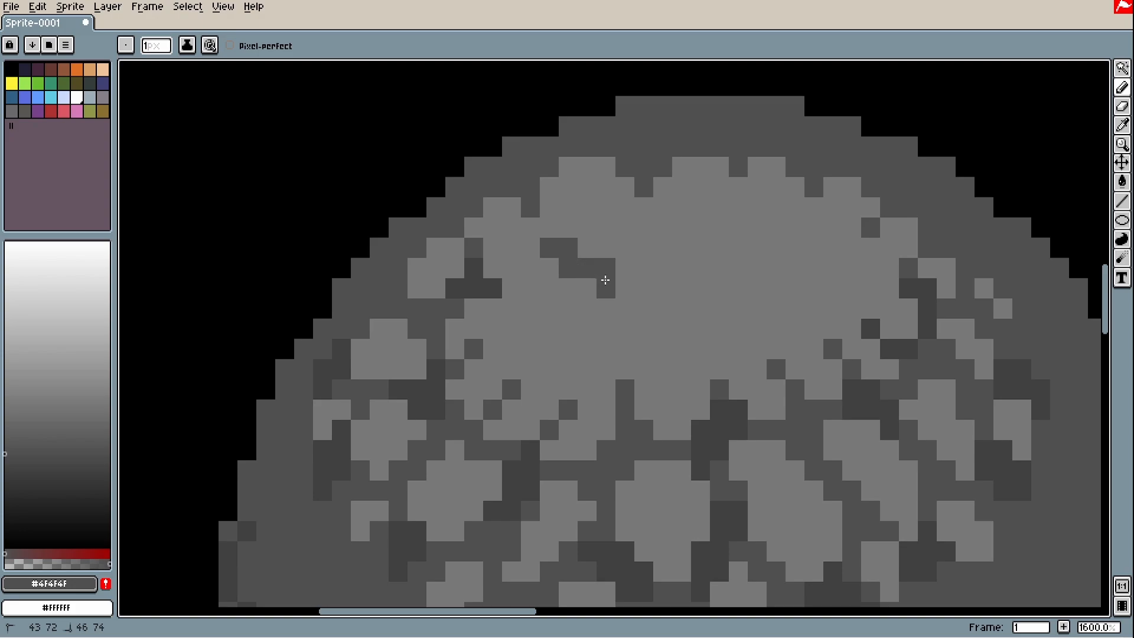
scroll(608, 280, "up", 2)
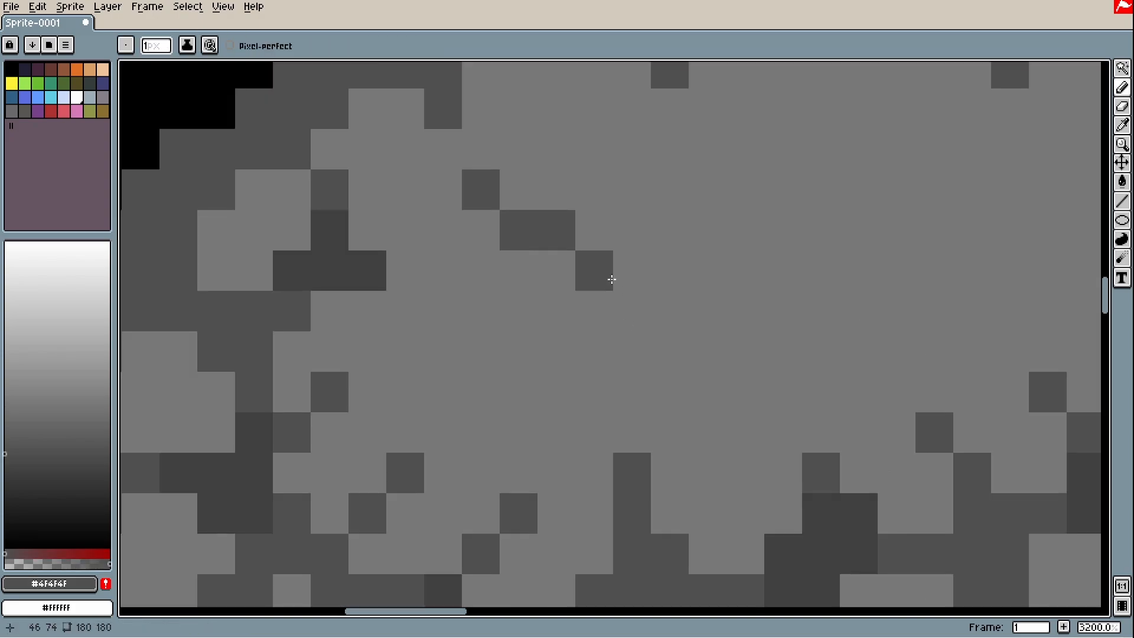
scroll(611, 279, "down", 1)
left_click_drag(618, 331, 618, 270)
left_click(579, 320, "alt")
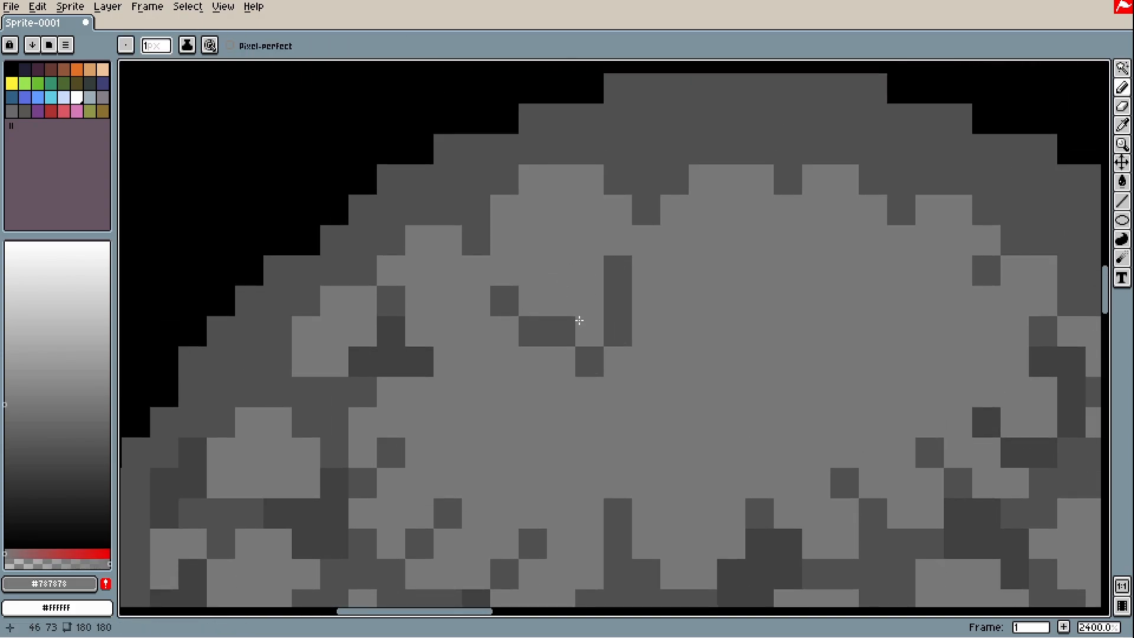
scroll(692, 340, "down", 2)
left_click_drag(641, 350, 658, 304)
Add a #4f4f4f fleck toward the right inside the highlight and a short vertical one near its lower left
left_click(626, 335, "alt")
mouse_move(749, 345)
left_mouse_down()
mouse_move(763, 358)
mouse_move(750, 374)
left_mouse_up()
scroll(783, 388, "down", 2)
scroll(765, 395, "up", 2)
left_click_drag(612, 412, 616, 391)
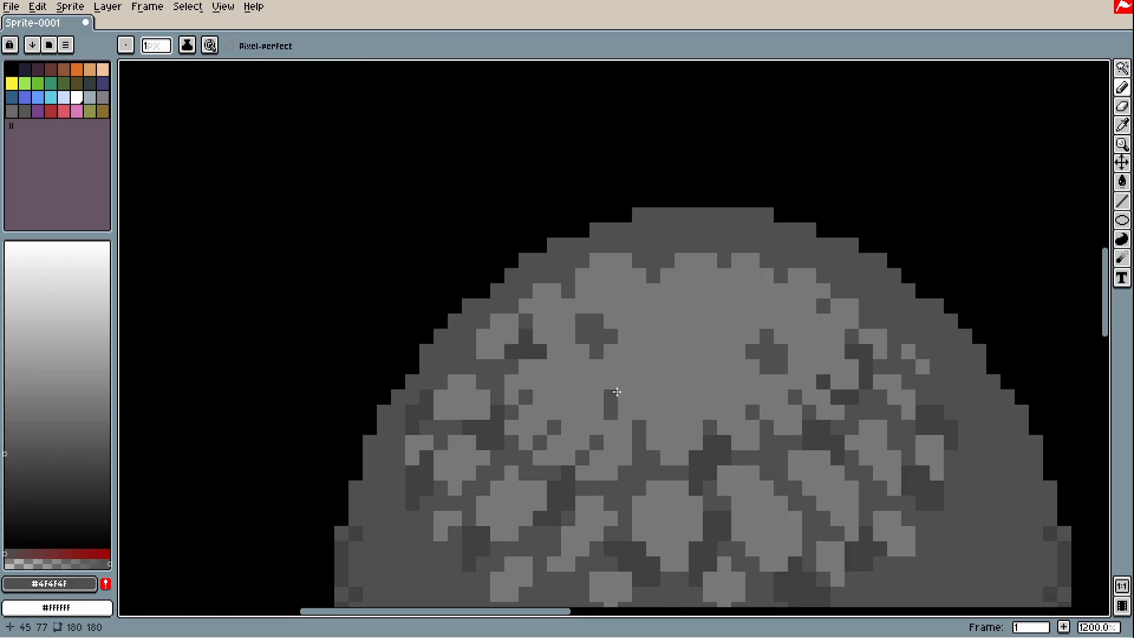
Add a short #4f4f4f streak at the highlight's upper rim, undo the last stroke and sample #787878 from the highlight
scroll(703, 422, "down", 5)
scroll(702, 427, "up", 6)
left_click_drag(717, 167, 735, 188)
scroll(761, 180, "down", 1)
scroll(810, 304, "down", 6)
key("ctrl+z")
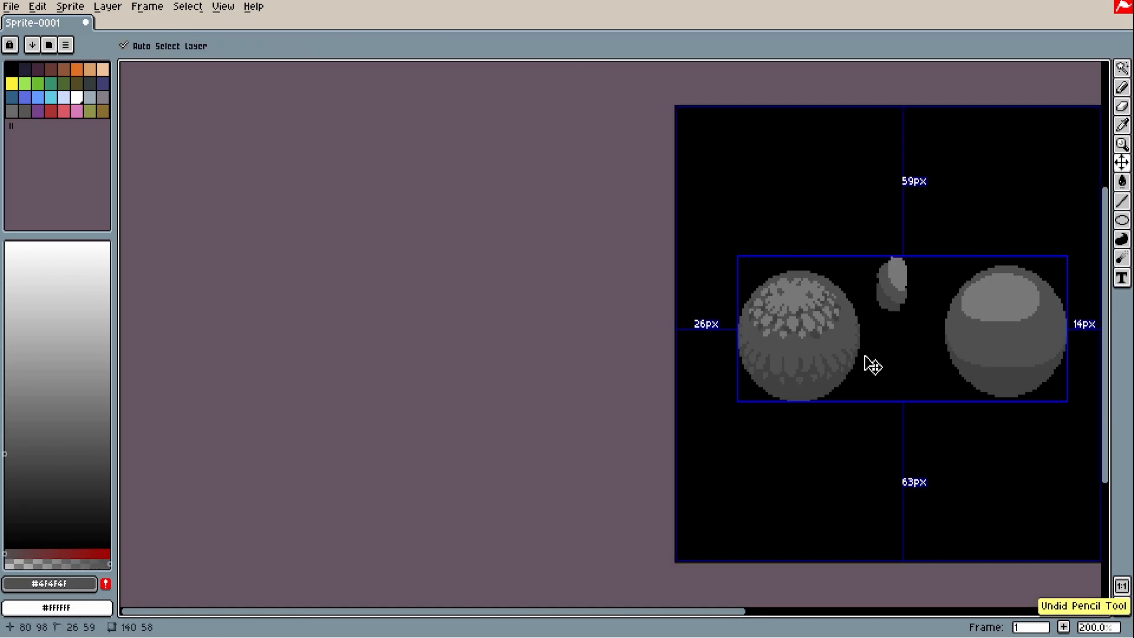
scroll(834, 331, "up", 4)
left_click(741, 241, "alt")
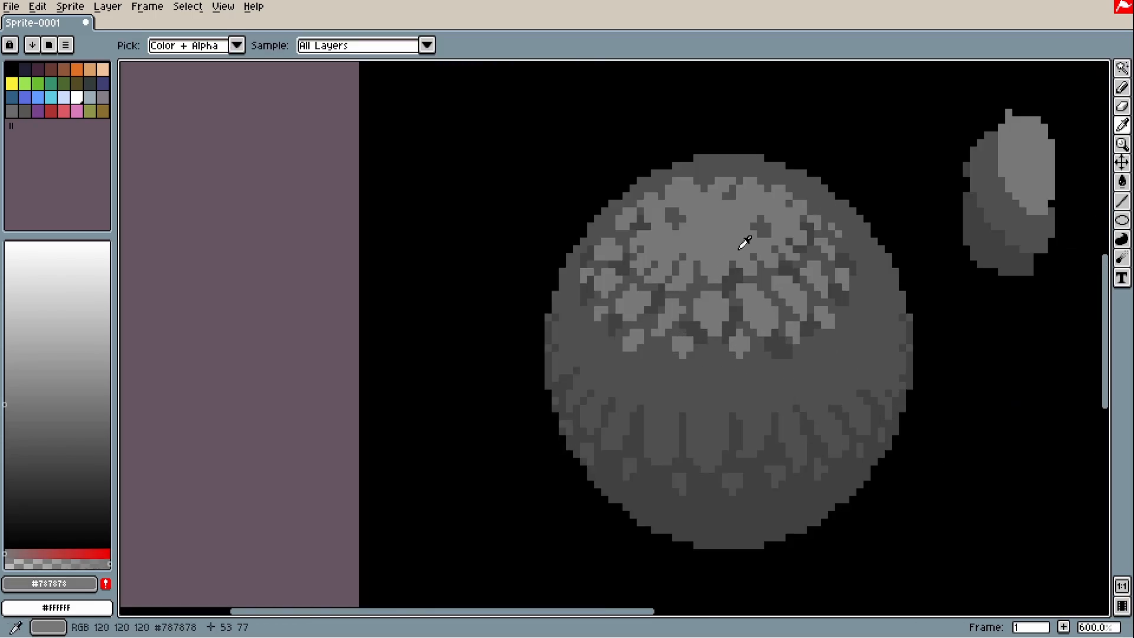
mouse_move(547, 307)
left_mouse_down()
mouse_move(808, 370)
mouse_move(892, 343)
mouse_move(909, 317)
left_mouse_up()
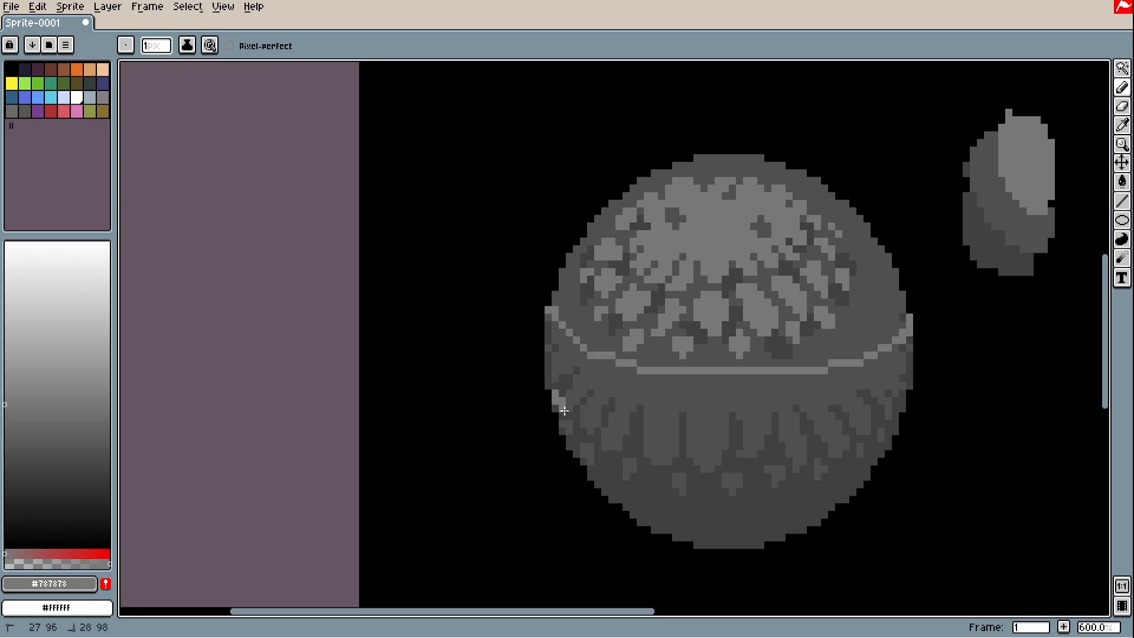
mouse_move(565, 410)
left_mouse_down()
mouse_move(700, 459)
mouse_move(841, 435)
mouse_move(902, 400)
left_mouse_up()
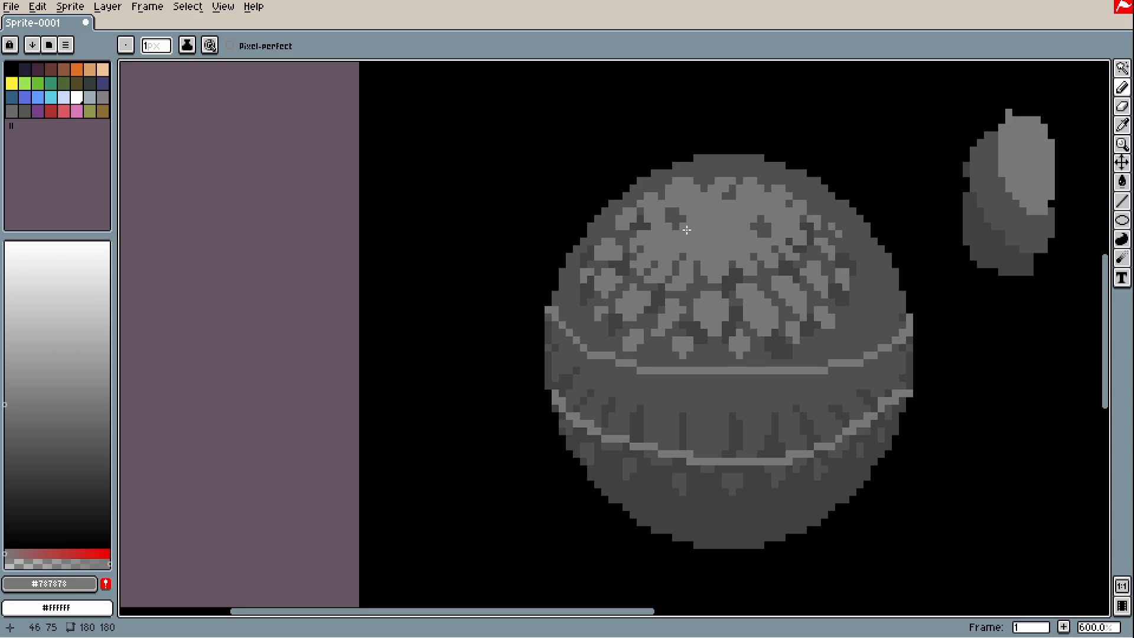
key("ctrl+z")
key("ctrl+z")
Paint #787878 streaks between the shadow streaks from the centre to the sphere's left edge, undoing misplaced strokes
mouse_move(700, 426)
left_mouse_down()
mouse_move(750, 405)
mouse_move(731, 375)
left_mouse_up()
scroll(719, 441, "up", 2)
key("ctrl+z")
scroll(675, 389, "down", 2)
scroll(562, 458, "up", 5)
scroll(561, 458, "down", 3)
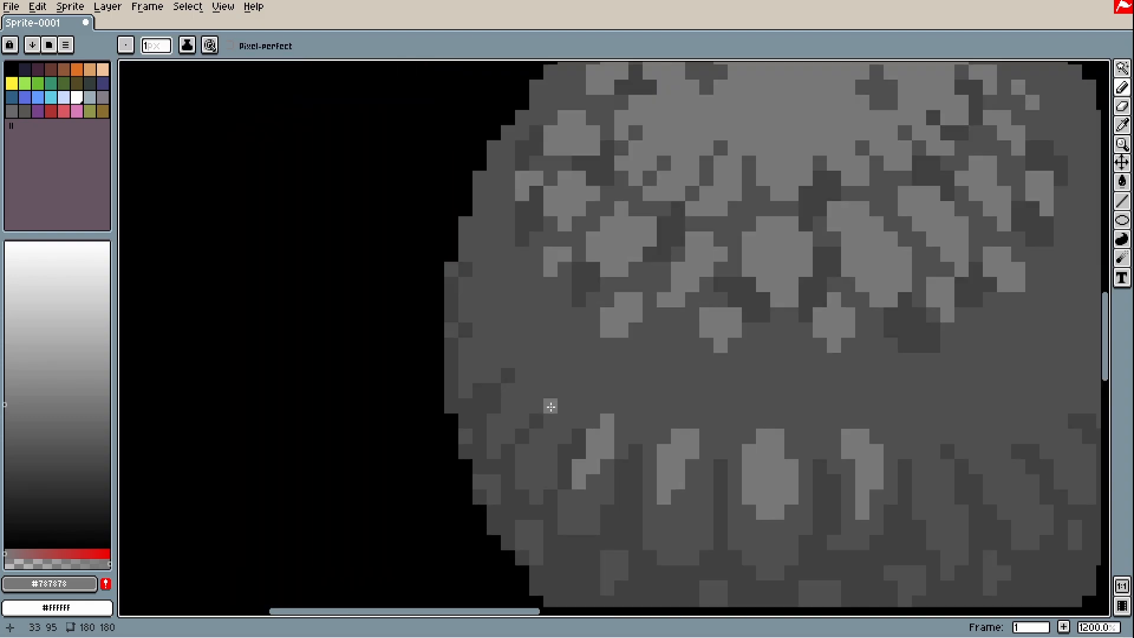
scroll(552, 407, "up", 2)
scroll(555, 412, "down", 4)
key("ctrl+z")
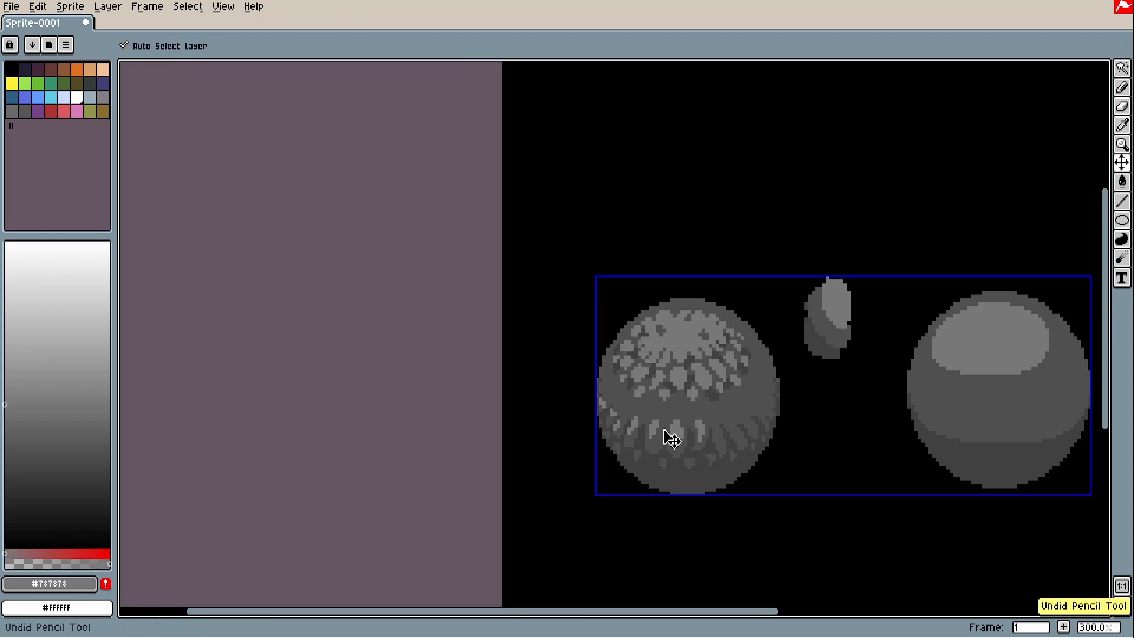
Continue the row of slanted #787878 streaks between the shadow streaks toward the sphere's right side
scroll(661, 383, "up", 2)
left_click_drag(933, 462, 679, 456)
left_click_drag(715, 487, 746, 539)
scroll(667, 413, "down", 2)
scroll(727, 462, "up", 2)
left_click_drag(702, 430, 726, 467)
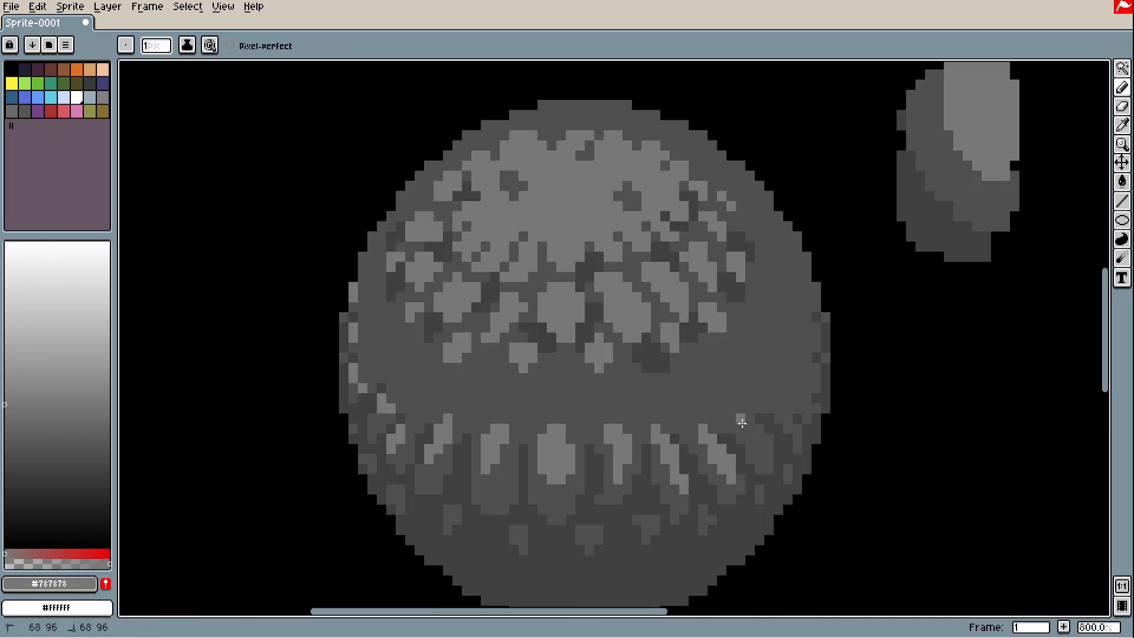
scroll(797, 451, "up", 2)
mouse_move(741, 420)
left_mouse_down()
mouse_move(769, 460)
mouse_move(819, 494)
left_mouse_up()
Add small #787878 flecks up the sphere's right edge, sampling neighbouring greys to clean up their shapes
left_click(785, 473, "alt")
left_click(791, 453, "alt")
left_click_drag(855, 454, 822, 431)
scroll(850, 425, "up", 1)
left_click_drag(855, 391, 855, 413)
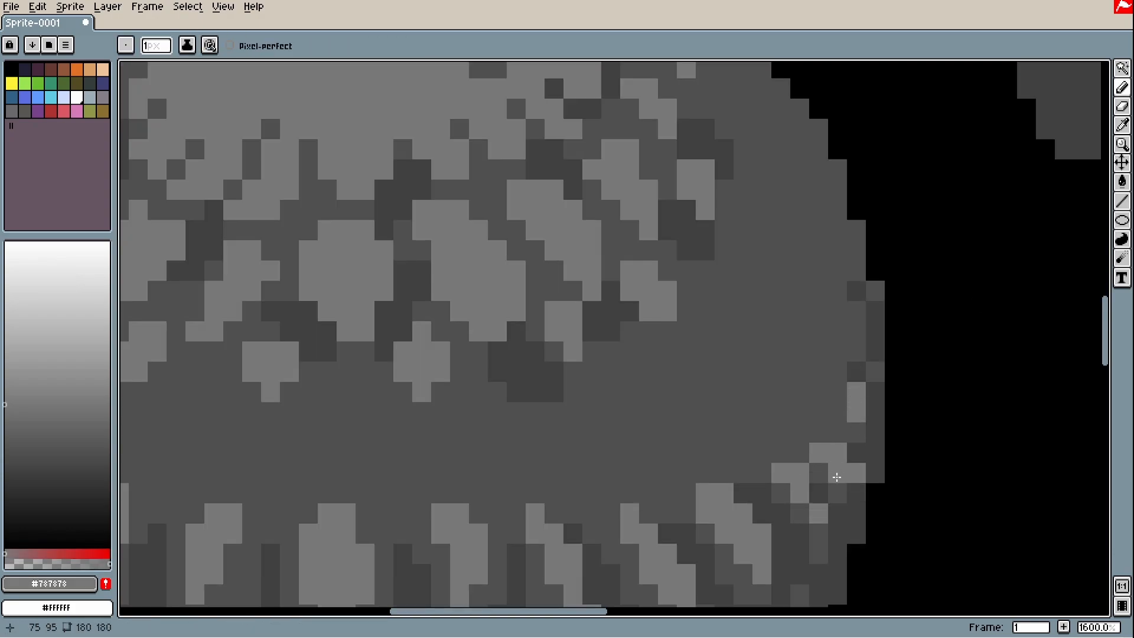
left_click(821, 473, "alt")
left_click(839, 468, "alt")
left_click(821, 477, "alt")
left_click_drag(839, 477, 853, 462)
left_click(855, 400, "alt")
left_click_drag(835, 440, 857, 407)
Sample #4f4f4f and add a few small flecks at the centre of the sphere's highlight
scroll(811, 363, "down", 5)
left_click(745, 387, "alt")
left_click_drag(672, 384, 698, 418)
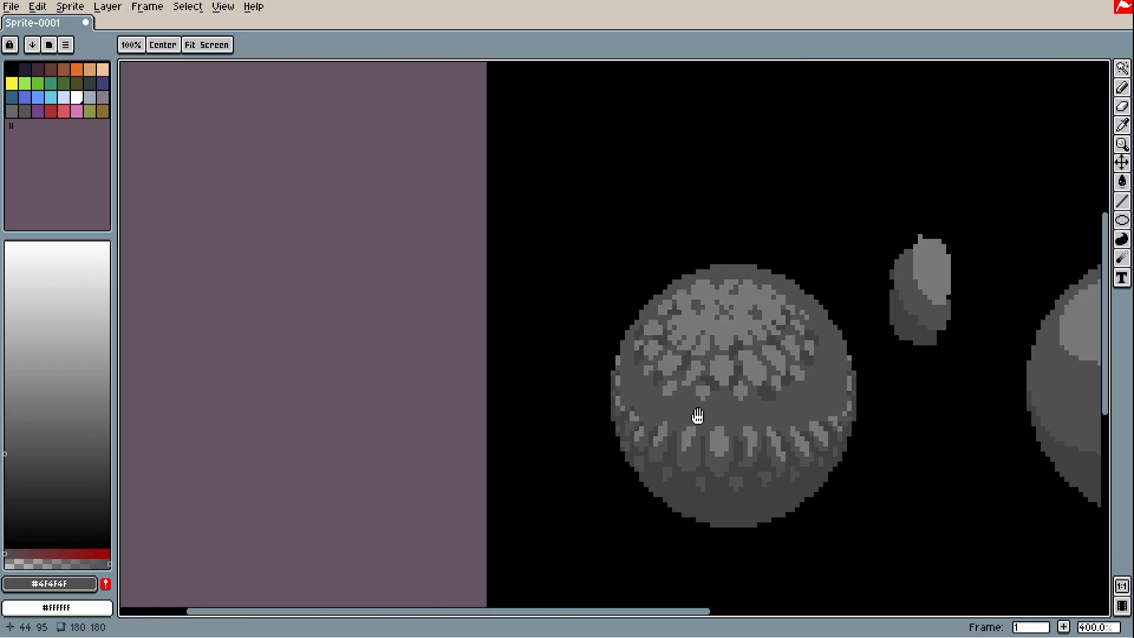
scroll(699, 418, "up", 1)
scroll(699, 418, "up", 1)
scroll(720, 431, "up", 1)
left_click(736, 441, "alt")
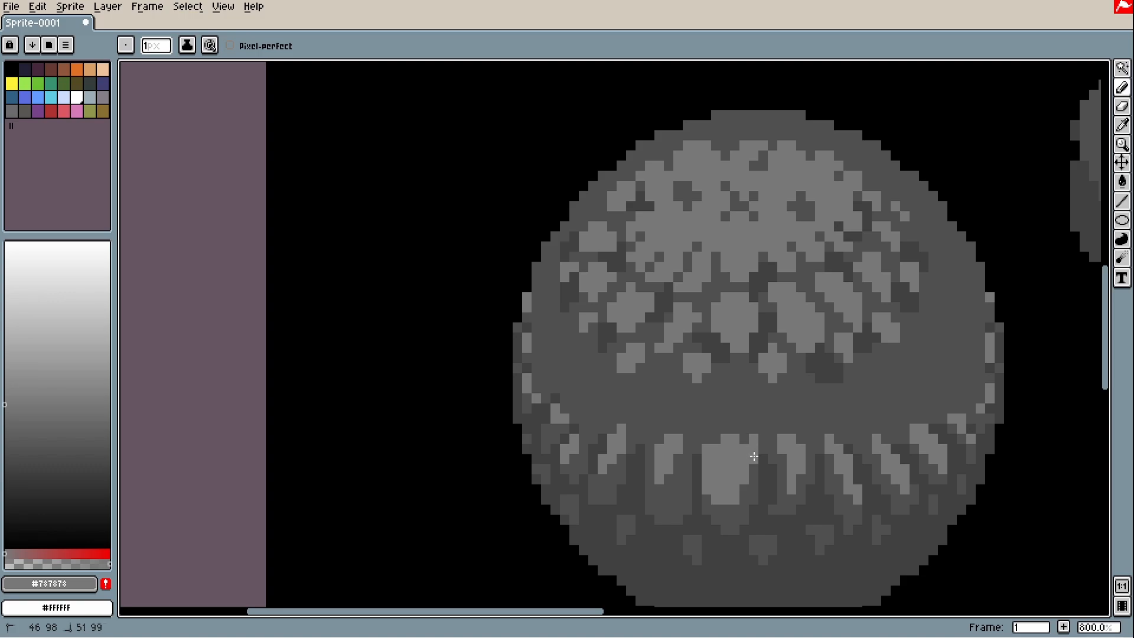
left_click_drag(739, 488, 730, 497)
key("ctrl+z")
mouse_move(706, 449)
left_mouse_down()
mouse_move(706, 477)
mouse_move(748, 477)
left_mouse_up()
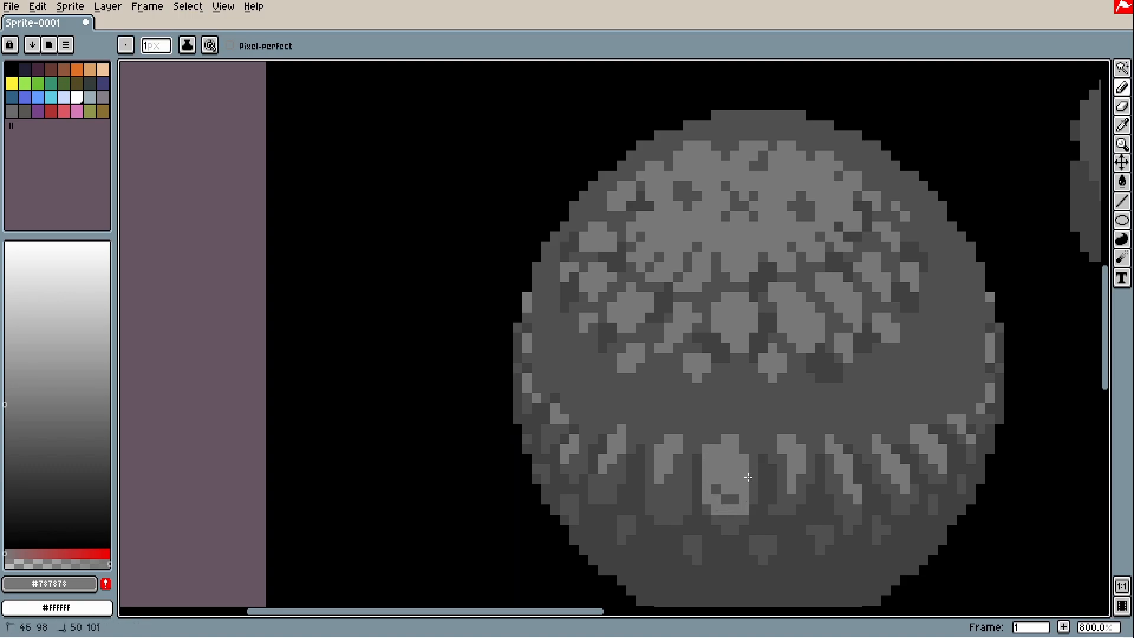
key("ctrl+z")
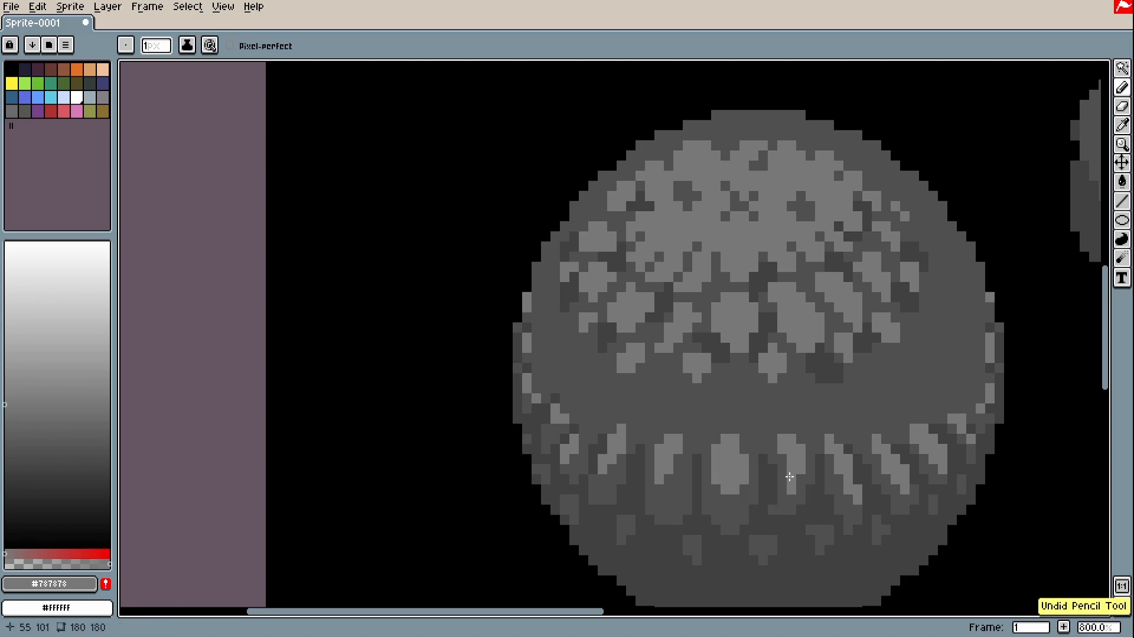
Draw a small tilted oval above the left sphere, shaded in #404040 and #4f4f4f with a thin #787878 rim
scroll(767, 488, "down", 3)
scroll(738, 514, "up", 1)
left_click(703, 542, "alt")
left_click_drag(824, 281, 758, 354)
mouse_move(734, 171)
left_mouse_down()
mouse_move(810, 215)
mouse_move(752, 159)
left_mouse_up()
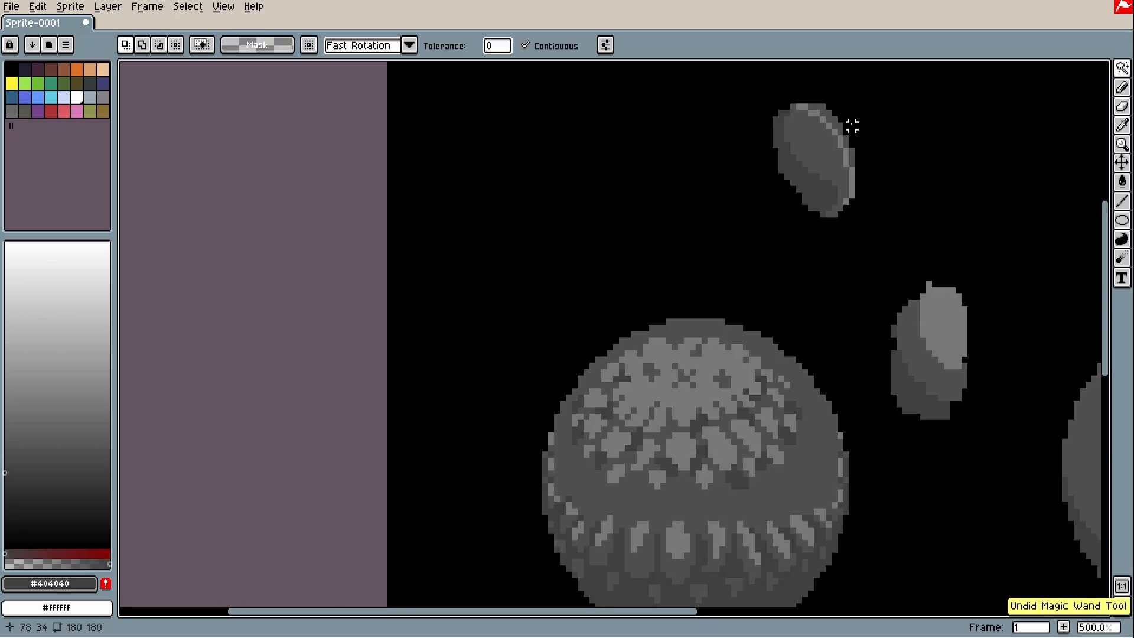
left_click_drag(852, 124, 837, 171)
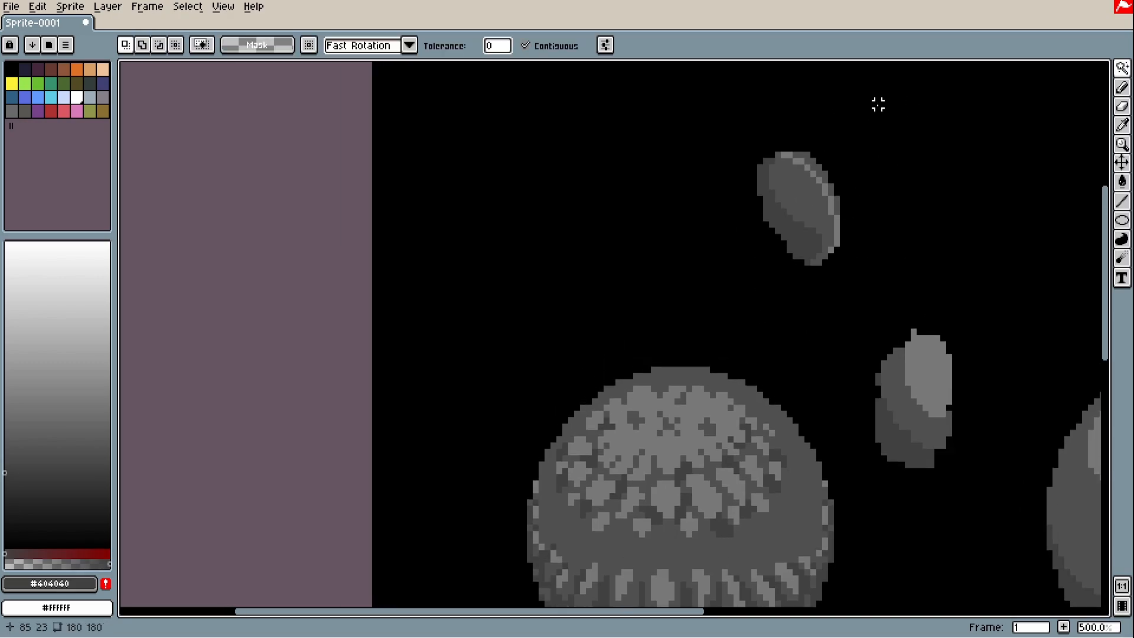
left_click_drag(835, 119, 803, 210)
key("b")
mouse_move(937, 171)
left_mouse_down()
mouse_move(833, 263)
mouse_move(834, 290)
left_mouse_up()
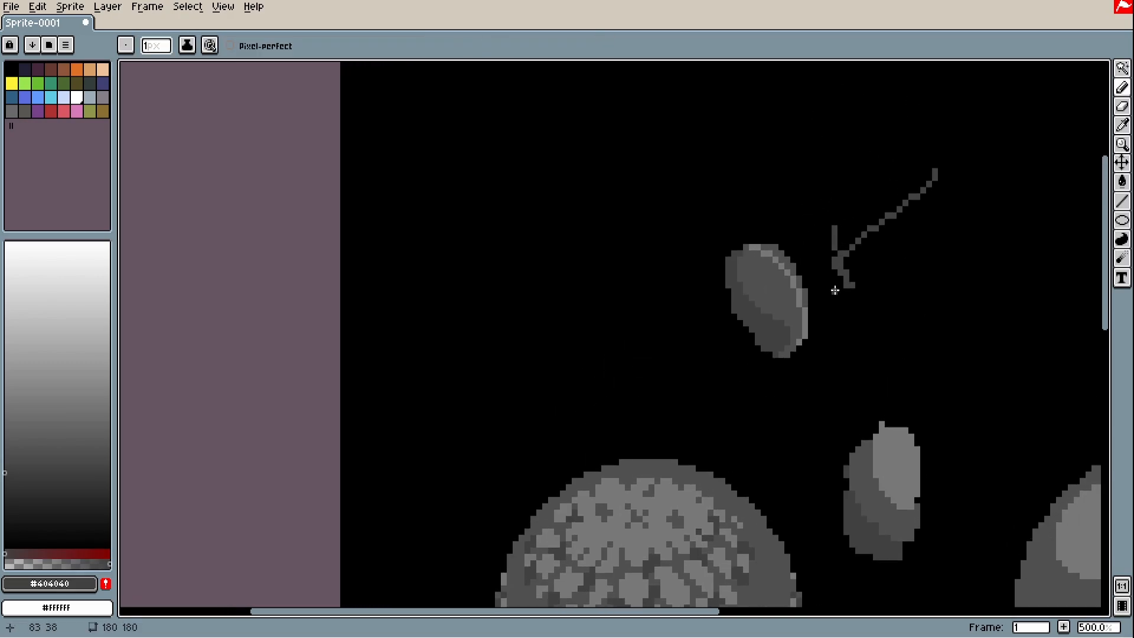
key("ctrl+z")
key("ctrl+z")
Sample #787878 from the tilted oval's rim, then select its #404040 shadow area with the Magic Wand and delete it
scroll(743, 283, "up", 2)
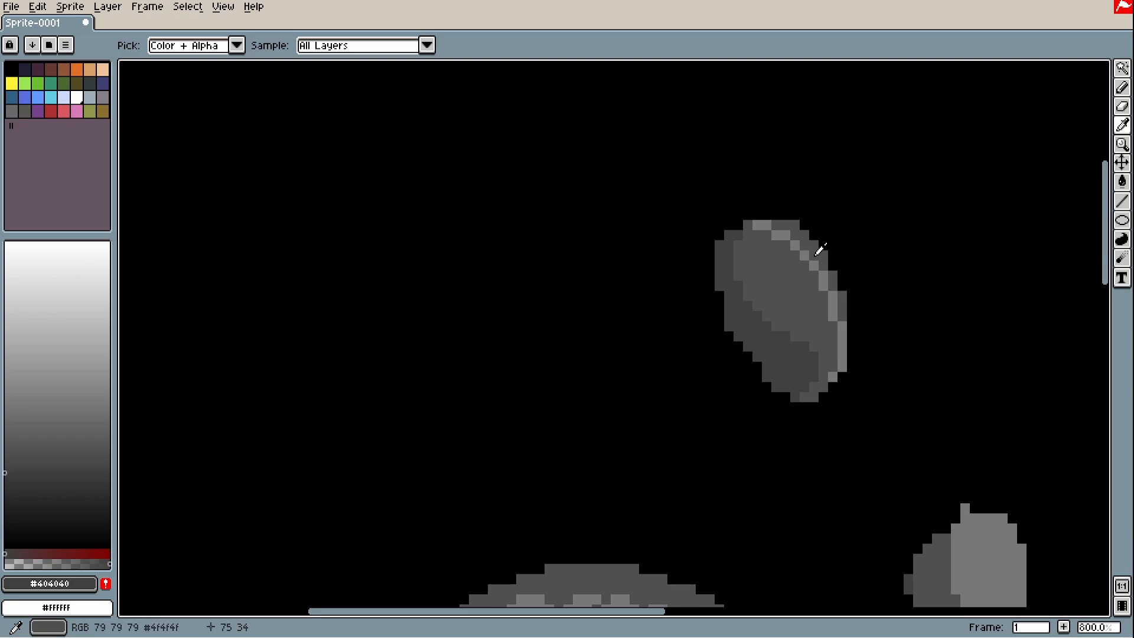
left_click(832, 295)
key("w")
left_click(756, 337)
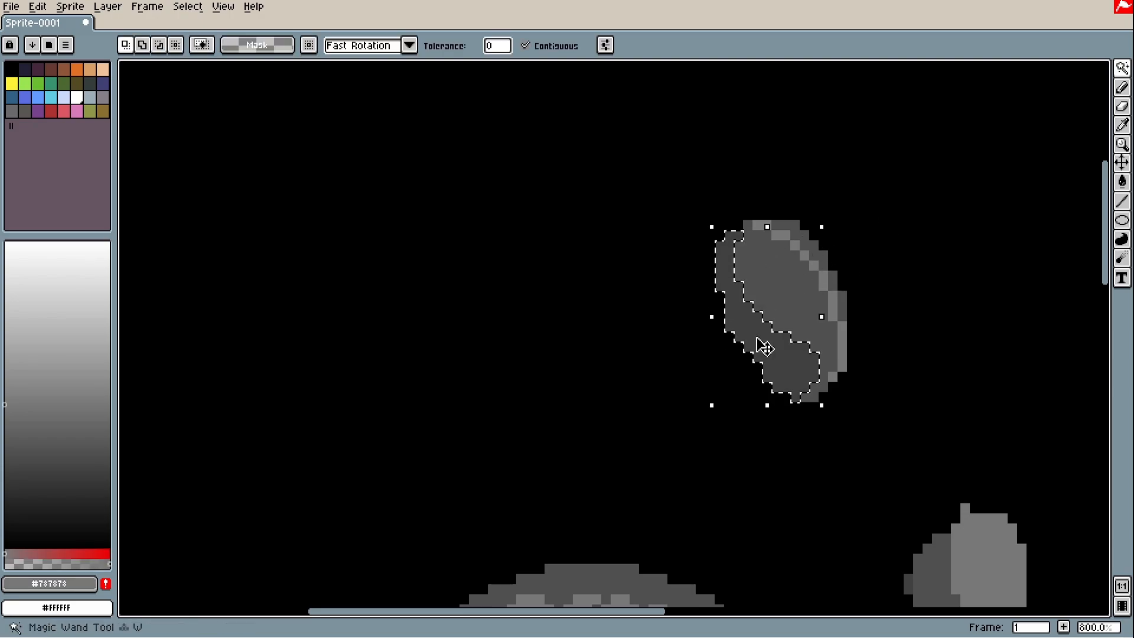
key("Delete")
scroll(804, 366, "down", 3)
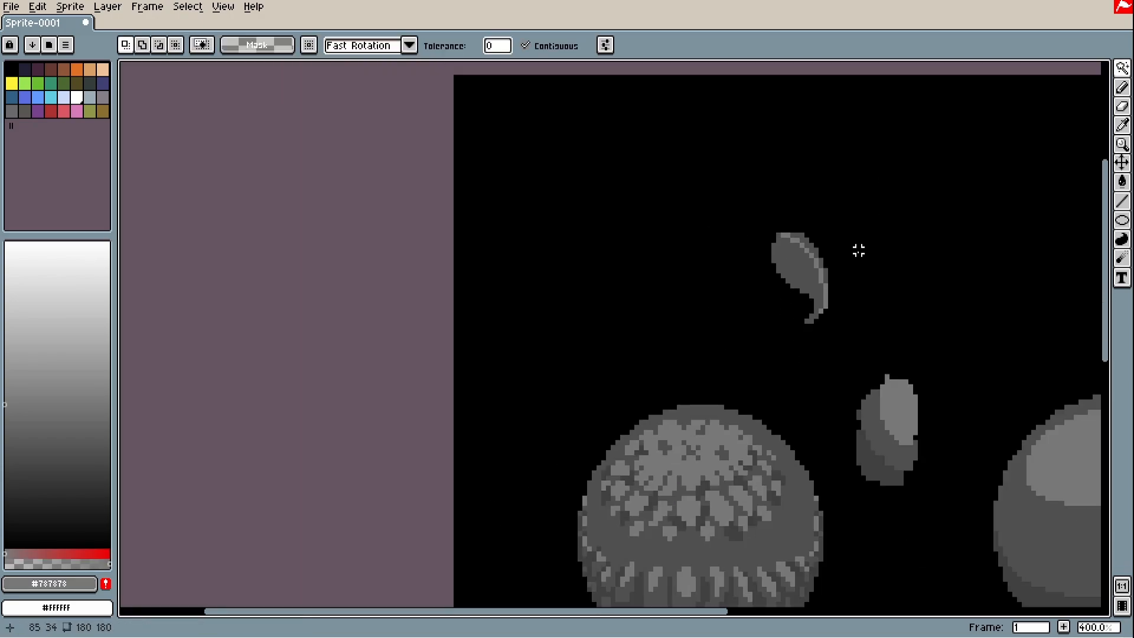
Sample #404040 and pencil a dark curved band across the left sphere's middle, between the highlight flecks and the lower streaks
left_click_drag(788, 381, 786, 238)
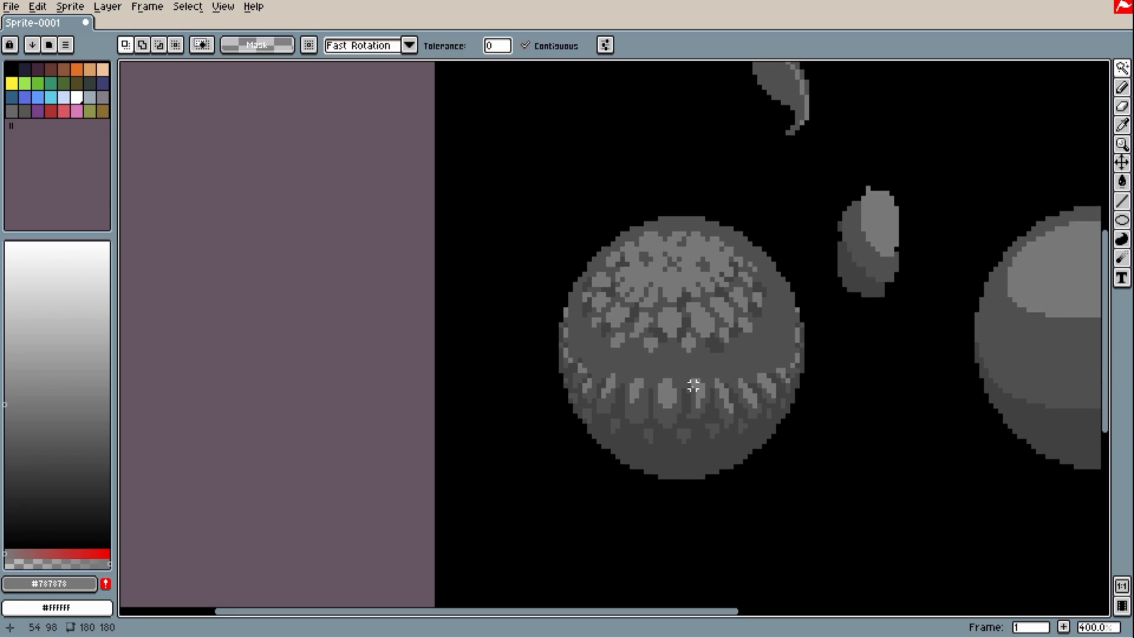
scroll(693, 385, "up", 2)
left_click(713, 413, "alt")
key("b")
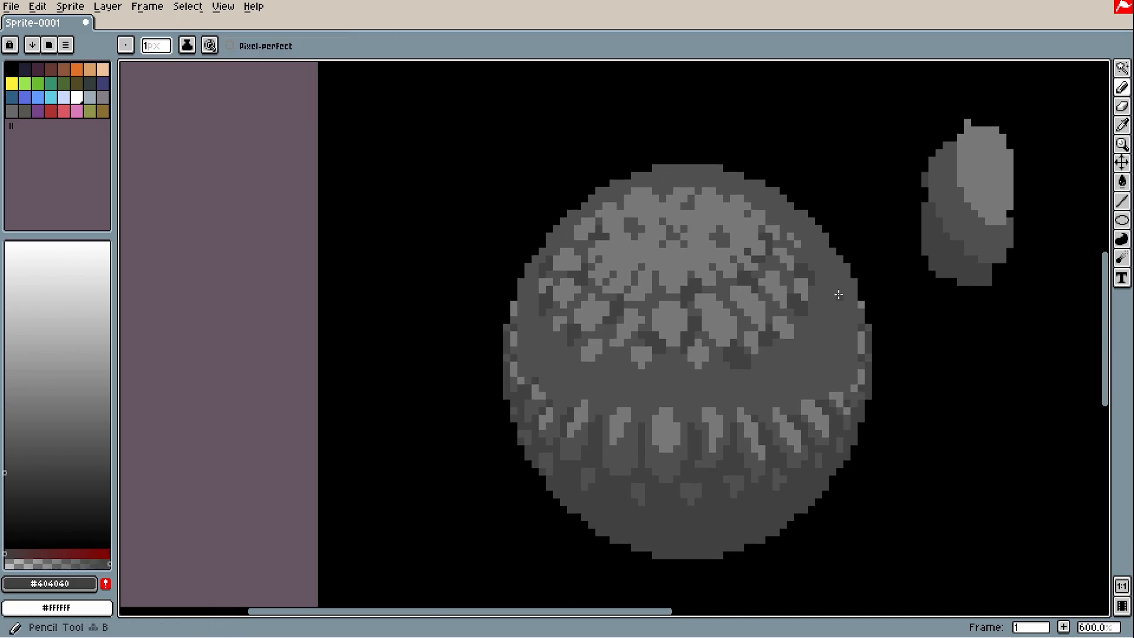
scroll(821, 396, "down", 2)
scroll(718, 335, "up", 2)
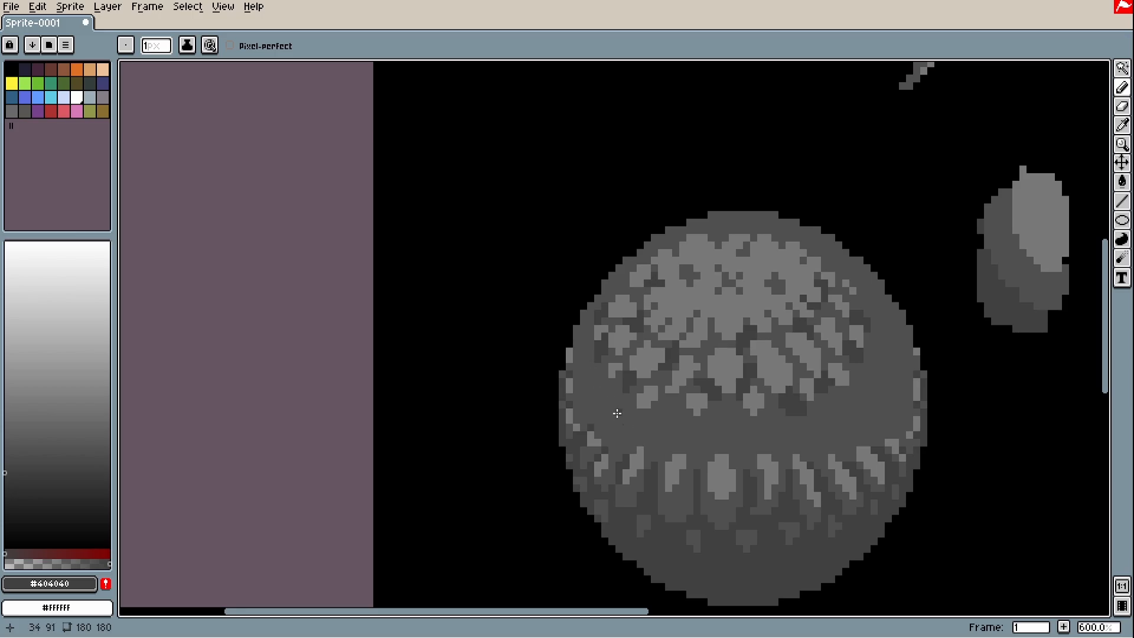
mouse_move(617, 413)
left_mouse_down()
mouse_move(888, 347)
mouse_move(724, 441)
left_mouse_up()
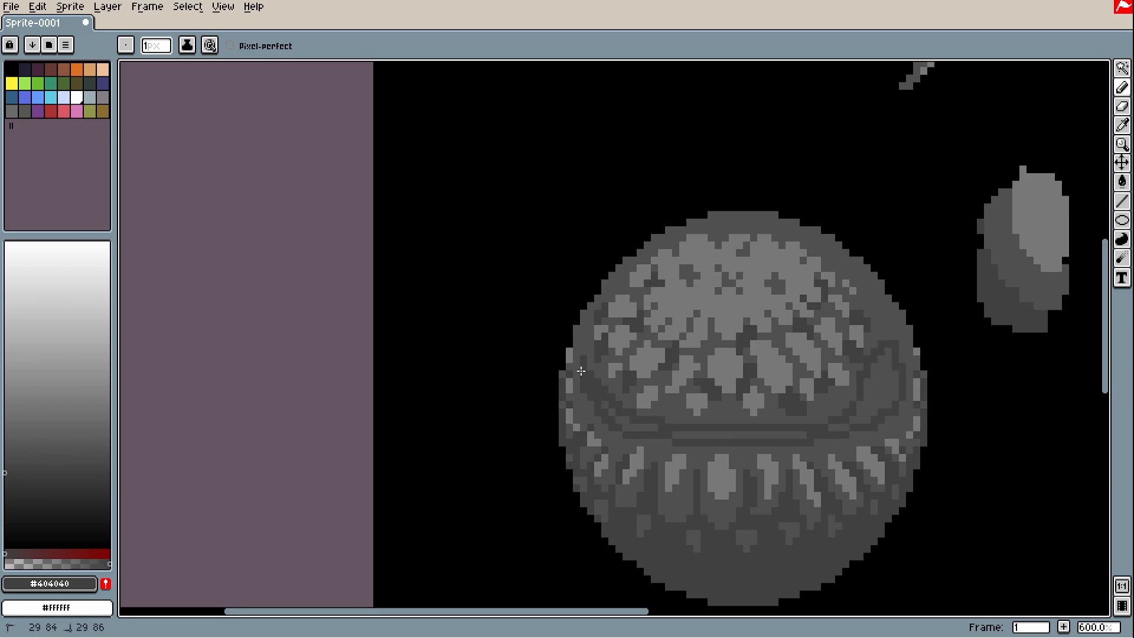
Break up the upper edge of the dark band with #4f4f4f marks that taper downward, working across to the sphere's left side
scroll(867, 369, "up", 3)
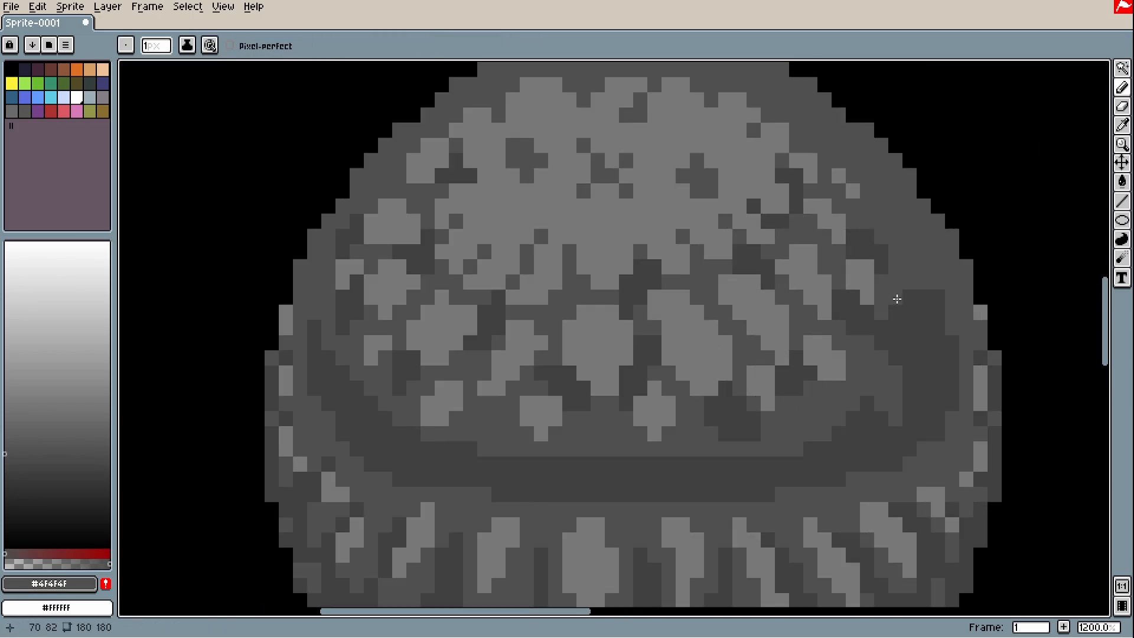
left_click_drag(848, 448, 838, 386)
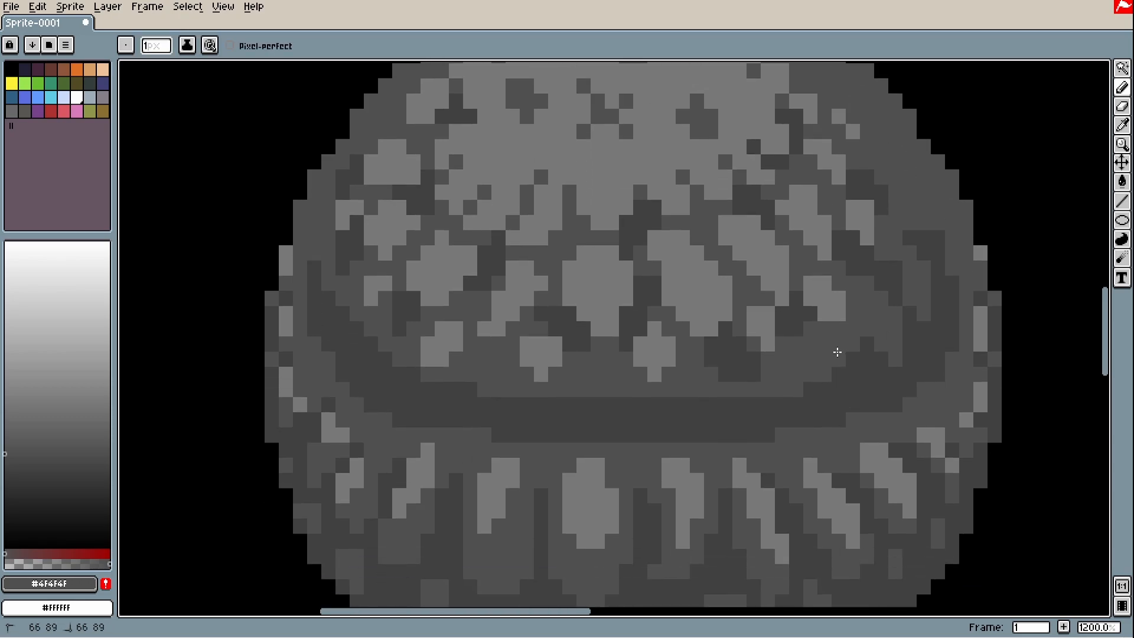
left_click_drag(713, 405, 570, 406)
mouse_move(498, 418)
left_mouse_down()
mouse_move(484, 405)
mouse_move(413, 405)
left_mouse_up()
scroll(343, 329, "up", 1)
scroll(260, 248, "up", 1)
mouse_move(380, 353)
left_mouse_down()
mouse_move(361, 393)
mouse_move(311, 331)
mouse_move(272, 244)
left_mouse_up()
scroll(344, 352, "up", 1)
scroll(272, 243, "down", 3)
Sample #404040 and add dark streaks up the sphere's right side to its upper-right edge
left_click(408, 316, "alt")
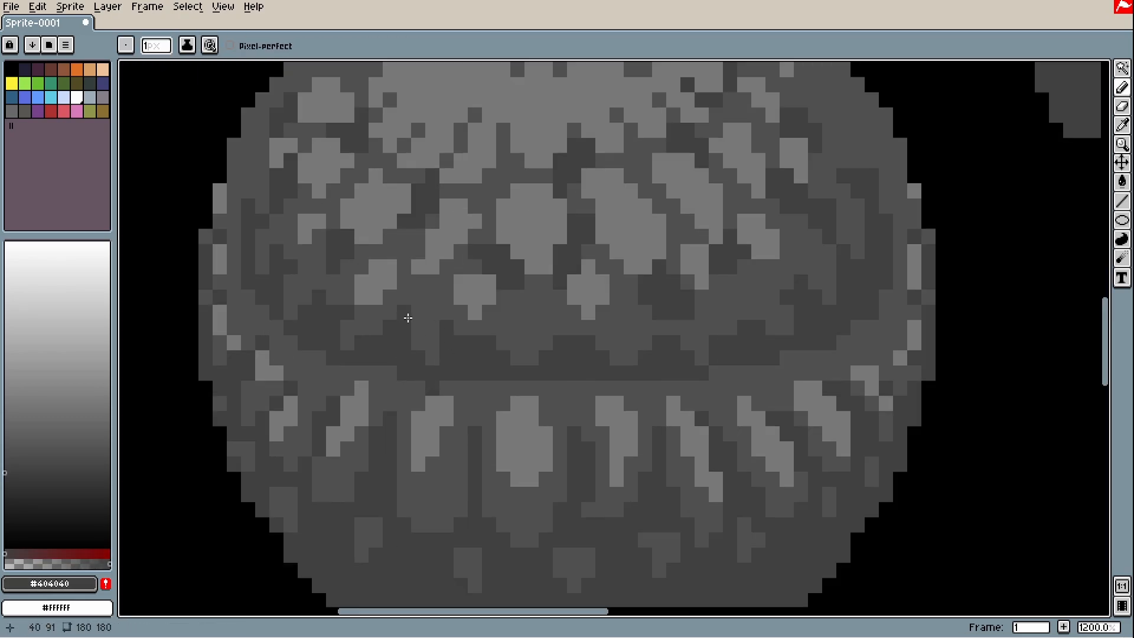
left_click_drag(737, 334, 719, 372)
left_click(755, 323)
scroll(803, 319, "down", 1)
scroll(843, 309, "down", 3)
scroll(846, 256, "up", 4)
left_click_drag(846, 422, 817, 339)
left_click_drag(769, 308, 648, 207)
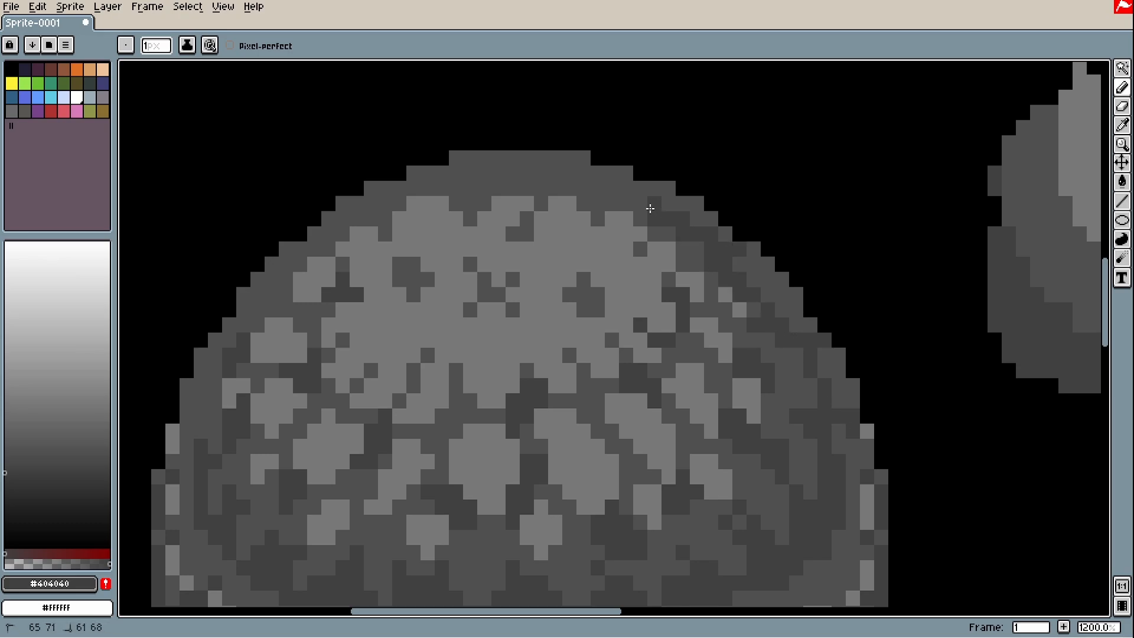
Extend the dark band in #404040 down between the lower streaks, from the sphere's centre to its left edge
scroll(674, 259, "down", 4)
scroll(632, 386, "up", 4)
left_click_drag(598, 374, 613, 404)
left_click_drag(528, 373, 512, 419)
left_click_drag(429, 388, 436, 358)
left_click_drag(358, 388, 372, 358)
left_click_drag(301, 328, 272, 282)
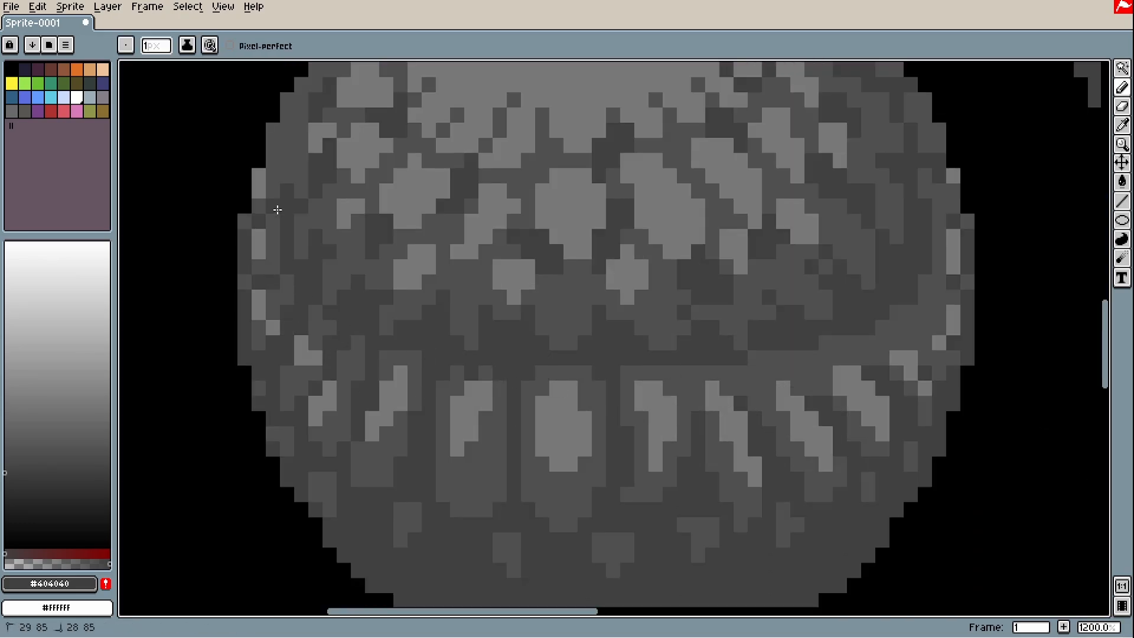
Extend the #404040 band down between the lower streaks on the sphere's right half
scroll(585, 264, "down", 2)
scroll(662, 306, "up", 2)
left_click_drag(677, 361, 662, 329)
left_click_drag(734, 344, 719, 314)
left_click_drag(790, 314, 776, 300)
scroll(826, 366, "down", 2)
scroll(777, 354, "up", 2)
scroll(590, 396, "up", 1)
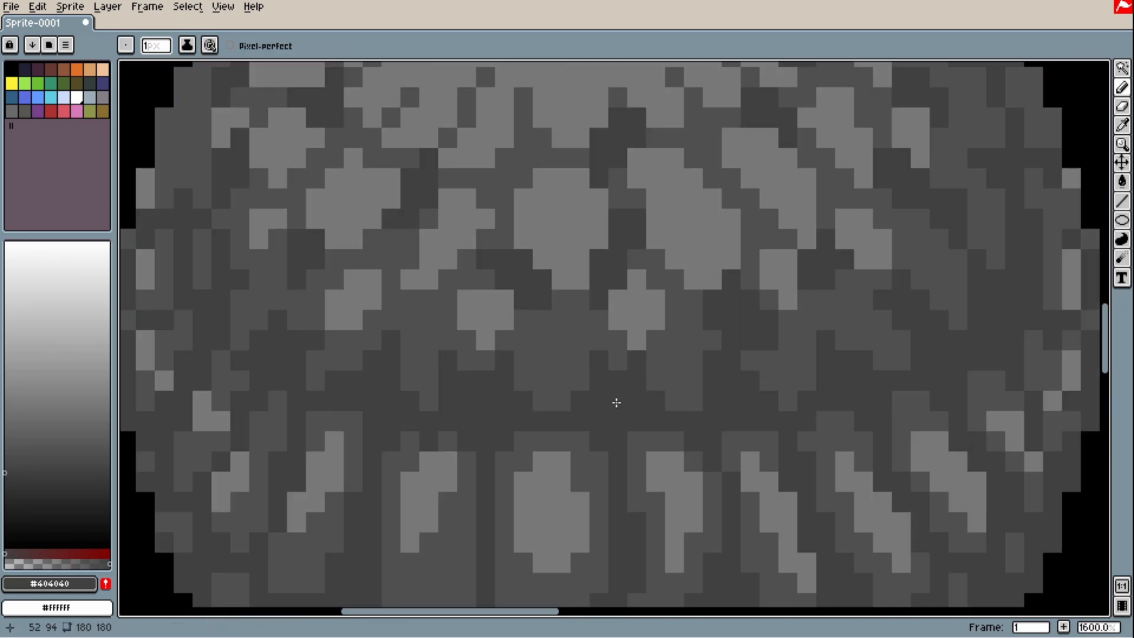
Add small #404040 flecks along the sphere's upper-left edge
left_click_drag(311, 319, 573, 349)
scroll(453, 201, "down", 5)
scroll(638, 149, "up", 4)
left_click_drag(717, 275, 744, 354)
left_click_drag(675, 296, 686, 261)
scroll(626, 181, "up", 1)
left_click_drag(626, 180, 737, 295)
scroll(431, 342, "down", 1)
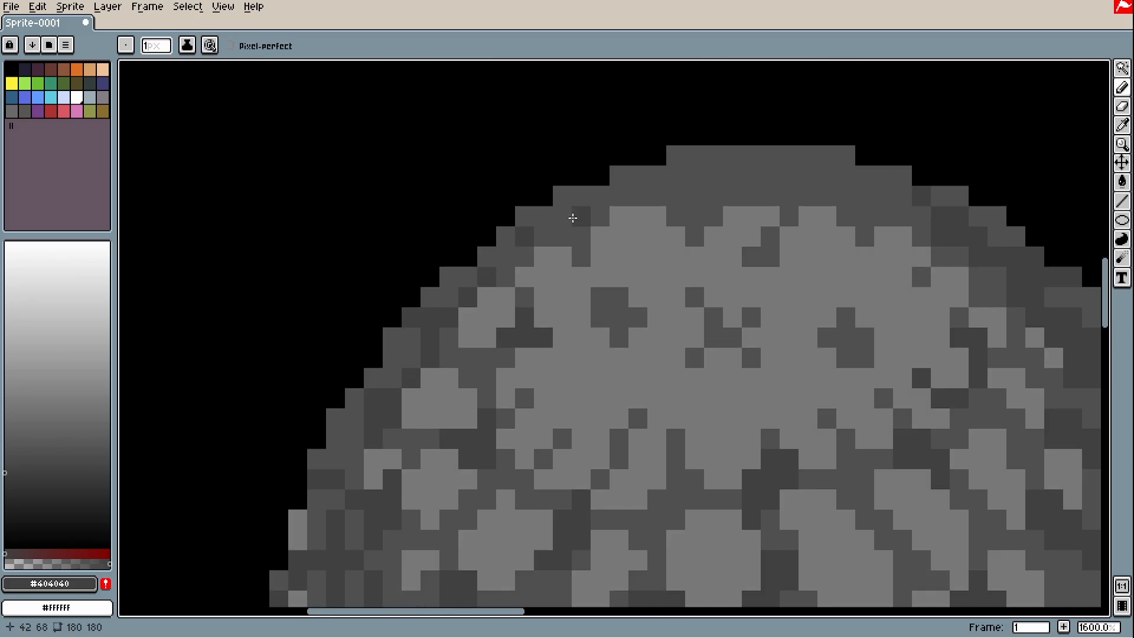
scroll(752, 223, "down", 1)
scroll(881, 373, "down", 3)
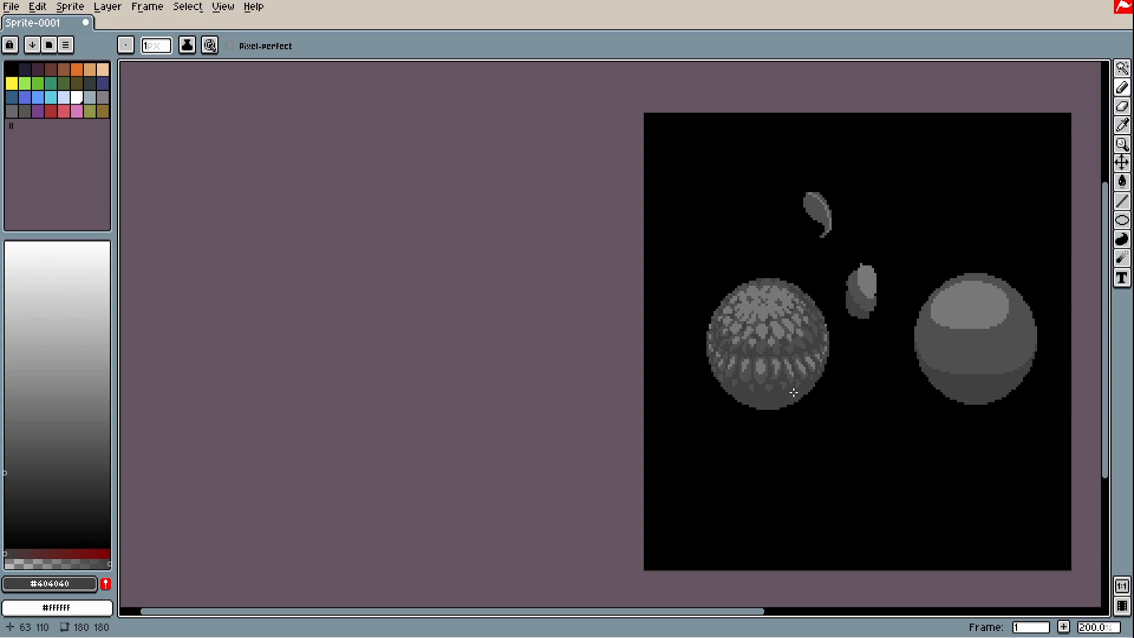
Turn #404040 into a dark blue of HSL 197, 55, 25 and place a swatch pixel left of the sphere
scroll(793, 392, "up", 3)
left_click(50, 584)
left_click(63, 477)
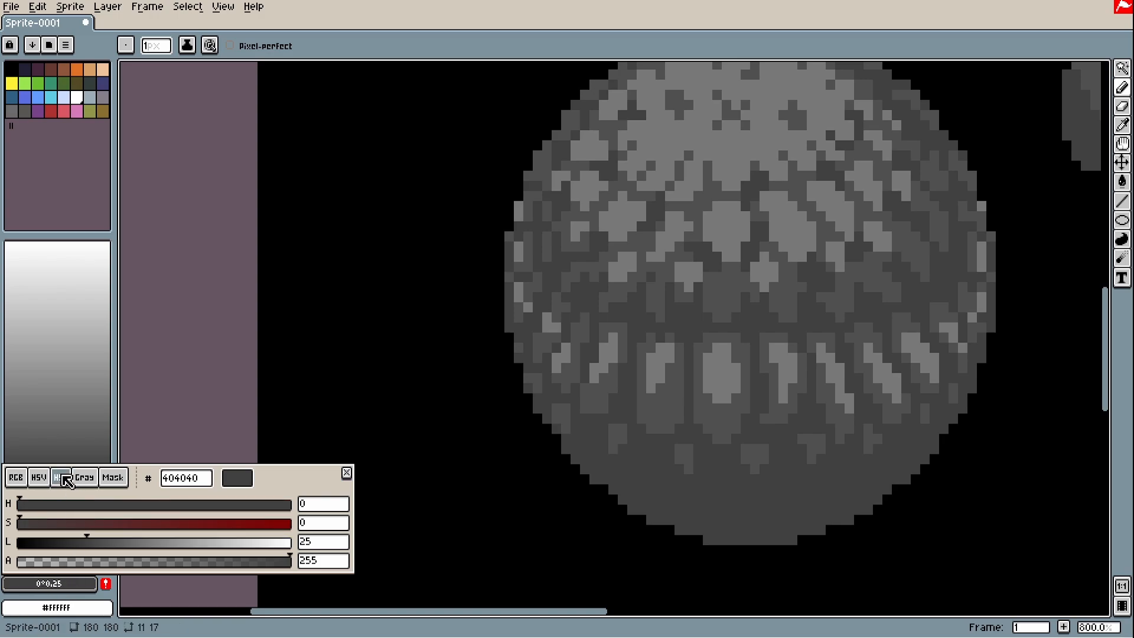
left_click_drag(116, 527, 162, 525)
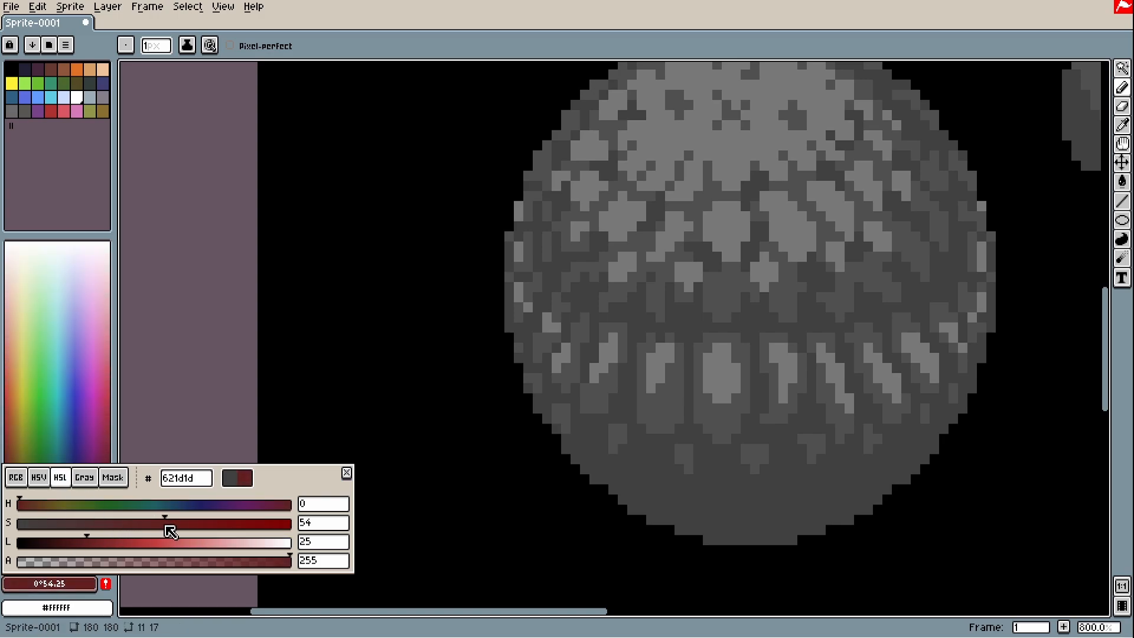
left_click(199, 505)
left_click_drag(195, 508, 177, 507)
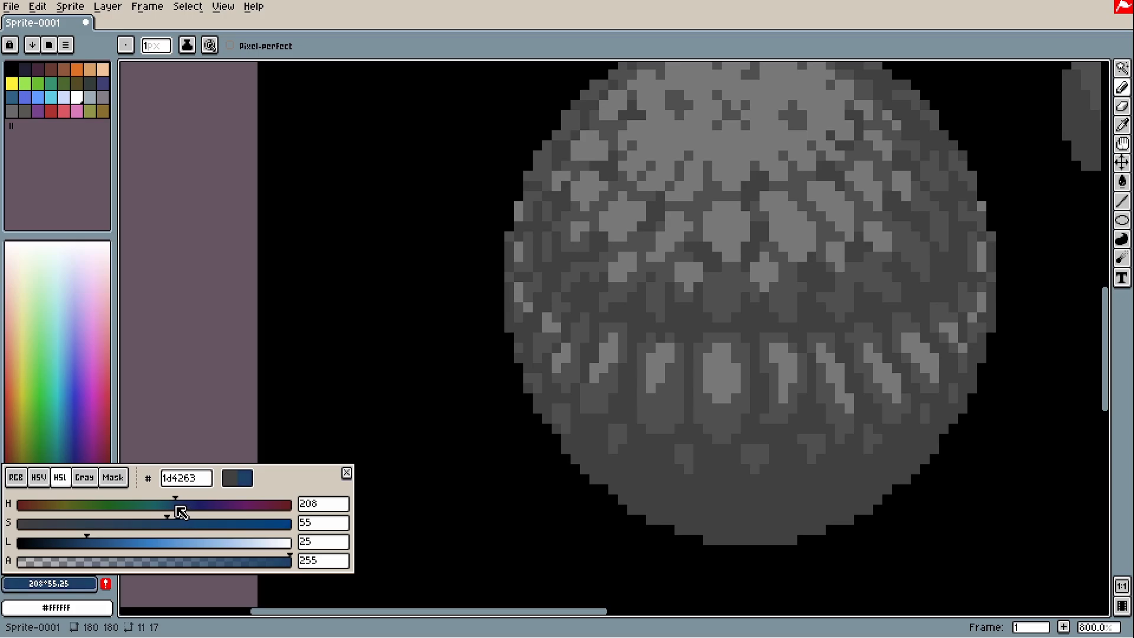
left_click(321, 370)
scroll(355, 427, "down", 4)
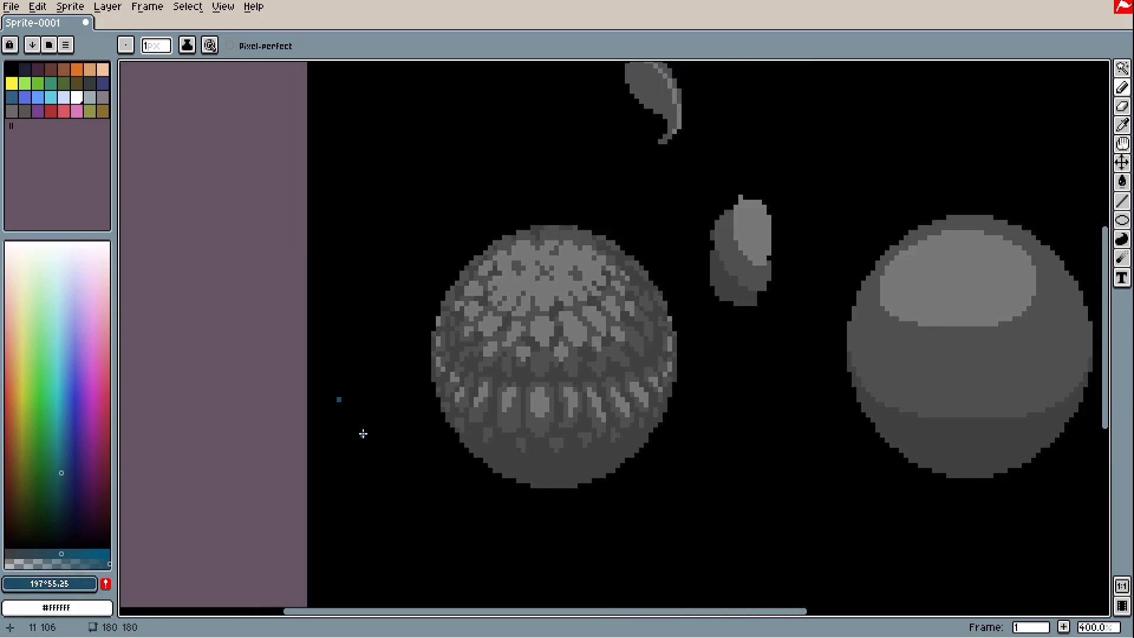
Lasso the left sphere, sample its #404040 shadow and replace that grey with the dark blue swatch colour
scroll(361, 343, "up", 1)
key("q")
mouse_move(423, 195)
left_mouse_down()
mouse_move(647, 592)
mouse_move(792, 303)
mouse_move(394, 237)
left_mouse_up()
scroll(529, 490, "up", 2)
left_click(543, 474, "alt")
key("shift+r")
left_click(880, 419)
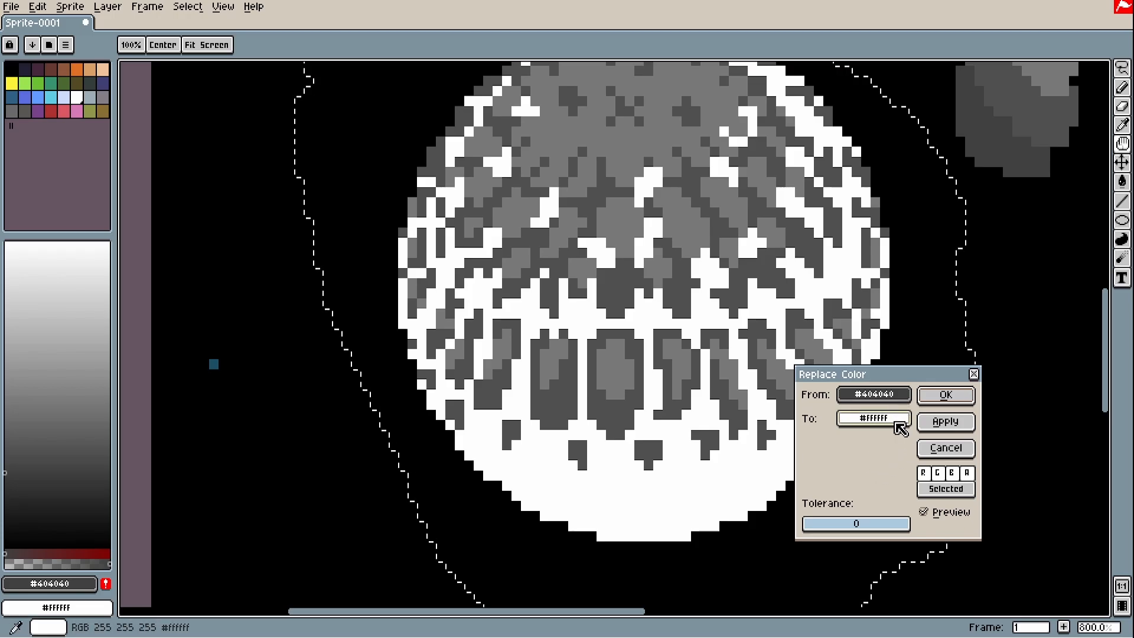
left_click(214, 364)
left_click(944, 394)
Sample #4f4f4f from the sphere and turn it into a green of HSL 145, 60, 31
scroll(888, 386, "down", 4)
scroll(826, 384, "up", 3)
left_click_drag(627, 391, 617, 370)
scroll(615, 370, "up", 3)
left_click_drag(458, 366, 715, 367)
left_click(915, 366, "alt")
left_click(49, 583)
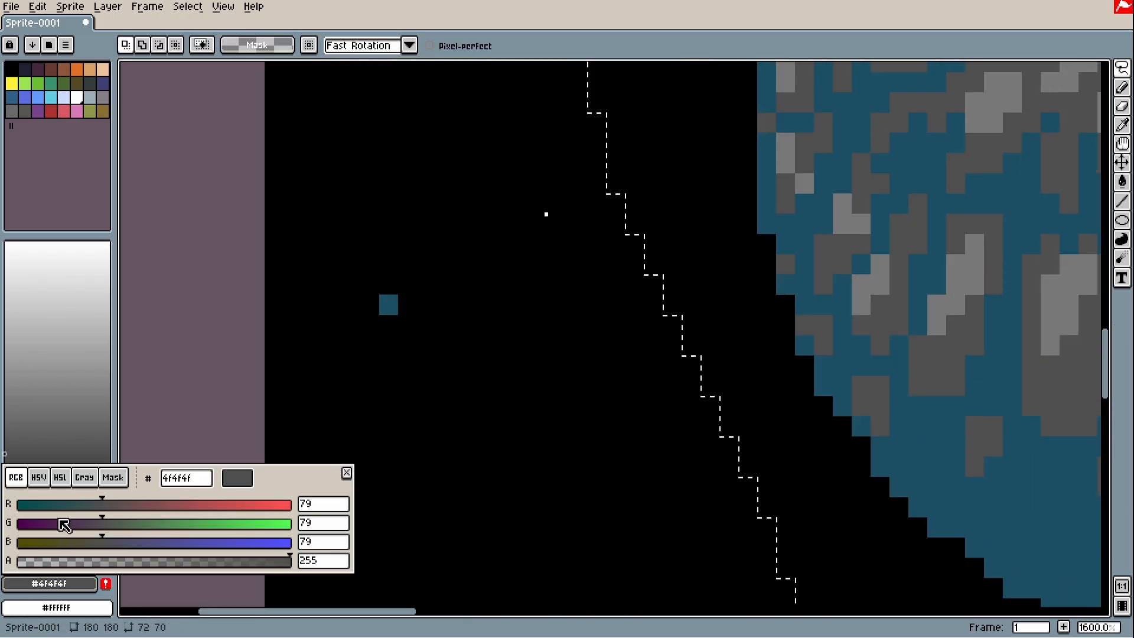
left_click(61, 477)
left_click_drag(199, 531, 182, 533)
mouse_move(122, 511)
left_mouse_down()
mouse_move(114, 506)
mouse_move(128, 507)
left_mouse_up()
Place a green swatch pixel beside the sphere and replace the selected sphere's #4f4f4f with that green
key("b")
scroll(499, 353, "up", 2)
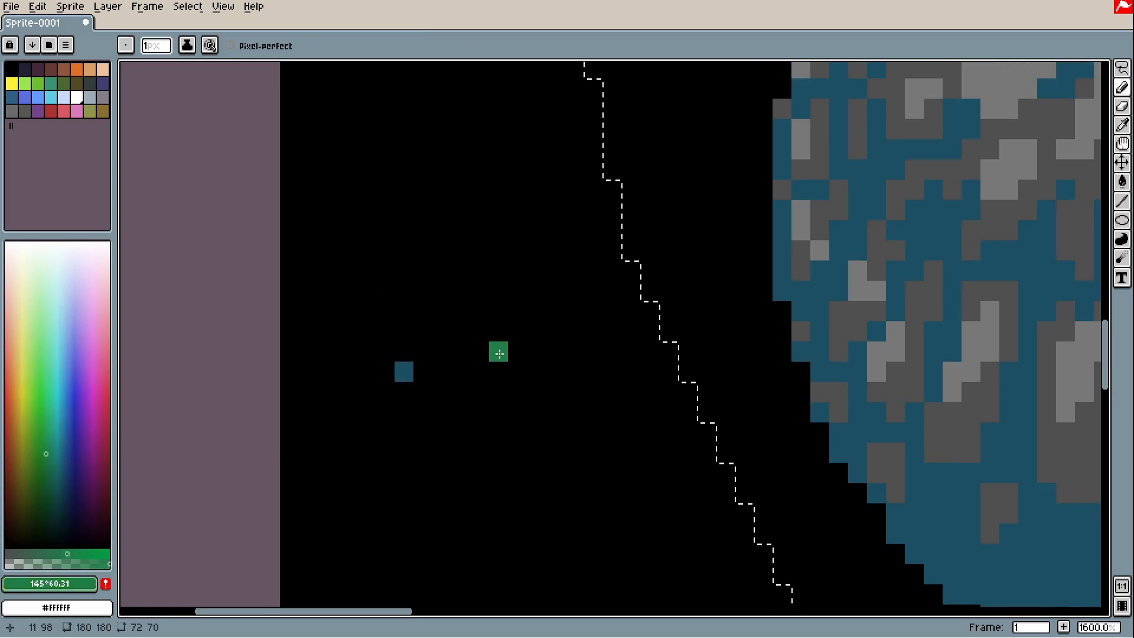
key("shift+r")
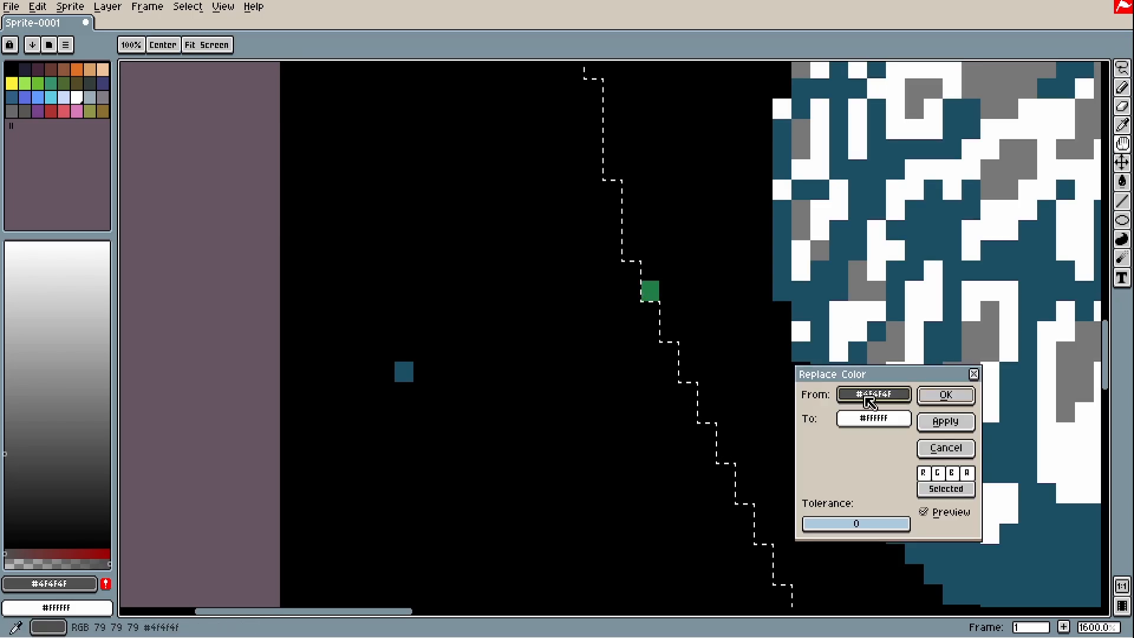
left_click(945, 395)
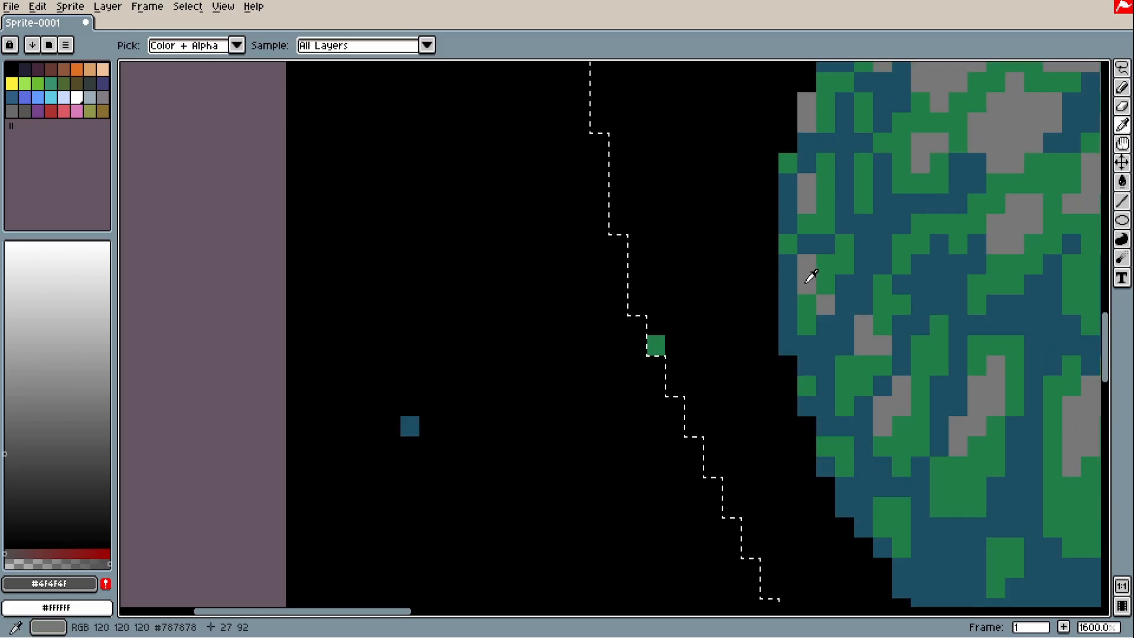
Sample #787878, place a bright green #75cc24 swatch pixel and replace the selected sphere's #787878 with it
left_click(809, 273, "alt")
left_click(61, 552)
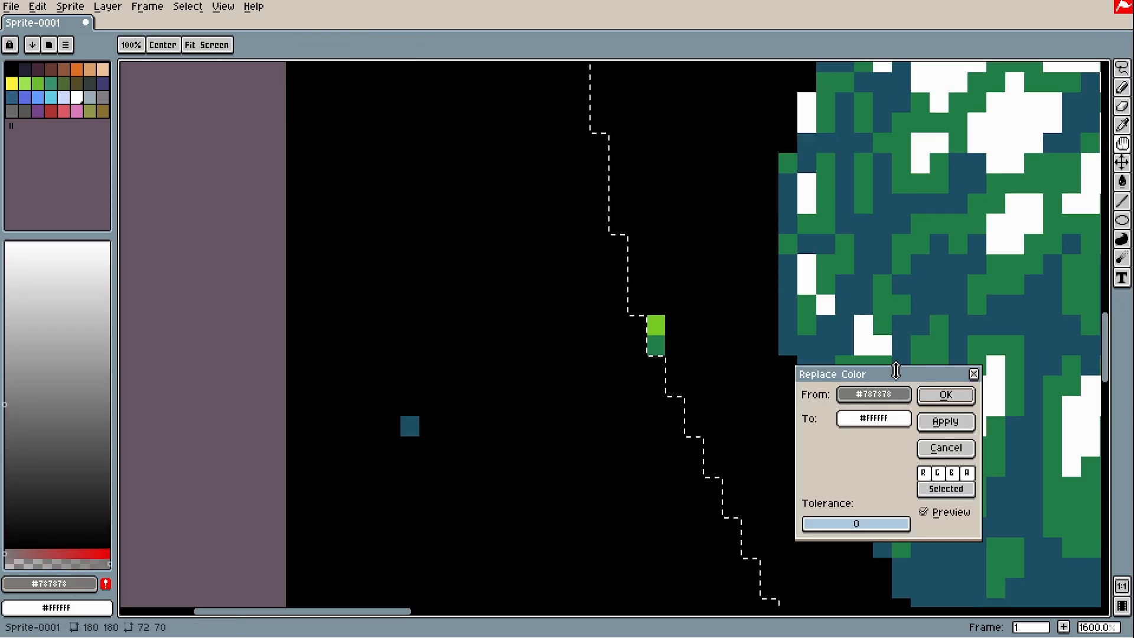
left_click_drag(872, 422, 768, 353)
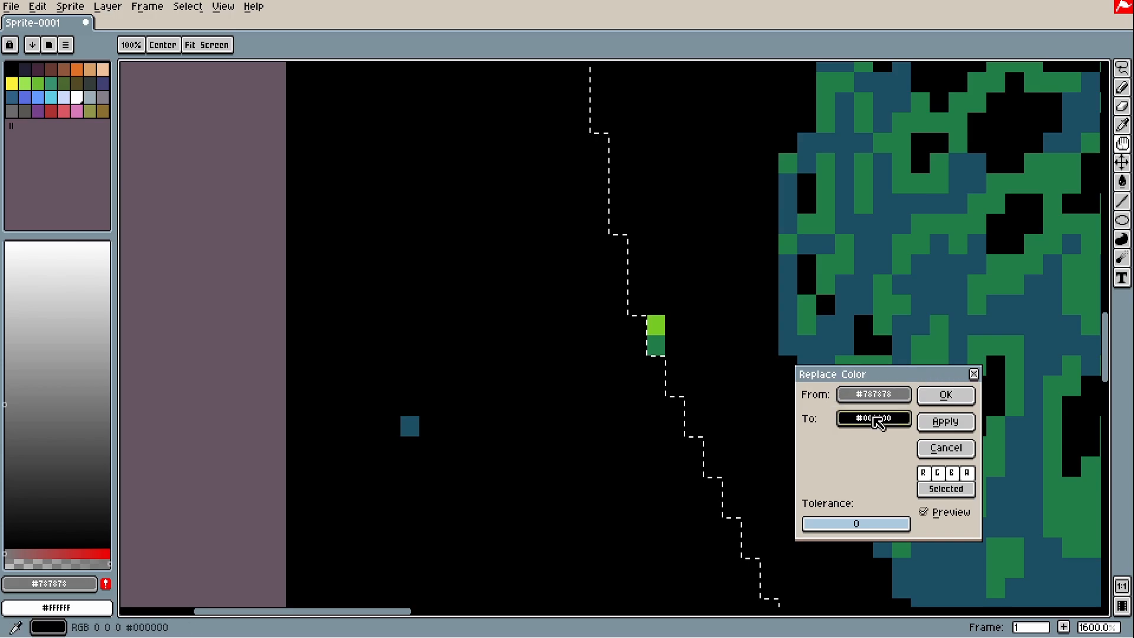
left_click_drag(873, 419, 656, 326)
left_click(939, 395)
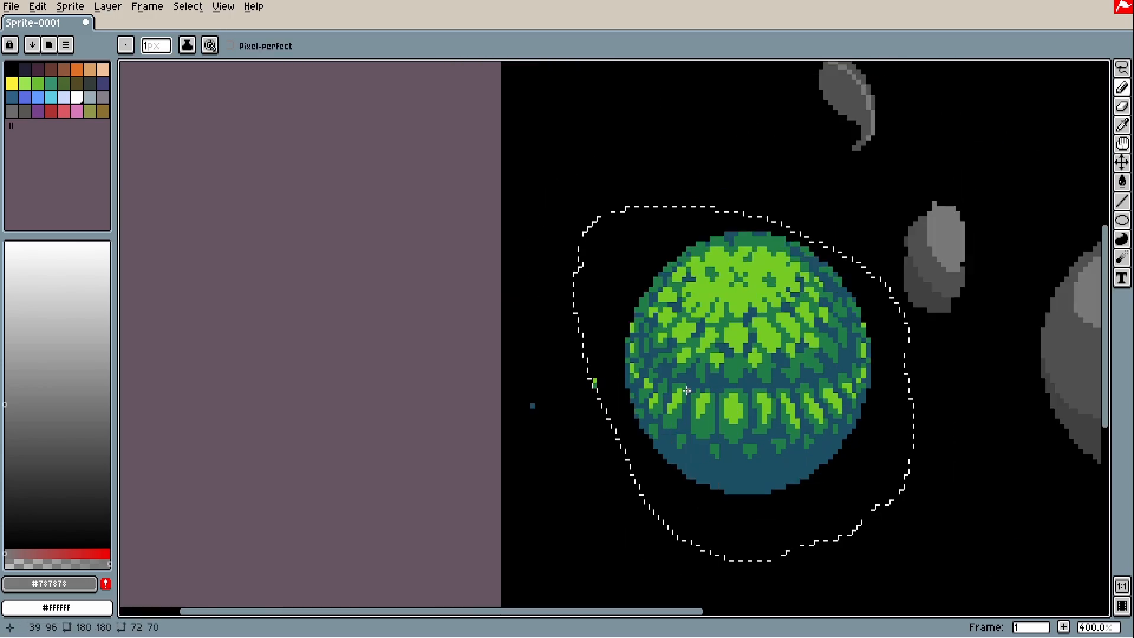
scroll(654, 386, "down", 2)
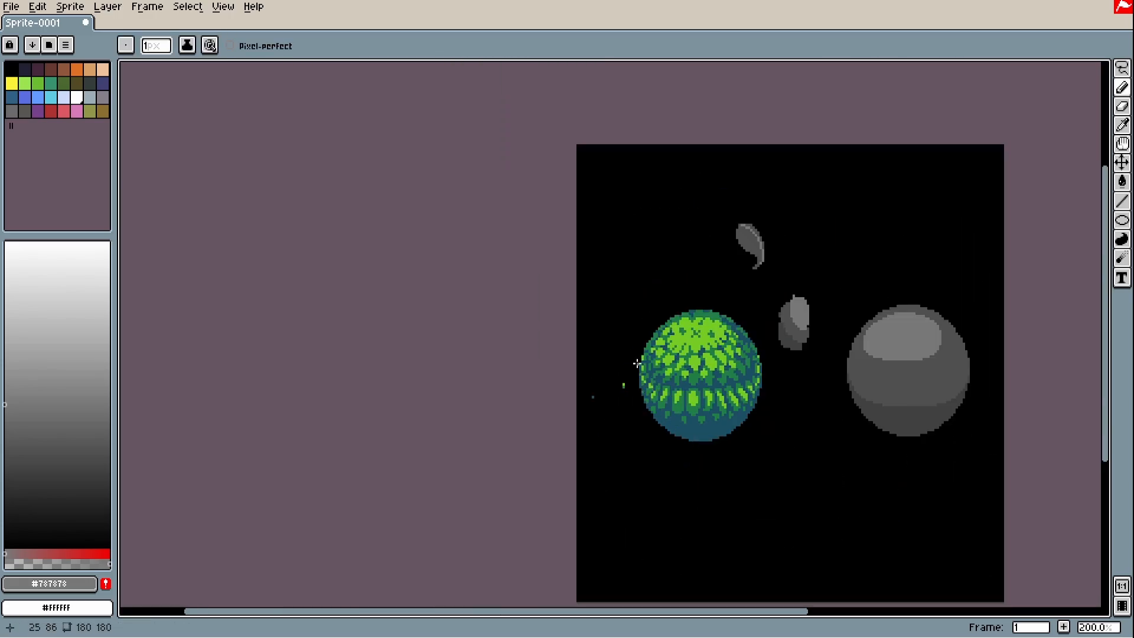
Sample black, paint over the swatch pixels left of the sphere and clear the selection
scroll(585, 358, "up", 3)
left_click(685, 370, "alt")
scroll(693, 418, "up", 2)
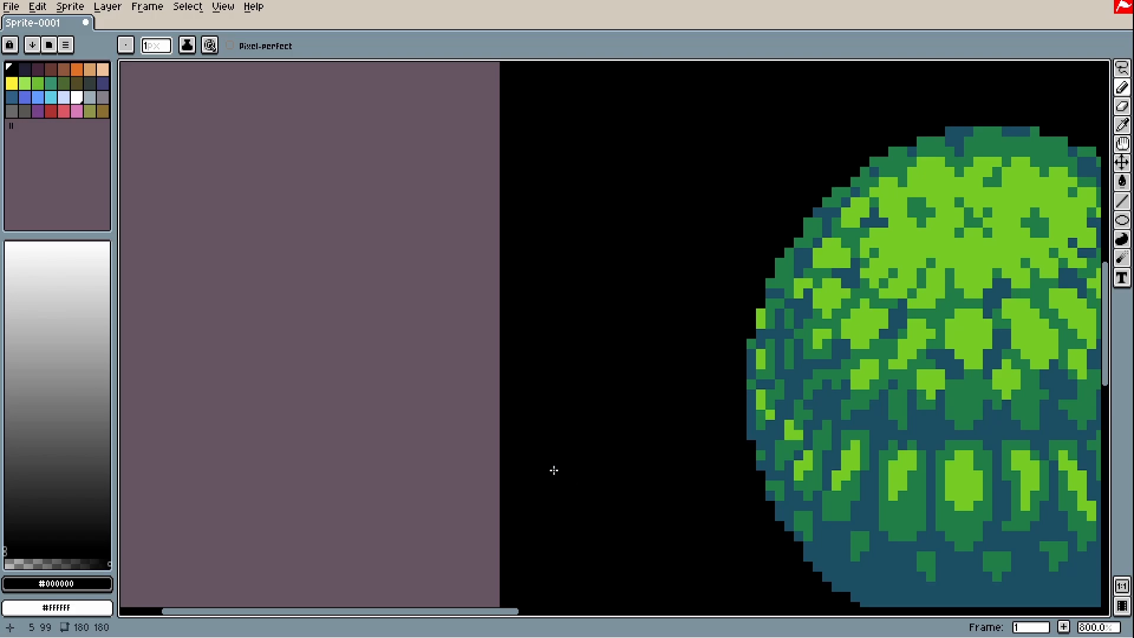
scroll(410, 430, "down", 5)
scroll(550, 346, "up", 1)
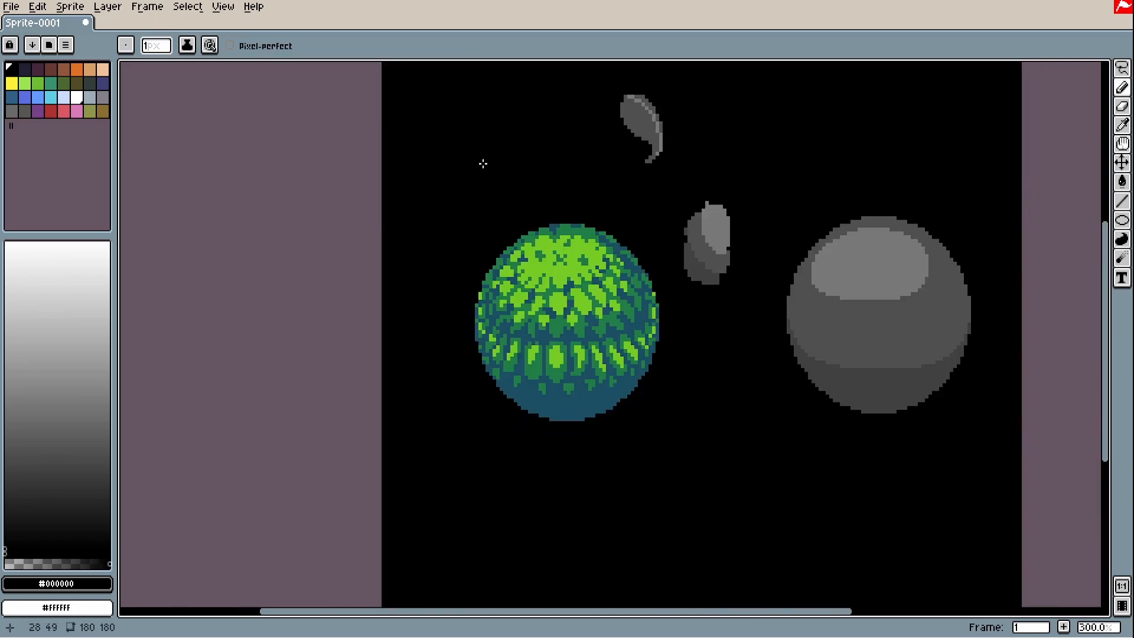
left_click_drag(667, 332, 696, 324)
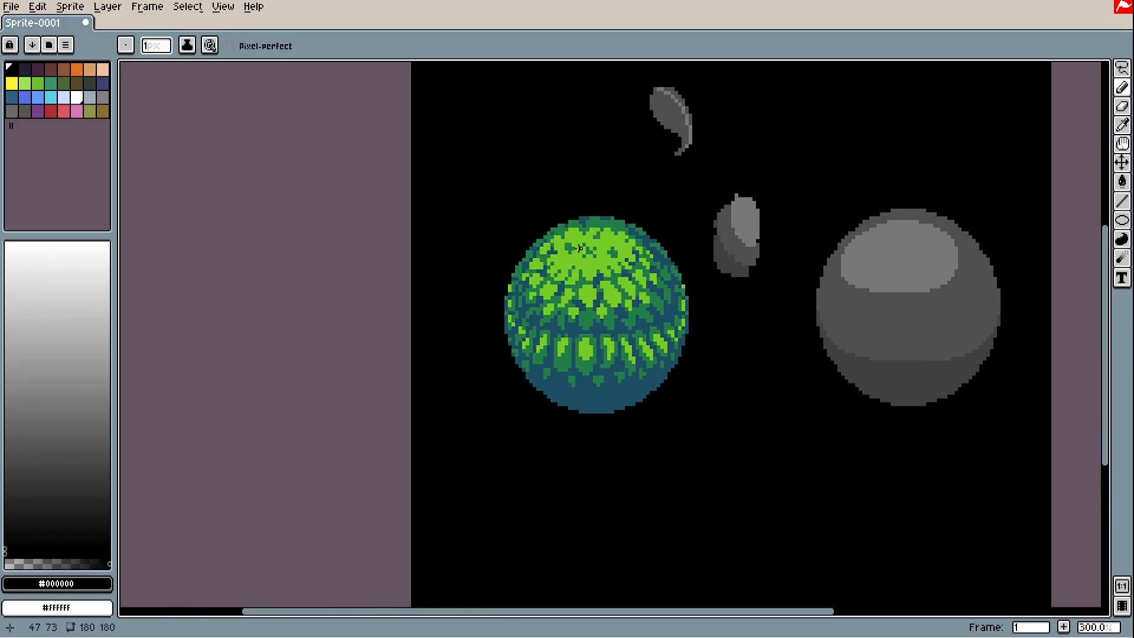
scroll(609, 286, "up", 2)
left_click(715, 322, "alt")
left_click_drag(805, 481, 836, 255)
key("g")
left_click(539, 417)
left_click(484, 321, "alt")
key("b")
mouse_move(470, 355)
left_mouse_down()
mouse_move(451, 373)
mouse_move(460, 354)
left_mouse_up()
scroll(593, 381, "down", 2)
key("ctrl+z")
key("ctrl+z")
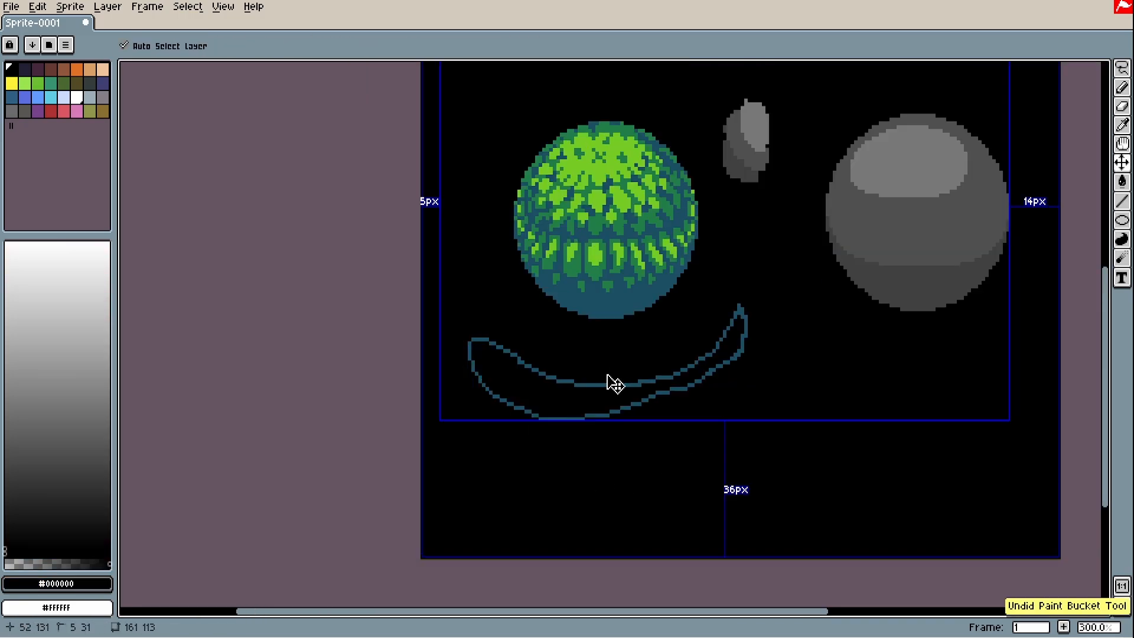
key("ctrl+z")
left_click_drag(603, 339, 630, 439)
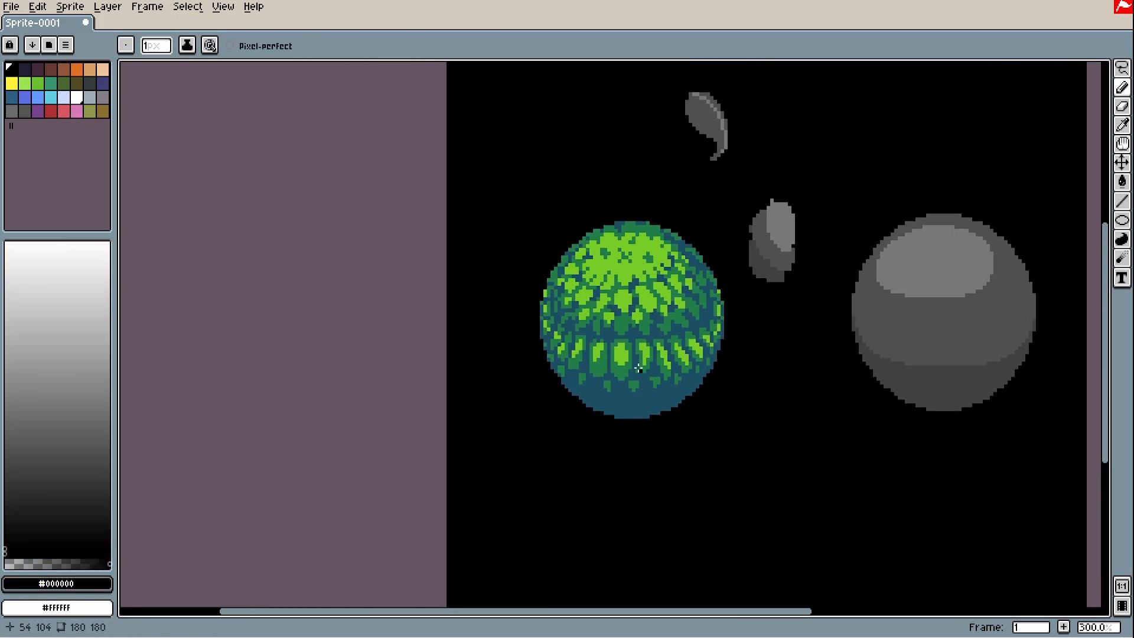
Sample #1d4f63 and draw a large rounded blob below the left sphere, filled with the same blue
left_click(653, 405, "alt")
left_click_drag(712, 502, 672, 434)
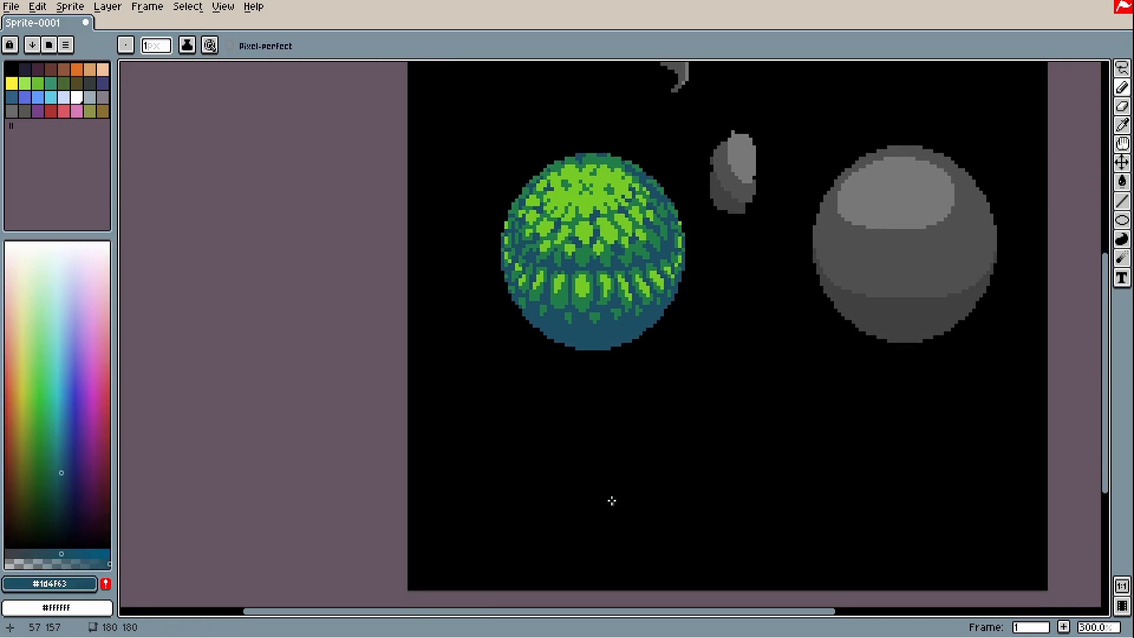
scroll(596, 486, "up", 1)
mouse_move(506, 440)
left_mouse_down()
mouse_move(576, 534)
mouse_move(506, 438)
mouse_move(557, 511)
mouse_move(541, 460)
left_mouse_up()
key("g")
left_click(620, 479)
Sample #207e47 and outline three separate ovals side by side inside the blue blob
left_click(589, 253, "alt")
key("b")
left_click_drag(649, 438, 632, 455)
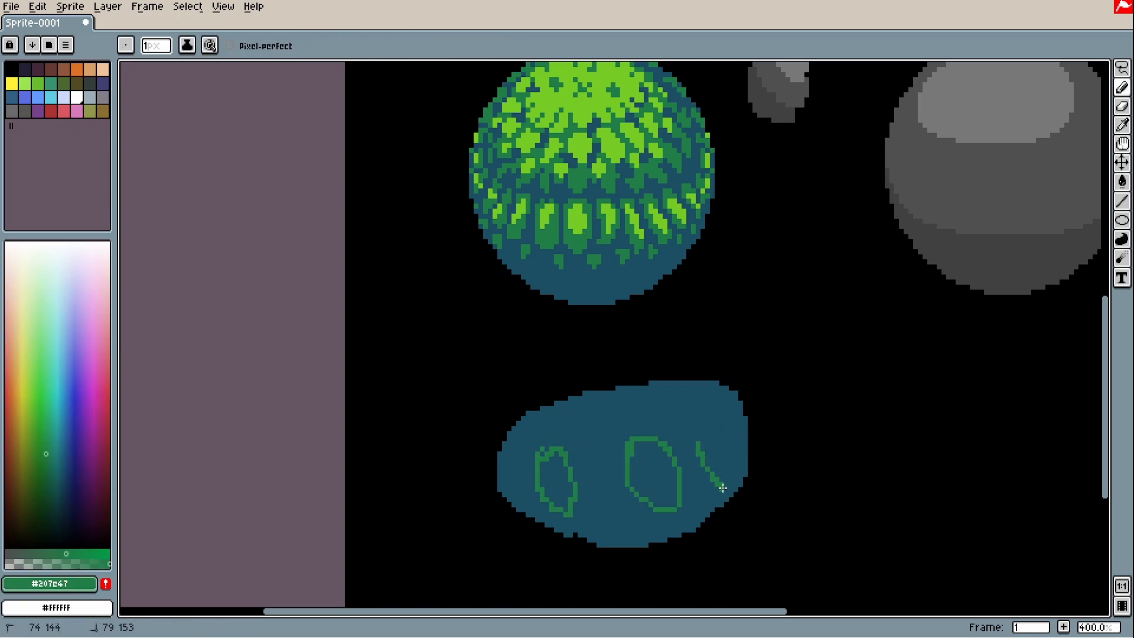
Fill the three ovals with #207e47 and draw a small #75cc24 highlight in each
key("g")
left_click(716, 460)
left_click(653, 473)
left_click(555, 479)
left_click(577, 219, "alt")
key("b")
left_click_drag(556, 454, 555, 457)
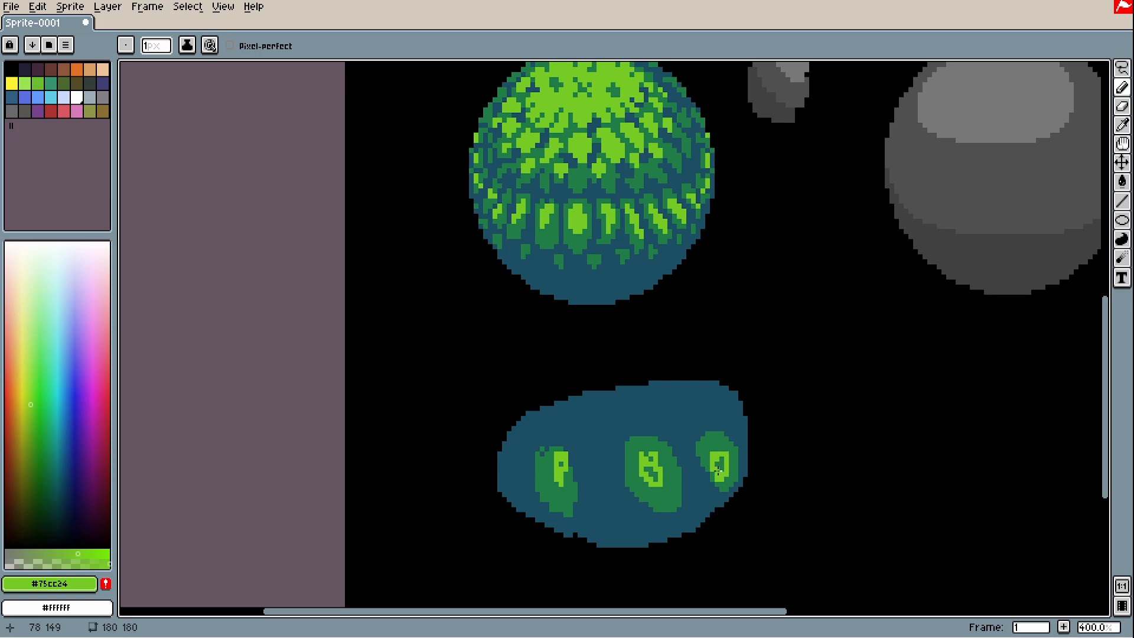
scroll(718, 470, "down", 1)
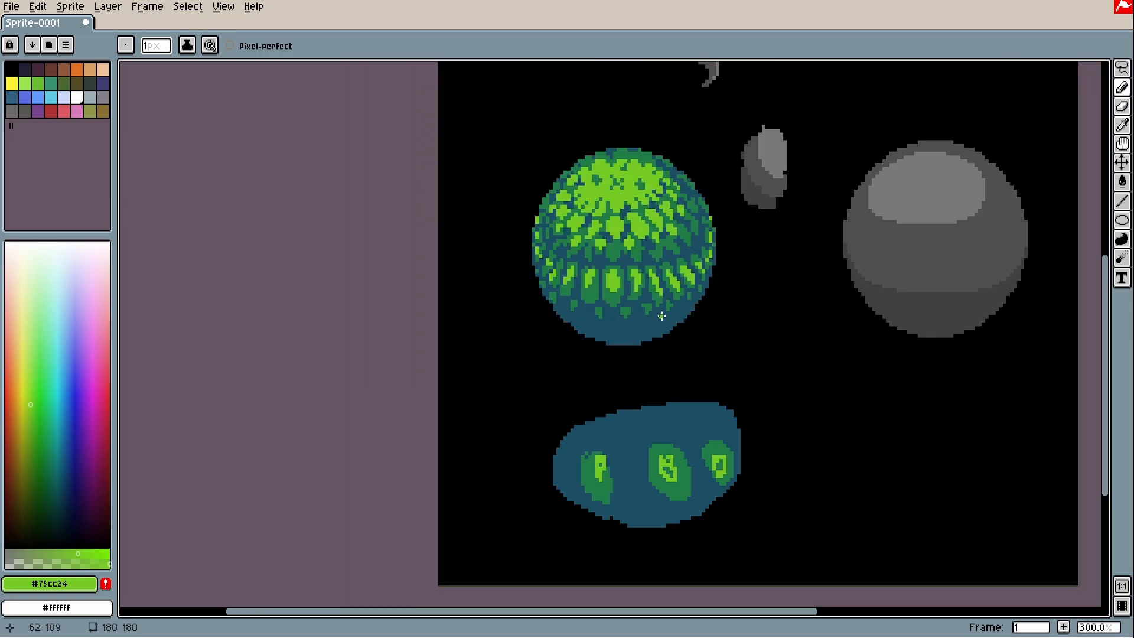
Undo the oval highlights, oval fills and outlines and the blue blob below the left sphere
key("ctrl+z")
key("ctrl+z")
key("ctrl+z")
key("ctrl+z")
key("ctrl+z")
key("ctrl+z")
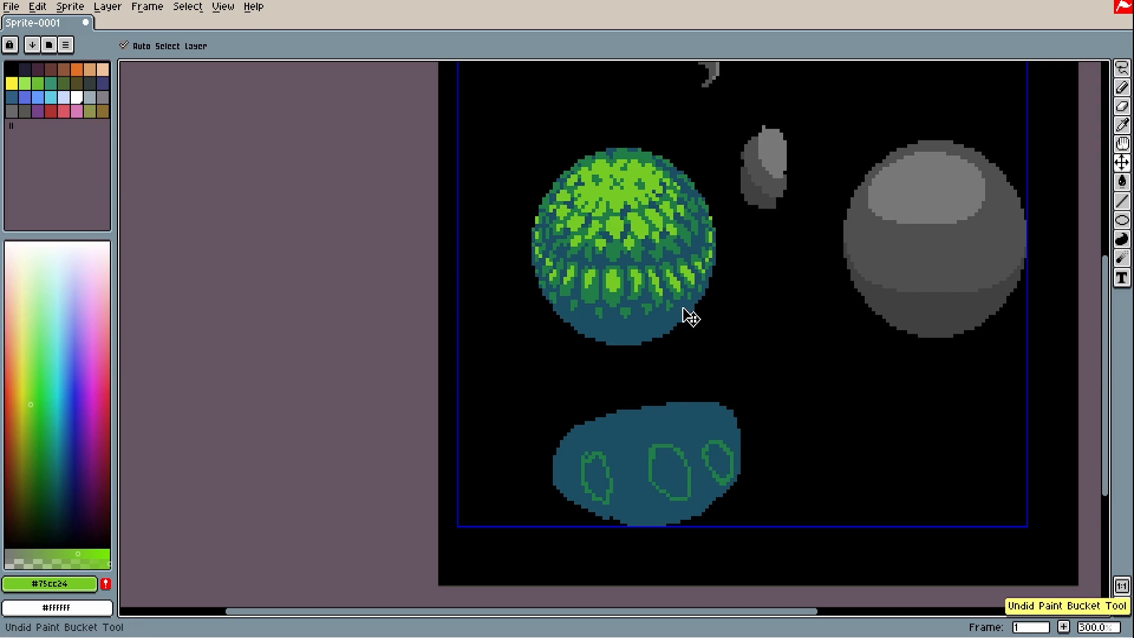
key("ctrl+z")
key("ctrl+z")
Sketch short #75cc24 direction marks beside the left sphere and undo them
key("space")
left_click_drag(683, 308, 683, 369)
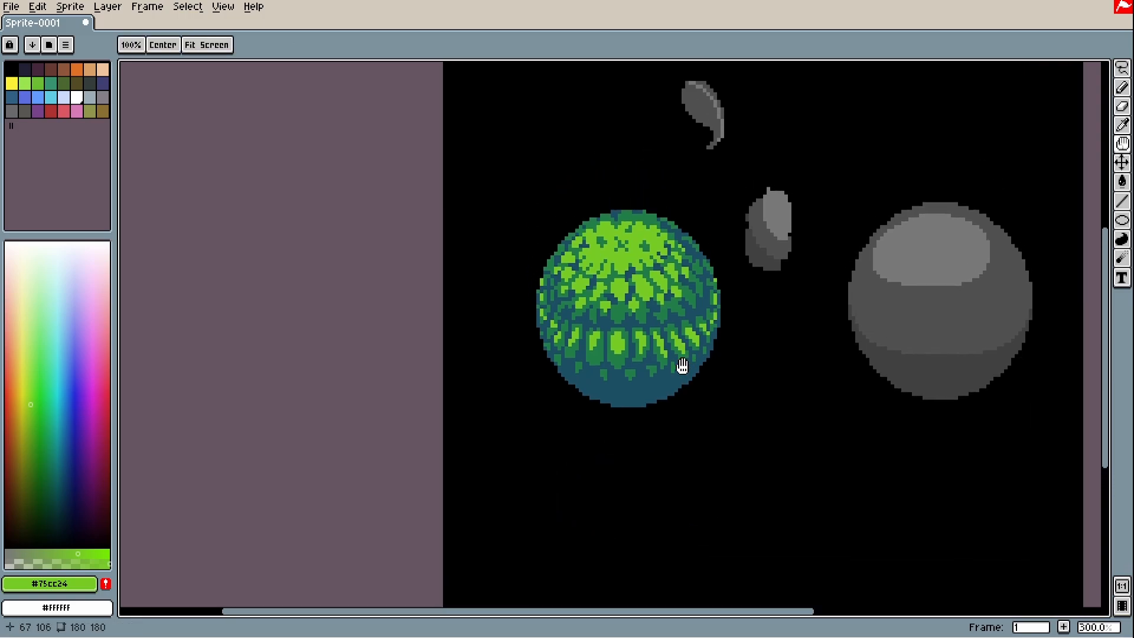
scroll(666, 347, "up", 1)
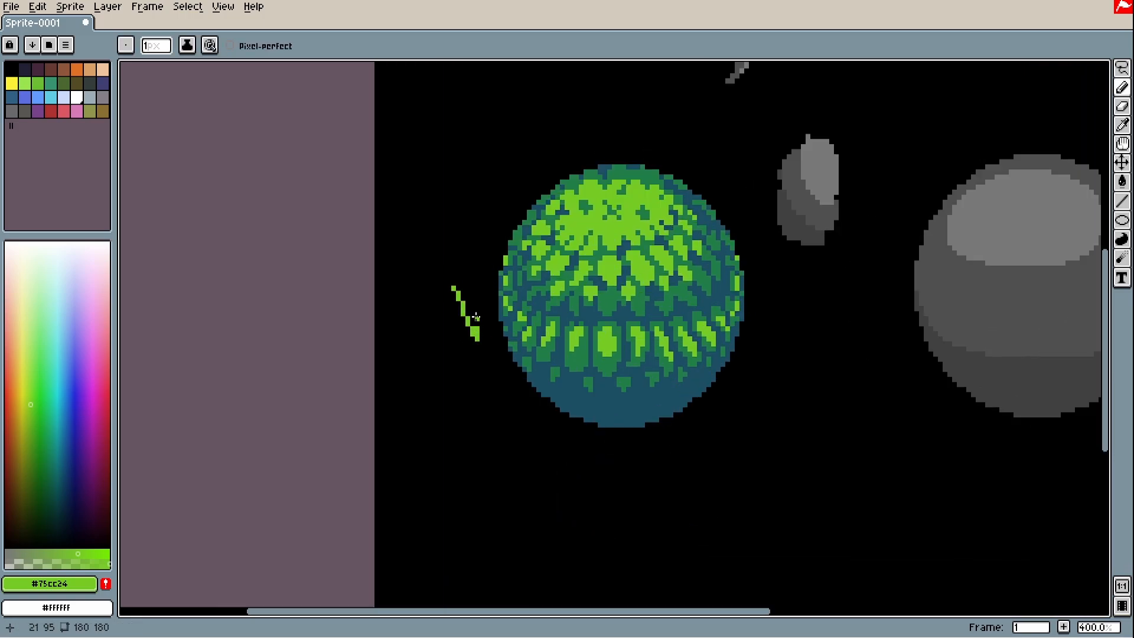
key("ctrl+z")
left_click_drag(451, 211, 481, 239)
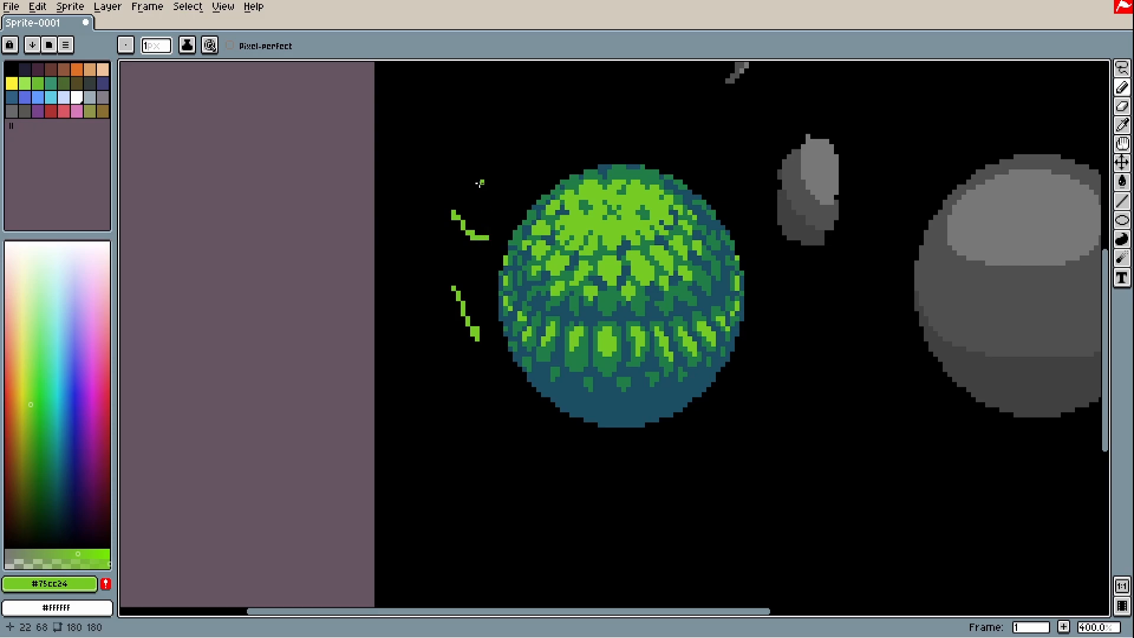
scroll(468, 250, "down", 2)
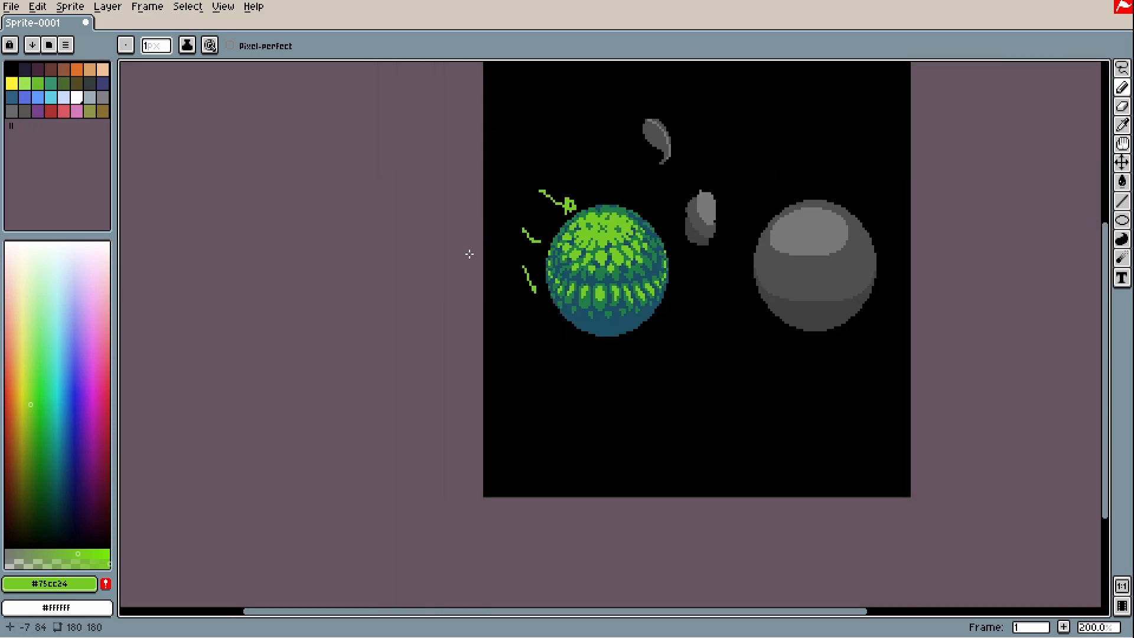
key("ctrl+z")
key("ctrl+z")
key("ctrl+z")
Sample #404040 from the shadow area of the right grey sphere
key("space")
mouse_move(680, 268)
left_mouse_down()
mouse_move(613, 332)
mouse_move(529, 369)
left_mouse_up()
scroll(530, 369, "up", 1)
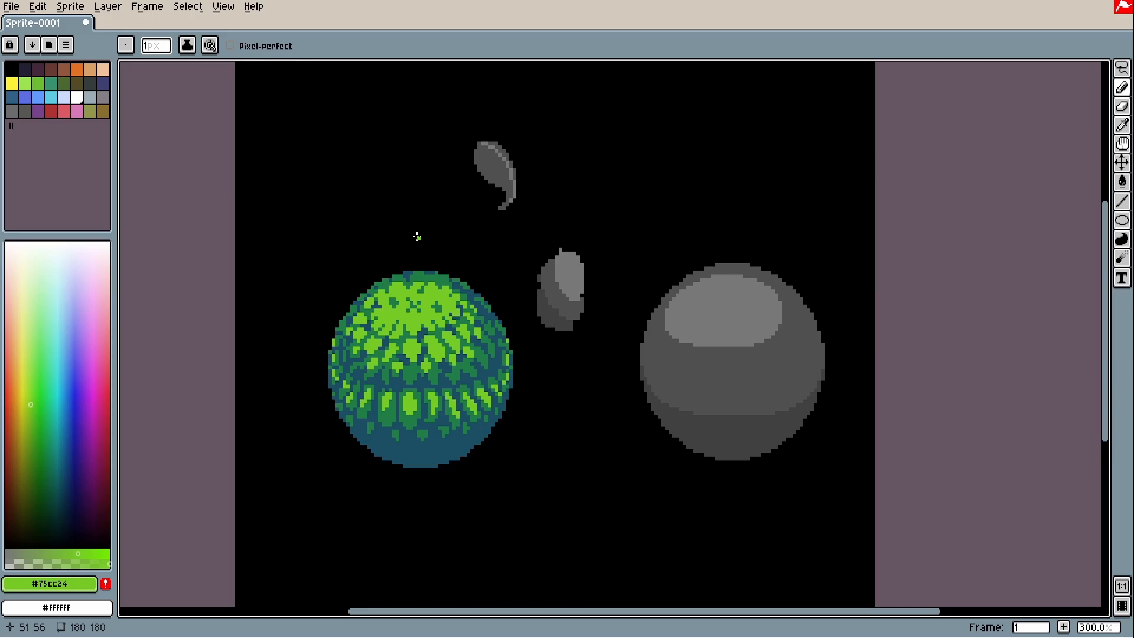
key("space")
left_click_drag(717, 407, 677, 359)
left_click(439, 388, "alt")
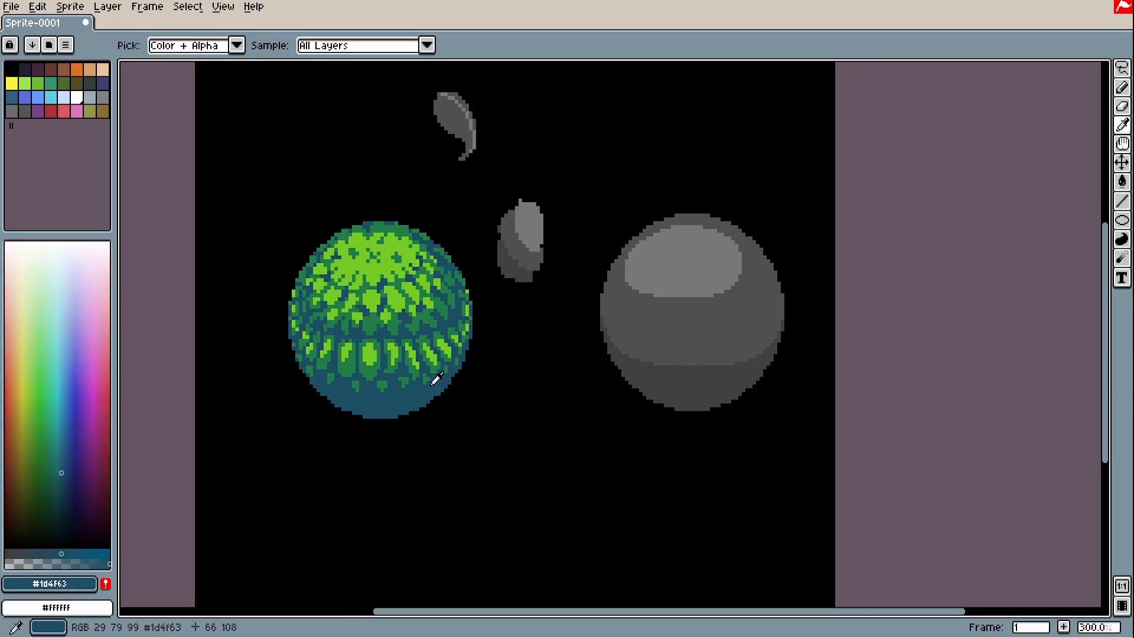
scroll(598, 395, "up", 1)
scroll(701, 370, "up", 2)
key("alt")
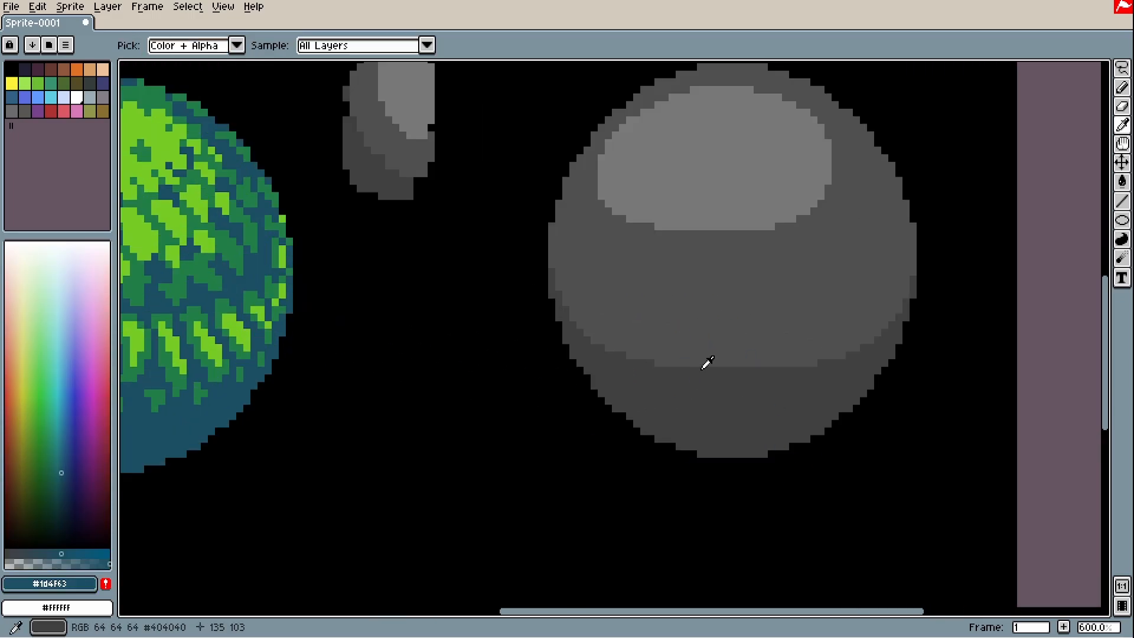
left_click(707, 373, "alt")
Draw several short #404040 strokes rising from the shadow's upper edge into the right sphere's mid-tone
scroll(707, 373, "up", 1)
left_click(642, 361)
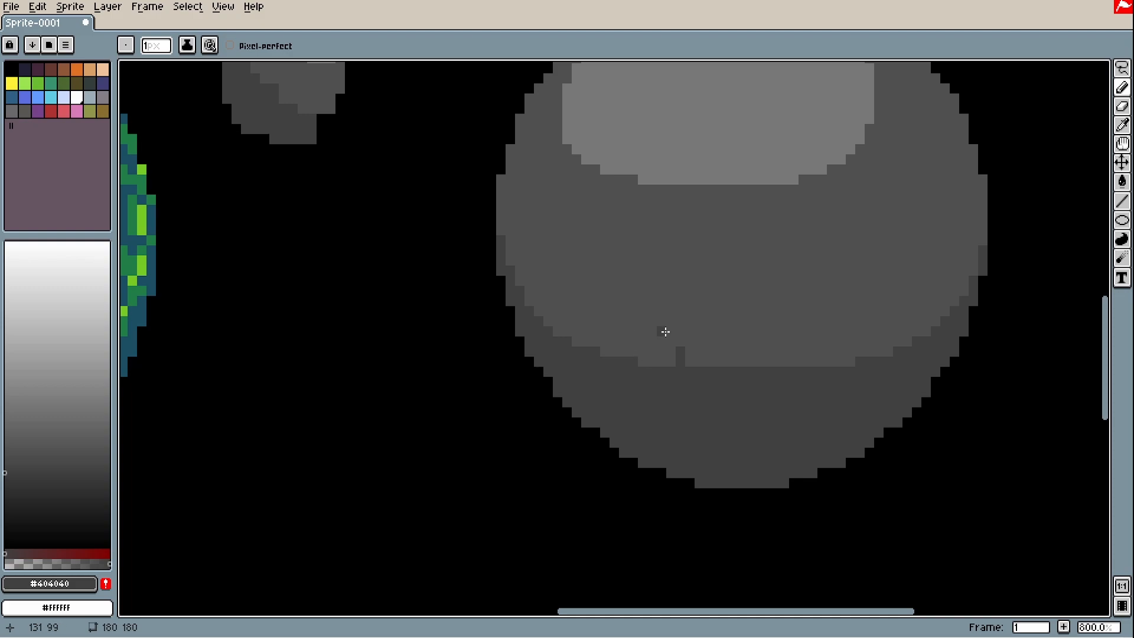
scroll(436, 395, "down", 3)
scroll(717, 311, "up", 4)
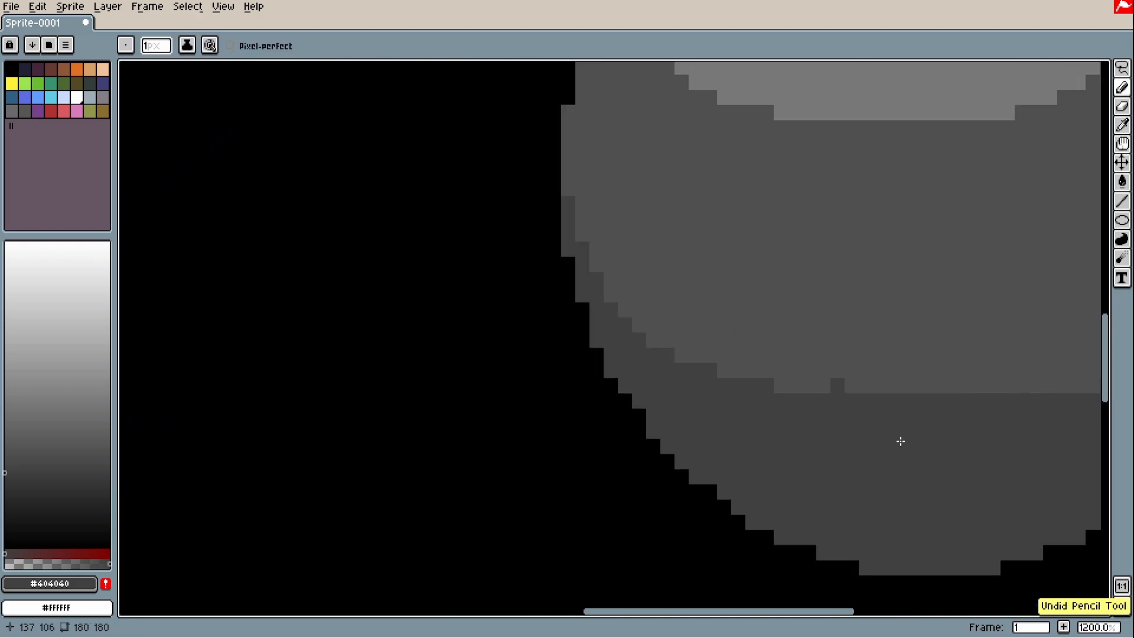
key("ctrl+z")
scroll(676, 392, "down", 3)
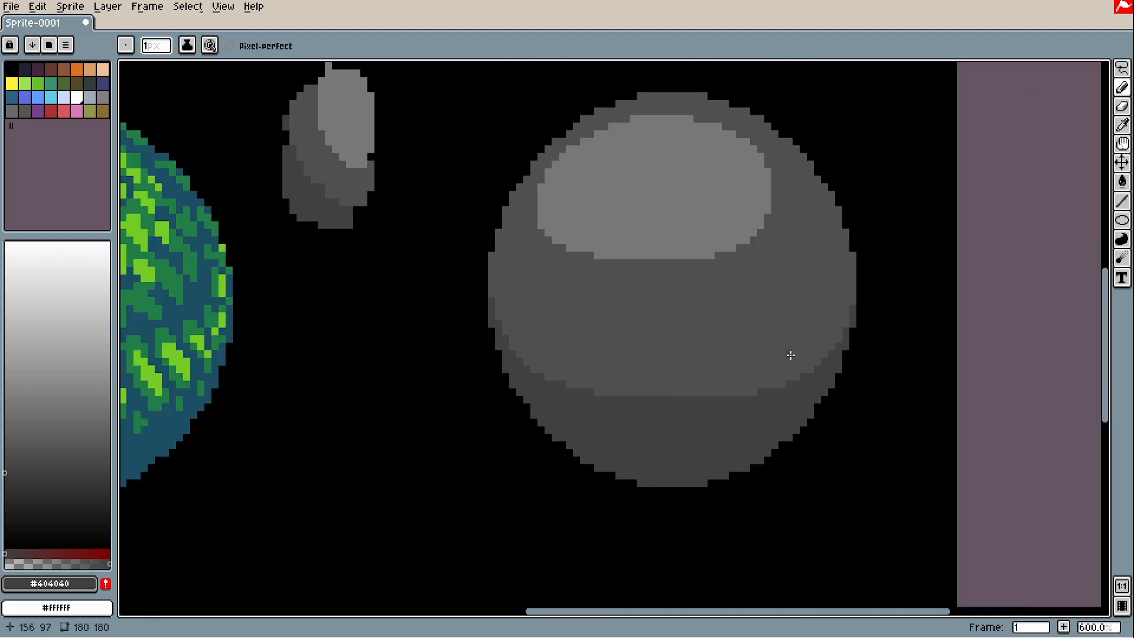
scroll(631, 391, "up", 1)
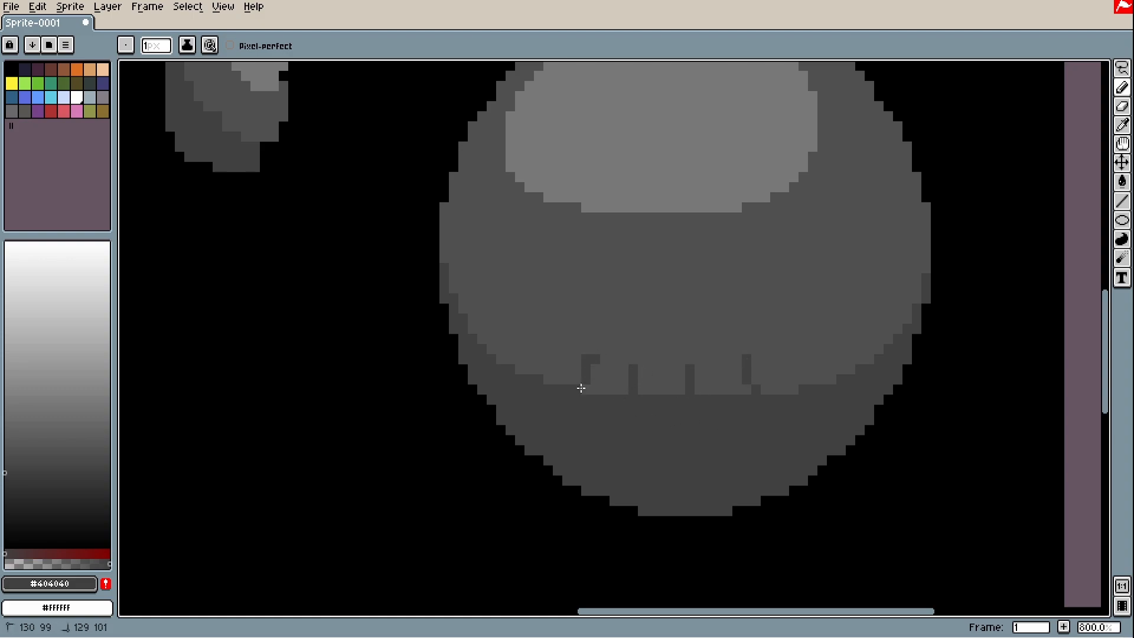
scroll(667, 384, "up", 3)
left_click_drag(523, 314, 542, 276)
left_click_drag(599, 348, 580, 276)
left_click_drag(712, 335, 712, 296)
Sample #4f4f4f and paint pointed tips into the shadow between the dark strokes, forming three marks
left_click(612, 274, "alt")
scroll(840, 342, "up", 2)
left_click(821, 334)
scroll(824, 360, "down", 5)
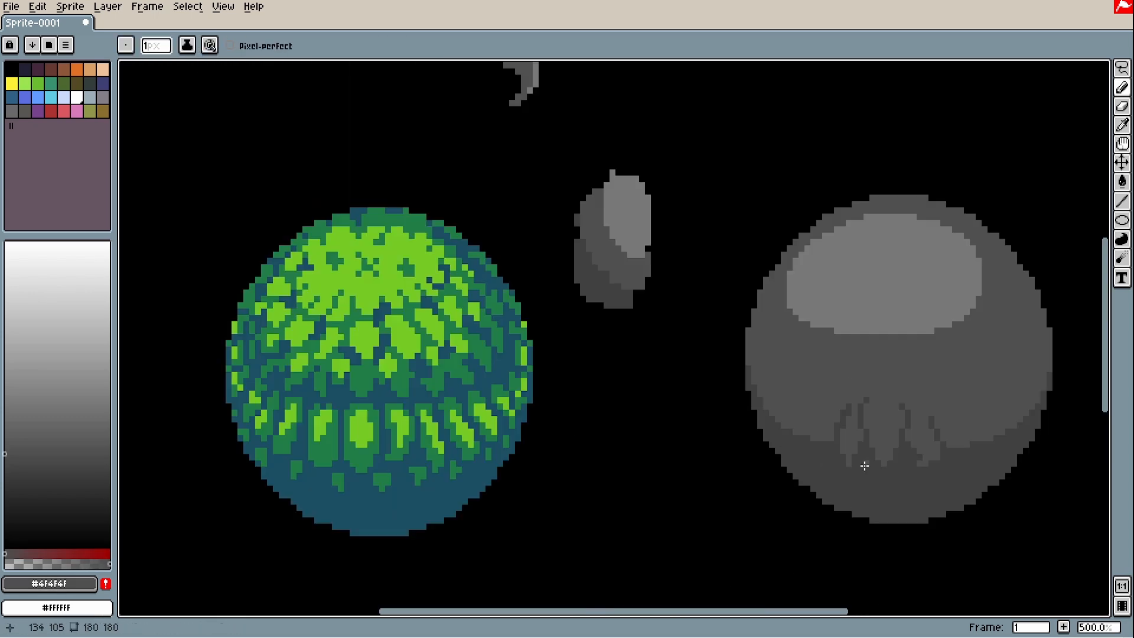
left_click_drag(864, 466, 764, 472)
scroll(770, 460, "down", 1)
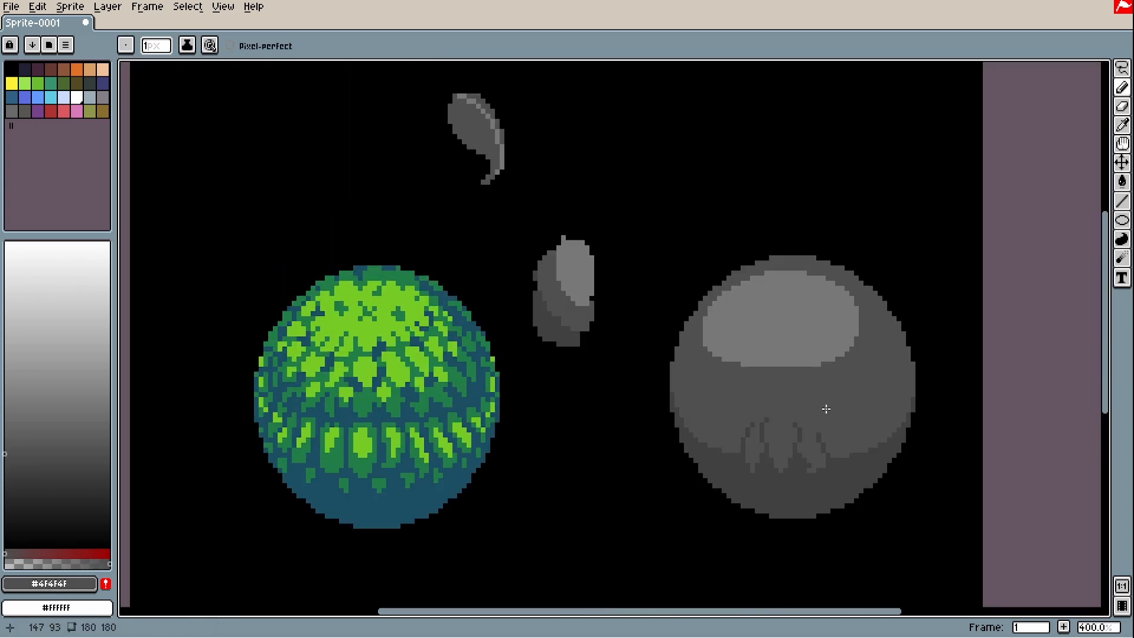
Draw narrow #4f4f4f notches into the lower edge of the right sphere's highlight and touch up the pixels between them
scroll(773, 372, "up", 4)
left_click_drag(720, 349, 720, 301)
left_click_drag(793, 320, 777, 348)
left_click_drag(846, 325, 846, 346)
left_click_drag(733, 298, 747, 282)
scroll(780, 419, "down", 1)
left_click(808, 348, "alt")
left_click(796, 347)
scroll(738, 393, "up", 1)
left_click(874, 342, "alt")
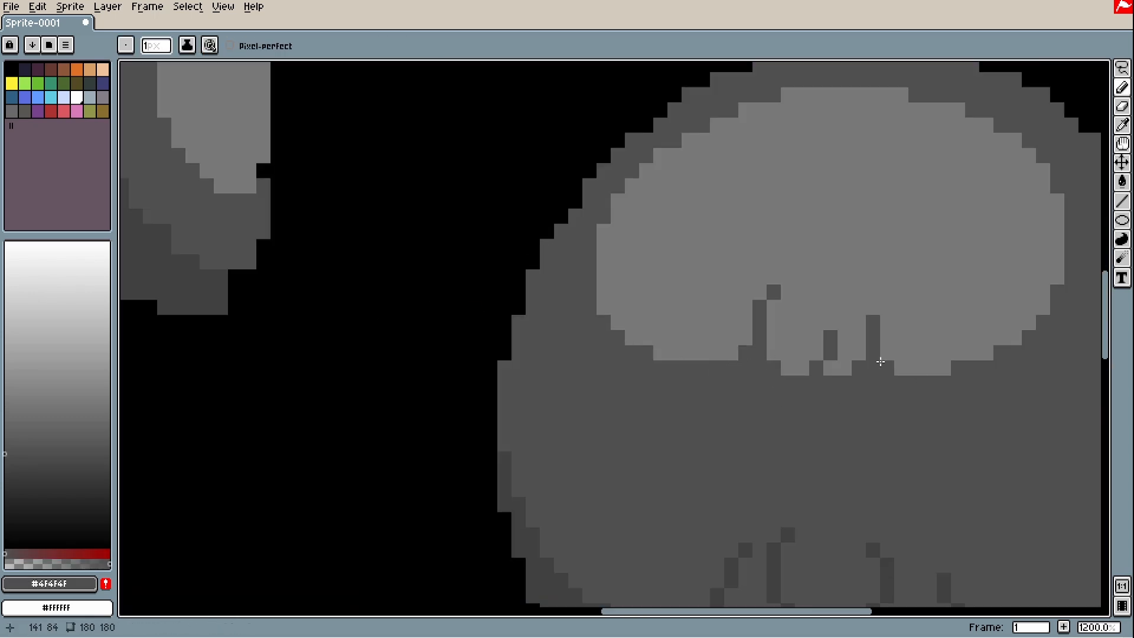
left_click_drag(881, 362, 944, 370)
scroll(906, 357, "down", 5)
scroll(941, 394, "up", 4)
Sample #787878 and paint a highlight inside each of the three marks on the right sphere's shadow edge
left_click(856, 251, "alt")
scroll(845, 429, "up", 1)
mouse_move(882, 387)
left_mouse_down()
mouse_move(858, 372)
mouse_move(853, 452)
left_mouse_up()
scroll(884, 429, "down", 1)
scroll(924, 437, "up", 1)
left_click_drag(924, 437, 997, 443)
scroll(930, 431, "down", 1)
scroll(909, 469, "up", 2)
scroll(992, 461, "down", 4)
scroll(962, 378, "up", 3)
scroll(947, 466, "down", 3)
scroll(928, 411, "up", 3)
left_click_drag(912, 391, 940, 420)
scroll(884, 485, "down", 3)
key("ctrl+z")
scroll(884, 486, "up", 3)
left_click_drag(824, 420, 852, 450)
scroll(786, 503, "down", 4)
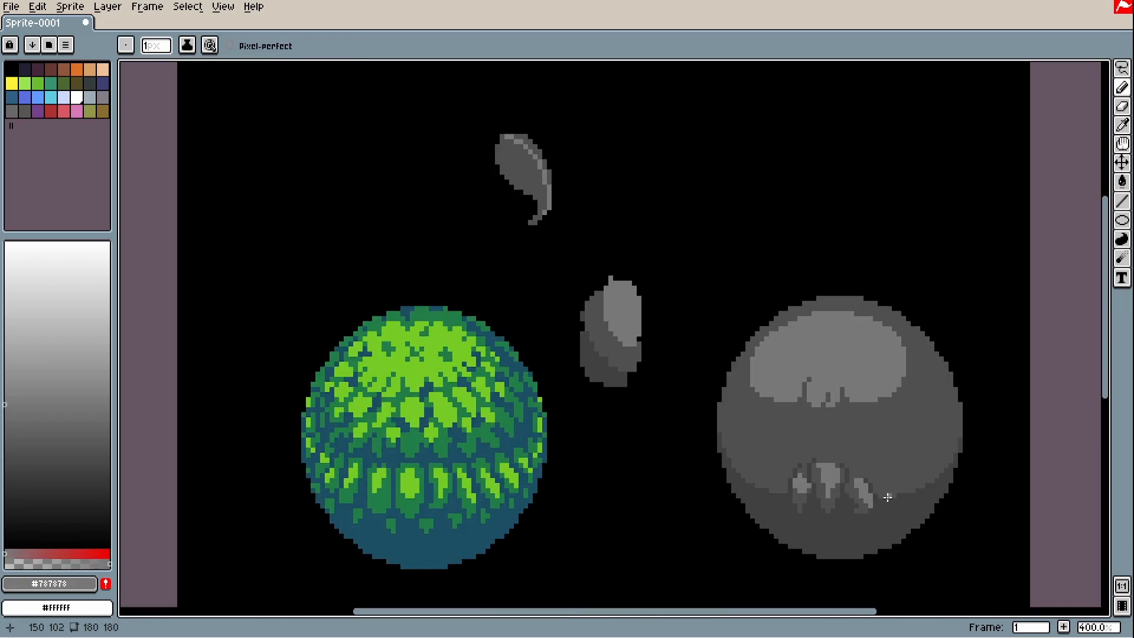
Sample #4f4f4f beside the three lower marks on the right sphere
scroll(852, 489, "up", 4)
scroll(786, 510, "down", 3)
scroll(797, 506, "up", 4)
left_click(784, 400, "alt")
scroll(822, 472, "down", 5)
scroll(848, 517, "down", 1)
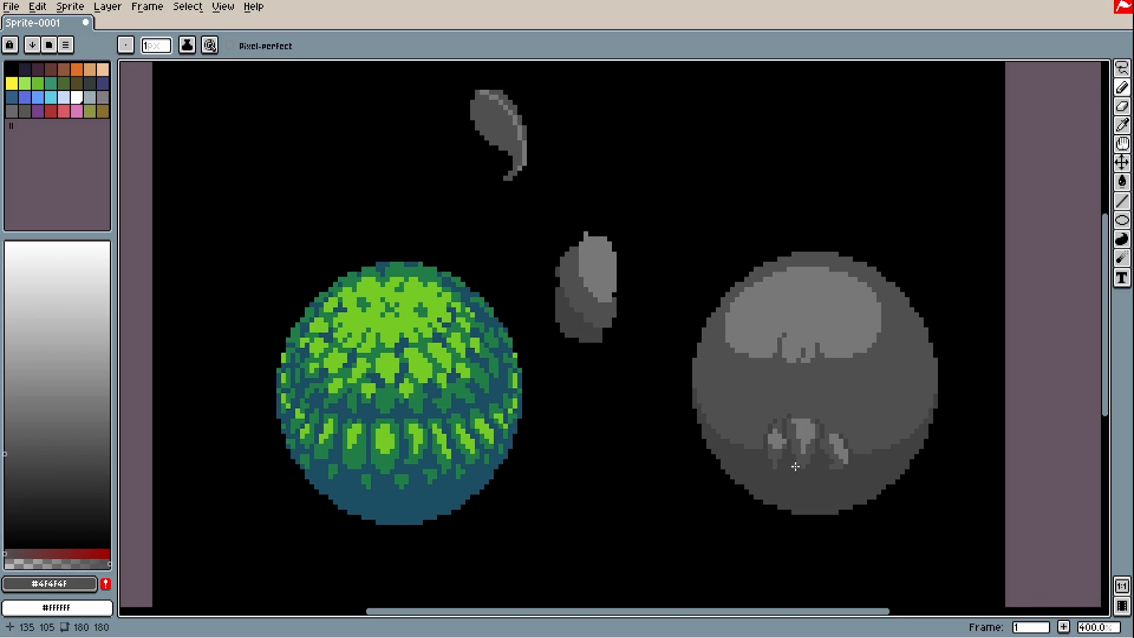
scroll(815, 449, "up", 5)
scroll(661, 446, "down", 5)
Sample #404040 and draw dark tapering shapes from the highlight's notches down into the right sphere's mid-tone
scroll(708, 407, "up", 3)
left_click(713, 437, "alt")
scroll(683, 358, "down", 3)
scroll(660, 327, "up", 5)
left_click(616, 344)
scroll(614, 278, "down", 1)
mouse_move(615, 344)
left_mouse_down()
mouse_move(673, 430)
mouse_move(739, 284)
left_mouse_up()
scroll(732, 323, "up", 2)
scroll(732, 323, "down", 2)
scroll(731, 323, "up", 1)
scroll(707, 428, "down", 4)
key("ctrl+z")
scroll(745, 480, "up", 3)
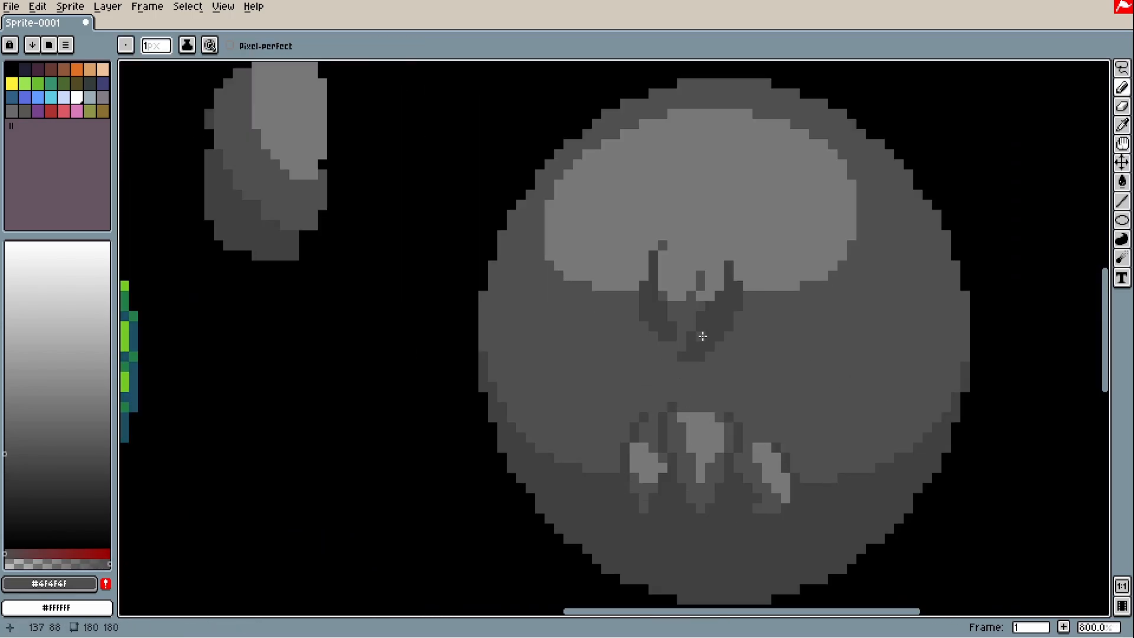
scroll(671, 235, "down", 3)
Fill the right sphere's highlight and the highlights of its lower marks with light grey #cfcfcf
left_click(30, 585)
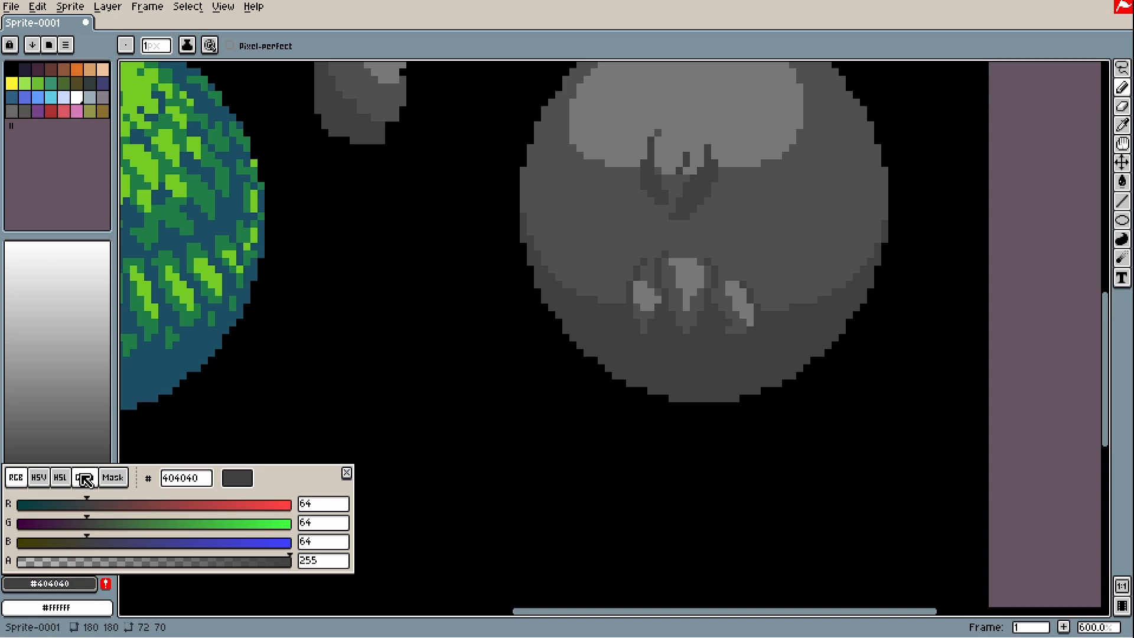
left_click_drag(741, 253, 718, 330)
key("alt")
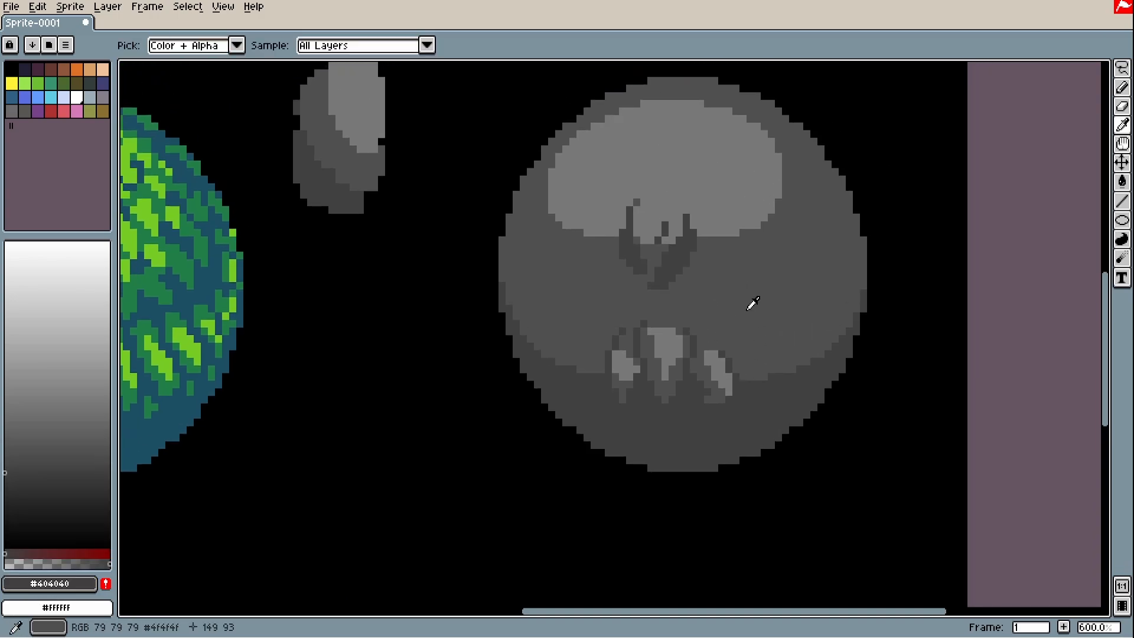
left_click_drag(9, 401, 5, 301)
key("g")
left_click(614, 200)
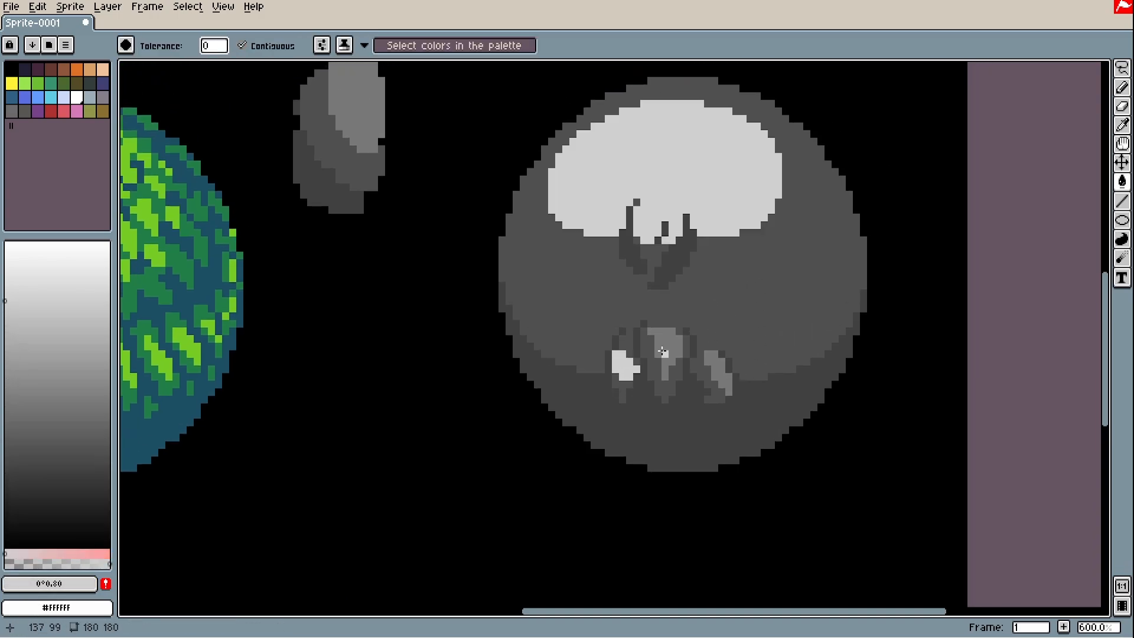
left_click(661, 351)
Fill the right sphere's mid-tone area with the medium grey #848484
left_click(17, 362)
left_click(766, 287)
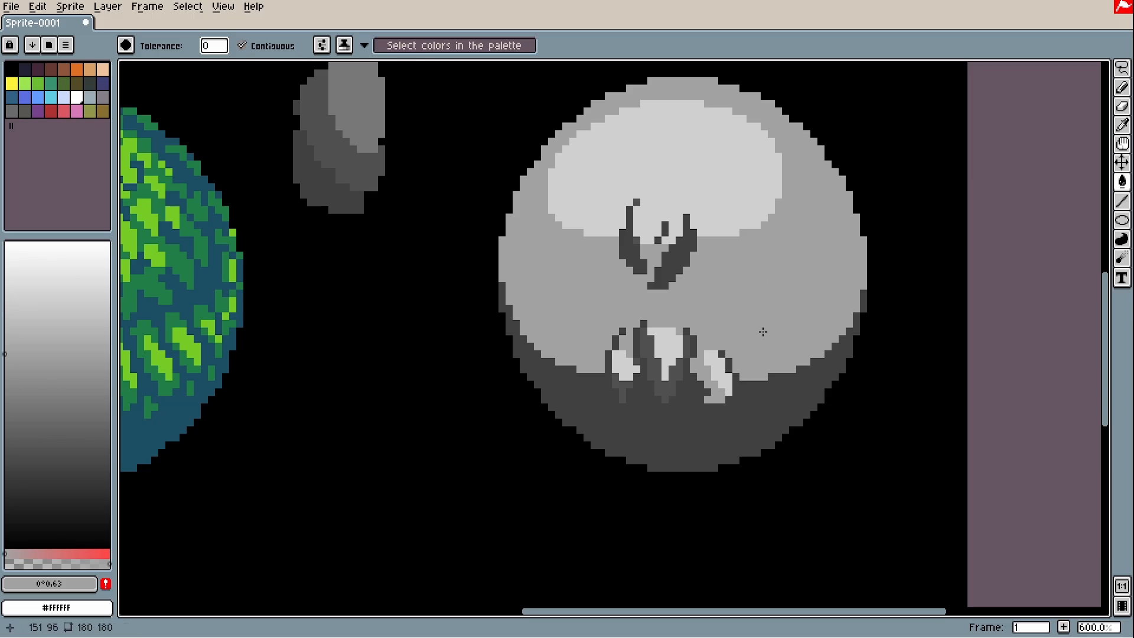
scroll(763, 331, "down", 1)
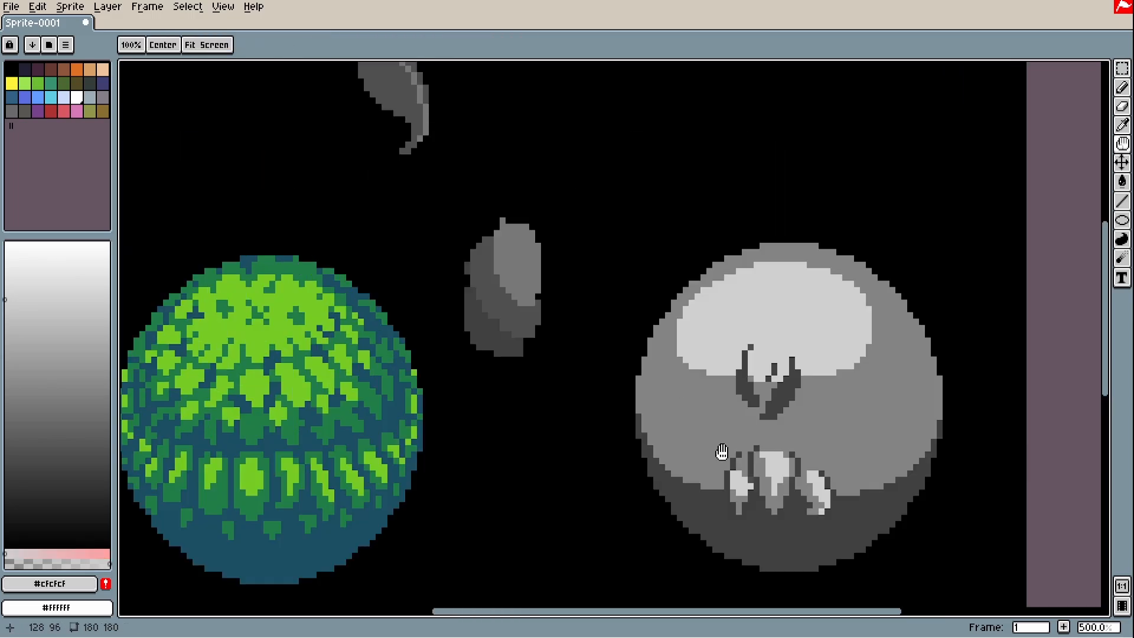
left_click_drag(721, 453, 651, 422)
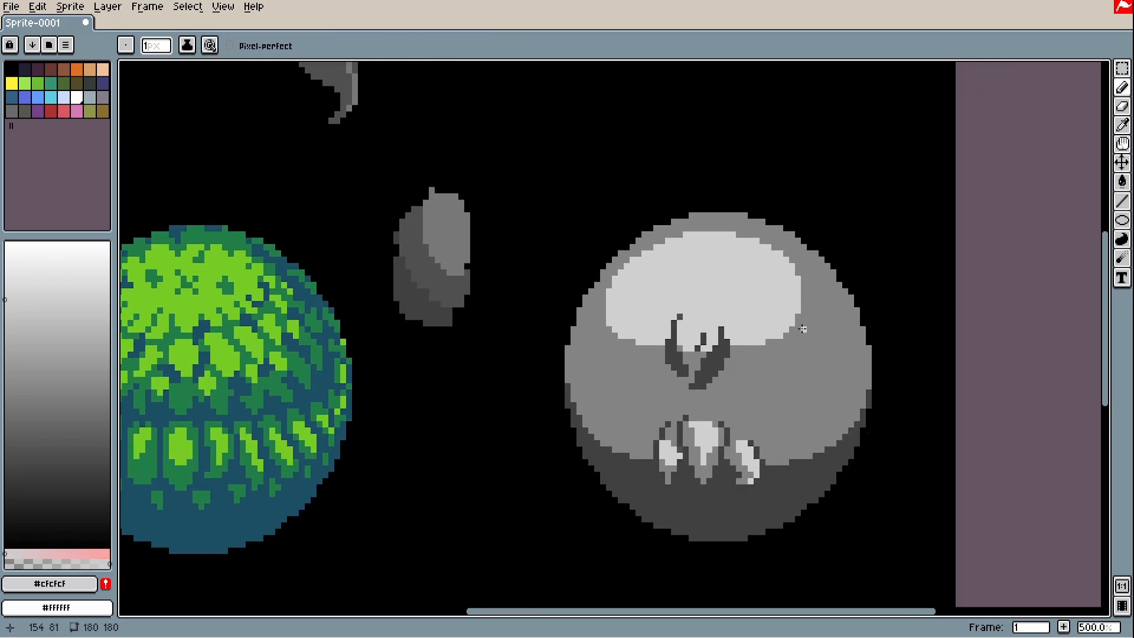
Sketch #cfcfcf guide strokes over and beside the right sphere and undo them
key("alt")
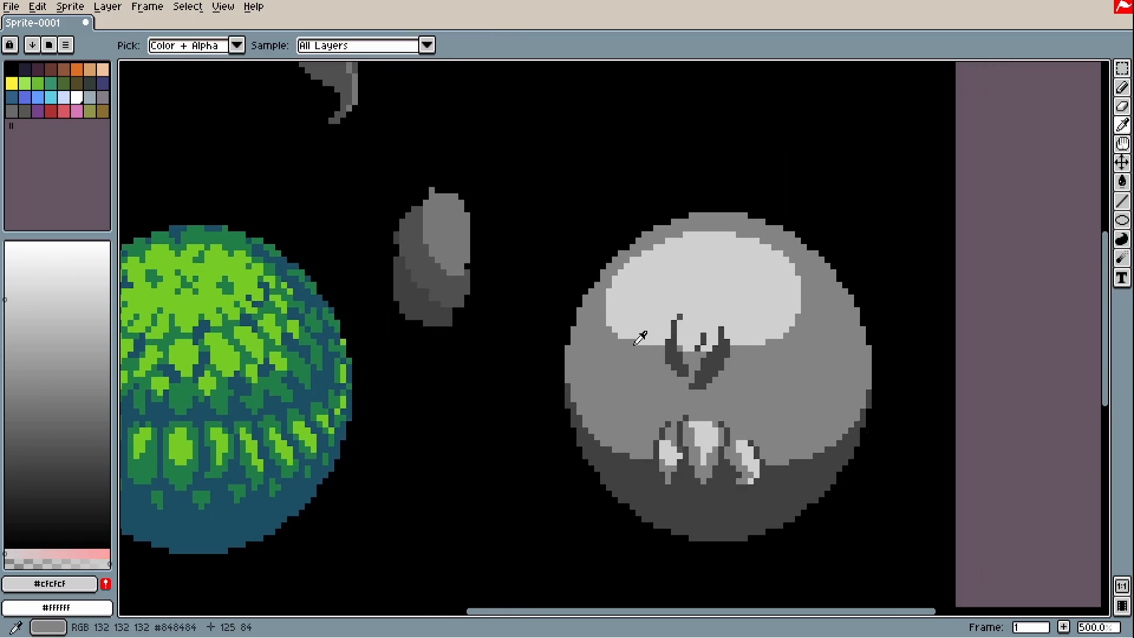
mouse_move(612, 278)
left_mouse_down()
mouse_move(633, 464)
mouse_move(803, 520)
mouse_move(739, 296)
mouse_move(585, 360)
mouse_move(703, 520)
left_mouse_up()
key("ctrl+z")
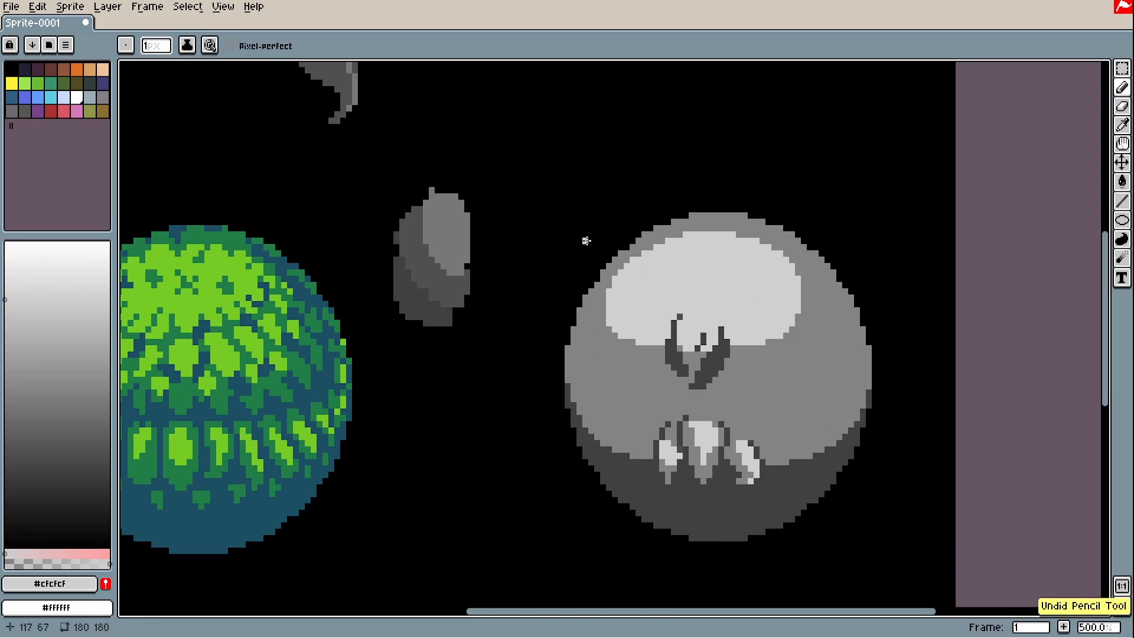
mouse_move(576, 253)
left_mouse_down()
mouse_move(656, 254)
mouse_move(624, 245)
mouse_move(833, 343)
mouse_move(927, 475)
mouse_move(735, 217)
mouse_move(617, 248)
mouse_move(538, 295)
left_mouse_up()
key("ctrl+z")
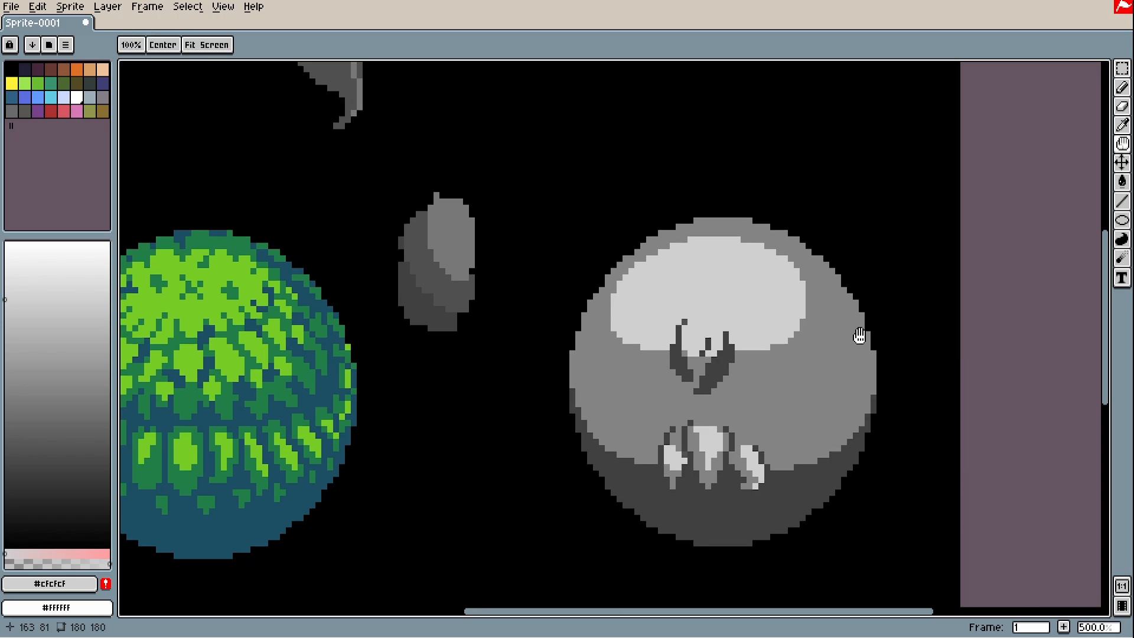
Sample #404040 and draw a filled circle in the empty area above the right sphere
scroll(827, 339, "down", 1)
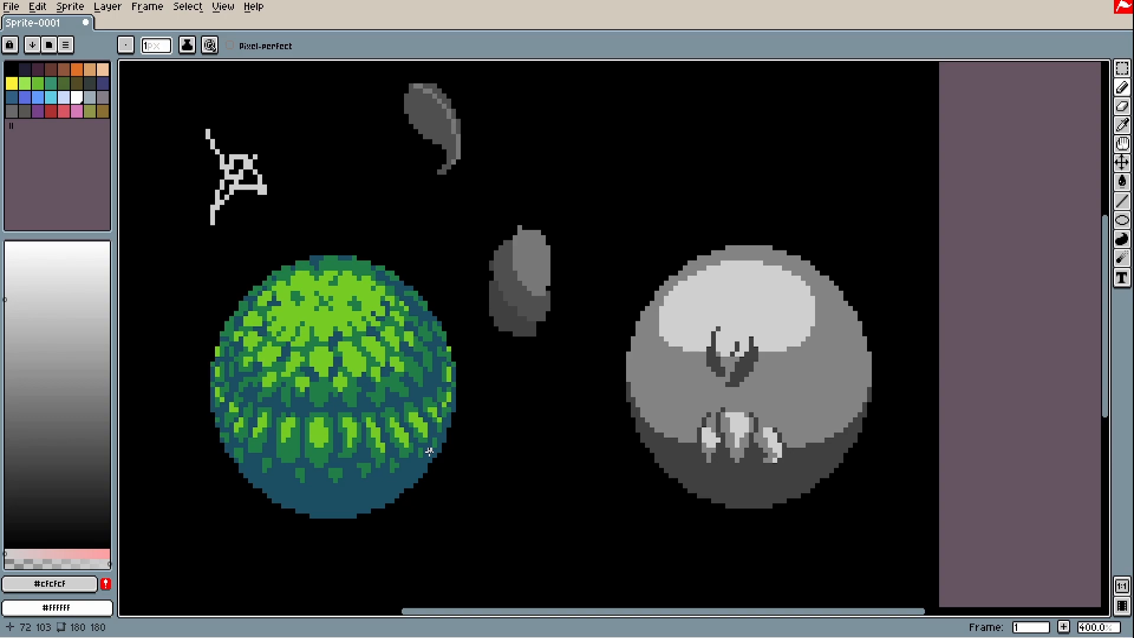
scroll(795, 396, "up", 1)
left_click(795, 395, "alt")
left_click(766, 444, "alt")
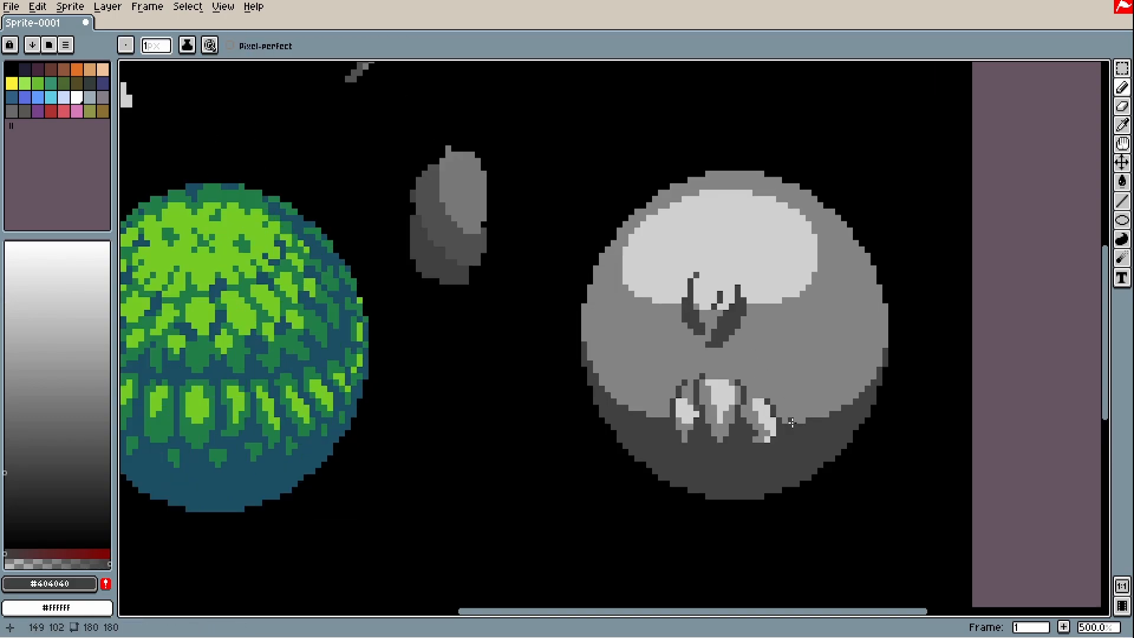
left_click_drag(663, 81, 663, 235)
left_click(1120, 220)
left_click(1104, 220)
left_click_drag(593, 110, 764, 294)
Sample #848484 and paint the mid-tone over the upper part of the new circle, leaving a curved #404040 shadow below
left_click(733, 334, "alt")
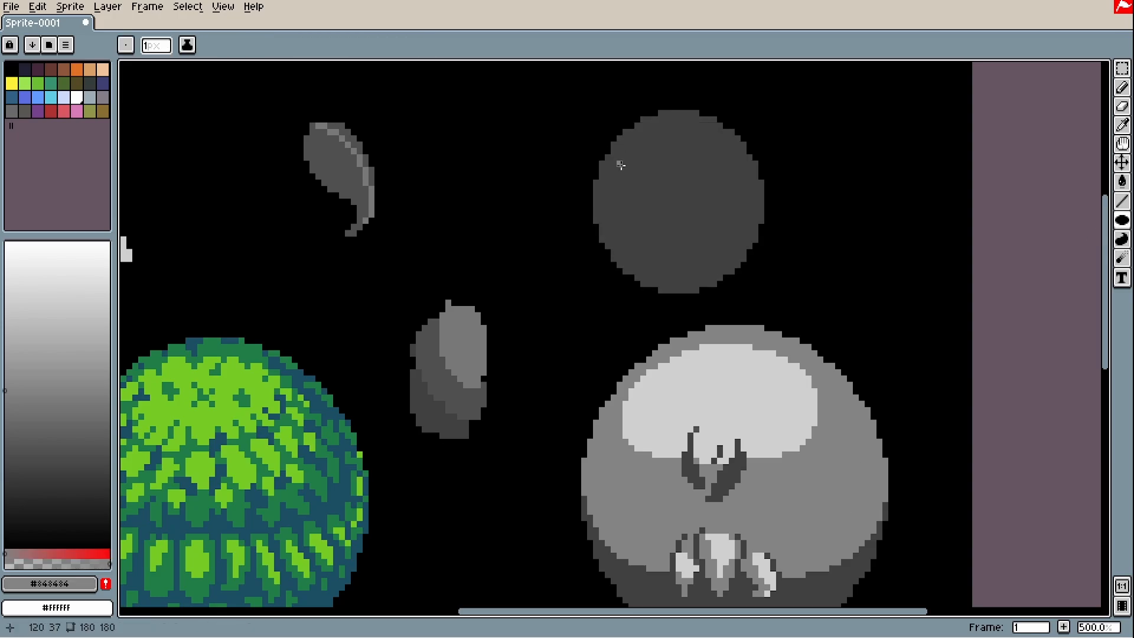
key("b")
mouse_move(764, 201)
left_mouse_down()
mouse_move(620, 222)
mouse_move(596, 210)
left_mouse_up()
left_click(669, 177)
scroll(612, 228, "up", 1)
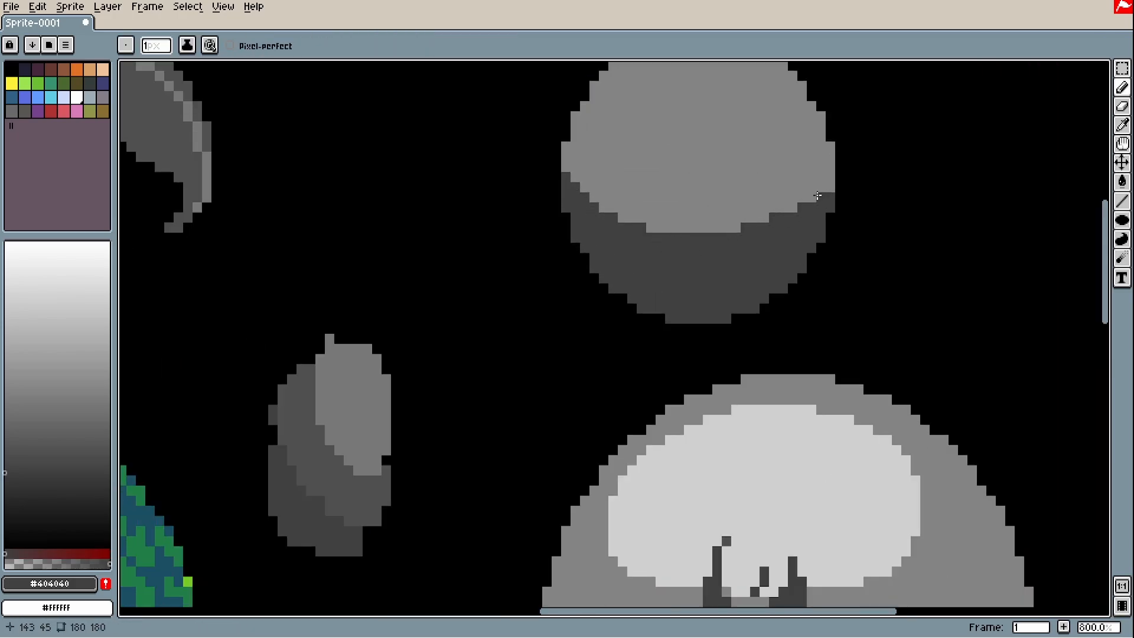
left_click(670, 215, "alt")
scroll(657, 219, "up", 1)
Sample #cfcfcf, outline an oval highlight on the upper part of the new circle and fill it
left_click(827, 531, "alt")
scroll(826, 531, "down", 1)
left_click_drag(683, 295, 768, 336)
key("ctrl+z")
scroll(848, 400, "up", 1)
mouse_move(664, 198)
left_mouse_down()
mouse_move(642, 230)
mouse_move(664, 194)
left_mouse_up()
key("g")
left_click(773, 253)
Sample #848484 and refine the edges of the new circle's highlight
key("b")
left_click(637, 263, "alt")
left_click_drag(640, 248, 654, 199)
left_click(895, 168)
mouse_move(938, 274)
left_mouse_down()
mouse_move(839, 316)
mouse_move(845, 324)
left_mouse_up()
Sample #cfcfcf and paint small marks just below both ends of the highlight's lower edge
left_click(865, 244, "alt")
scroll(864, 244, "down", 2)
scroll(746, 305, "up", 3)
left_click_drag(723, 297, 708, 291)
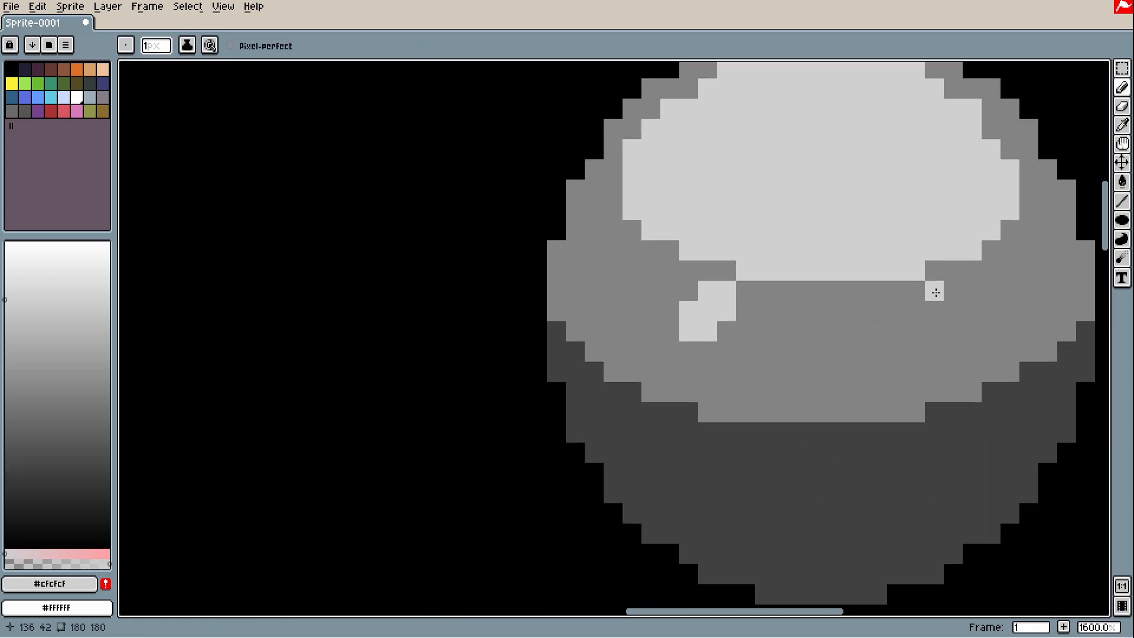
left_click_drag(934, 307, 953, 290)
key("space")
mouse_move(652, 293)
left_mouse_down()
mouse_move(829, 346)
mouse_move(652, 352)
left_mouse_up()
key("space")
Continue the row with #cfcfcf marks near the new circle's sides and a tapered point under the highlight's centre
left_click(631, 304)
scroll(786, 283, "down", 2)
key("space")
mouse_move(777, 296)
left_mouse_down()
mouse_move(762, 296)
mouse_move(790, 359)
left_mouse_up()
scroll(767, 297, "up", 3)
left_click(764, 299)
key("ctrl+z")
key("ctrl+z")
left_click_drag(764, 299, 799, 359)
scroll(800, 360, "down", 1)
left_click_drag(726, 241, 744, 261)
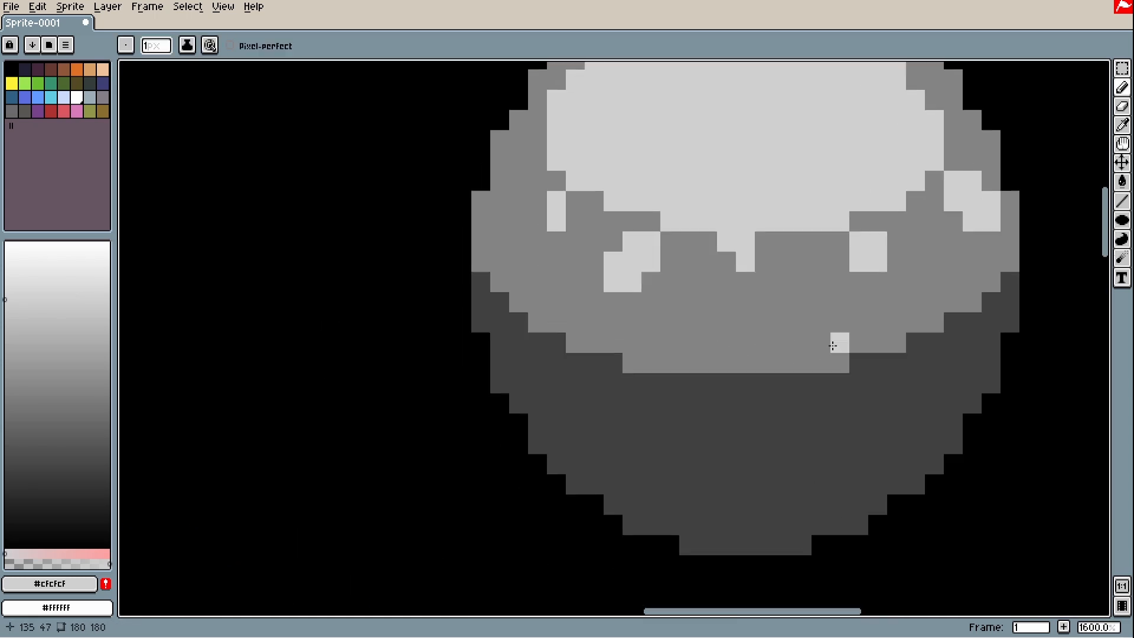
Undo the stray light mark, sample #848484 and paint small drips and patches along the midtone's lower edge into the dark area
key("ctrl+z")
left_click(850, 354, "alt")
left_click_drag(878, 380, 859, 423)
left_click_drag(952, 341, 989, 381)
scroll(980, 378, "down", 1)
left_click_drag(832, 406, 852, 414)
scroll(856, 394, "up", 1)
left_click_drag(757, 400, 747, 418)
left_click_drag(661, 358, 634, 390)
scroll(740, 417, "down", 5)
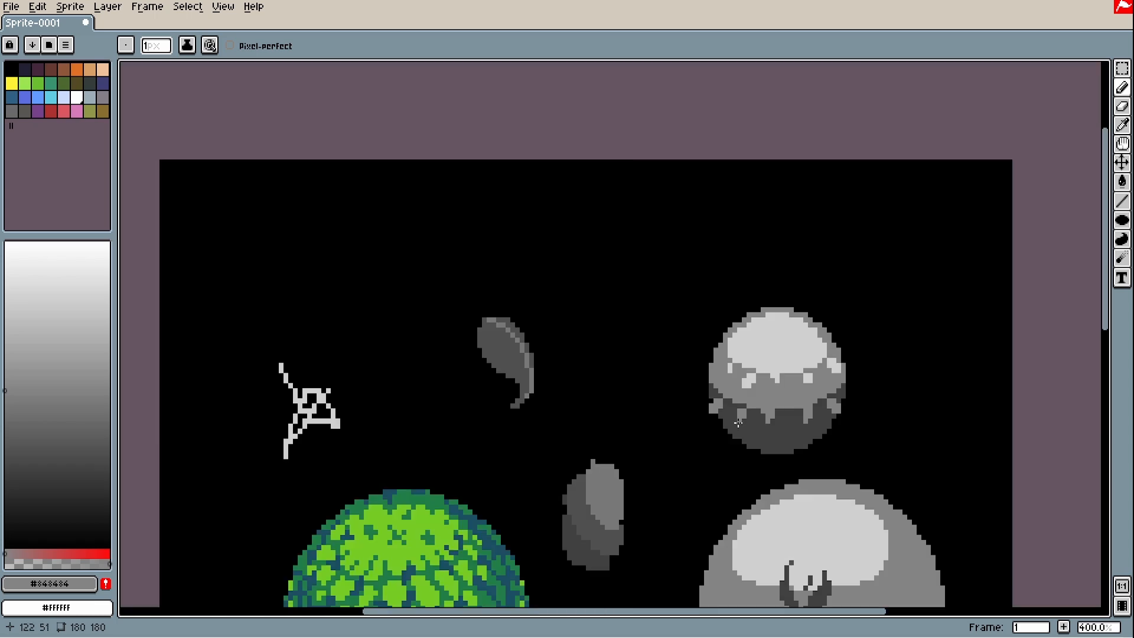
Resample #848484 and cut a small notch into the lower edge of the new circle's highlight
scroll(744, 417, "up", 2)
left_click(811, 503, "alt")
scroll(813, 504, "up", 2)
left_click(647, 326, "alt")
scroll(736, 387, "down", 3)
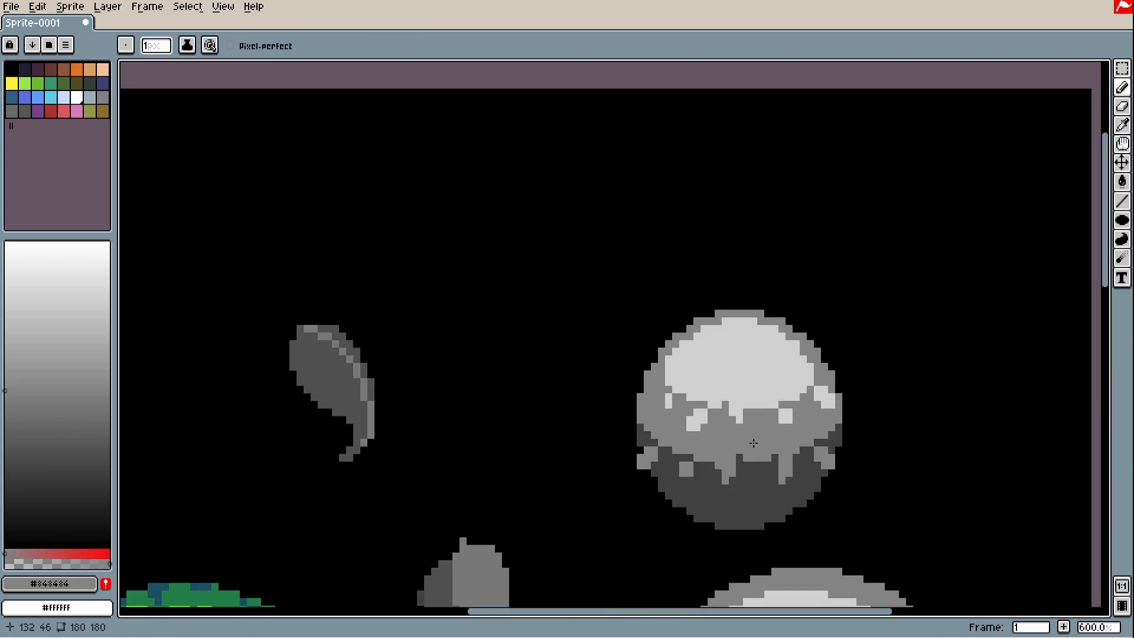
Sample #cfcfcf from the new circle's highlight and undo the last pencil stroke
scroll(827, 330, "up", 1)
scroll(858, 314, "down", 1)
scroll(857, 315, "down", 2)
scroll(905, 325, "up", 4)
left_click(649, 350, "alt")
key("ctrl+z")
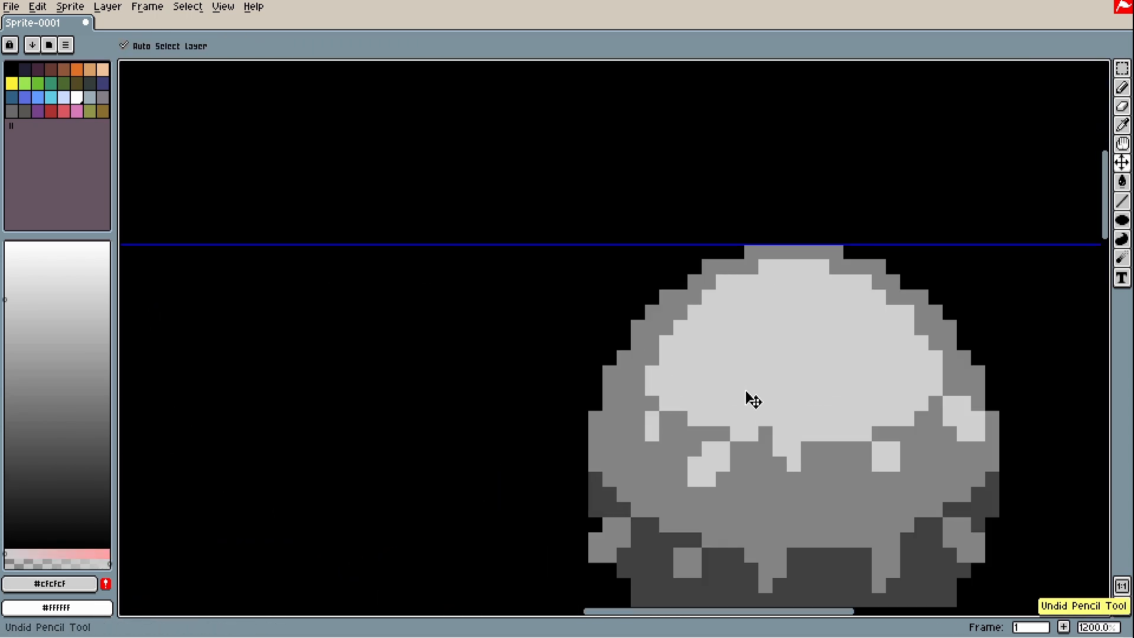
scroll(746, 303, "down", 5)
scroll(774, 387, "up", 5)
key("e")
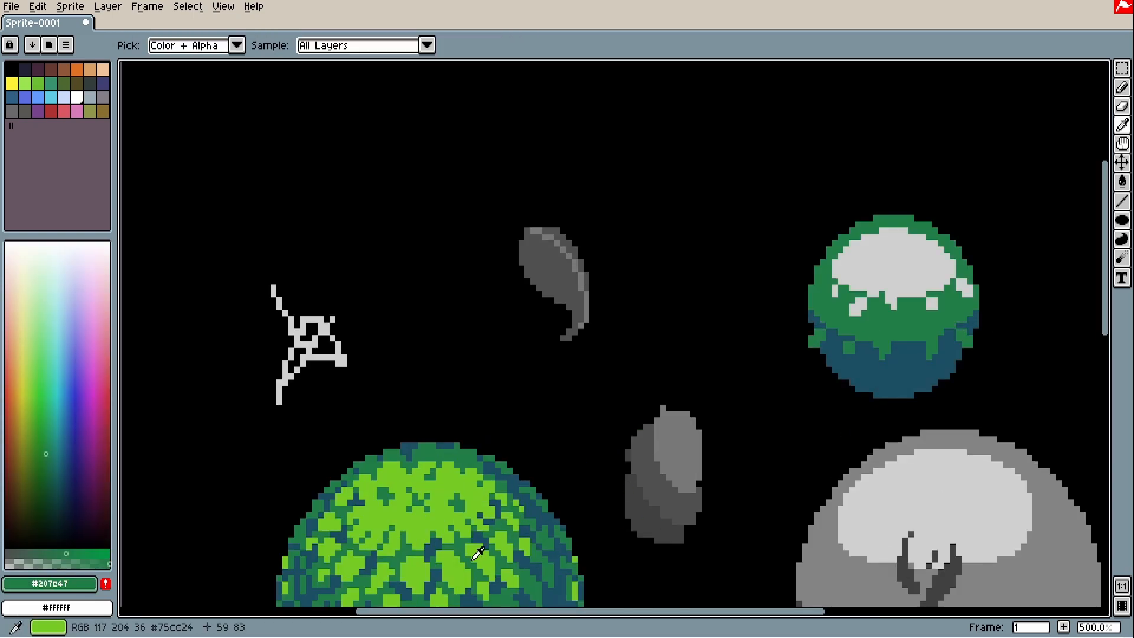
Recolour the small sphere's light areas with #75cc24 and paint a short #207e47 mark inside its highlight
left_click(867, 304)
left_click_drag(865, 222, 845, 215)
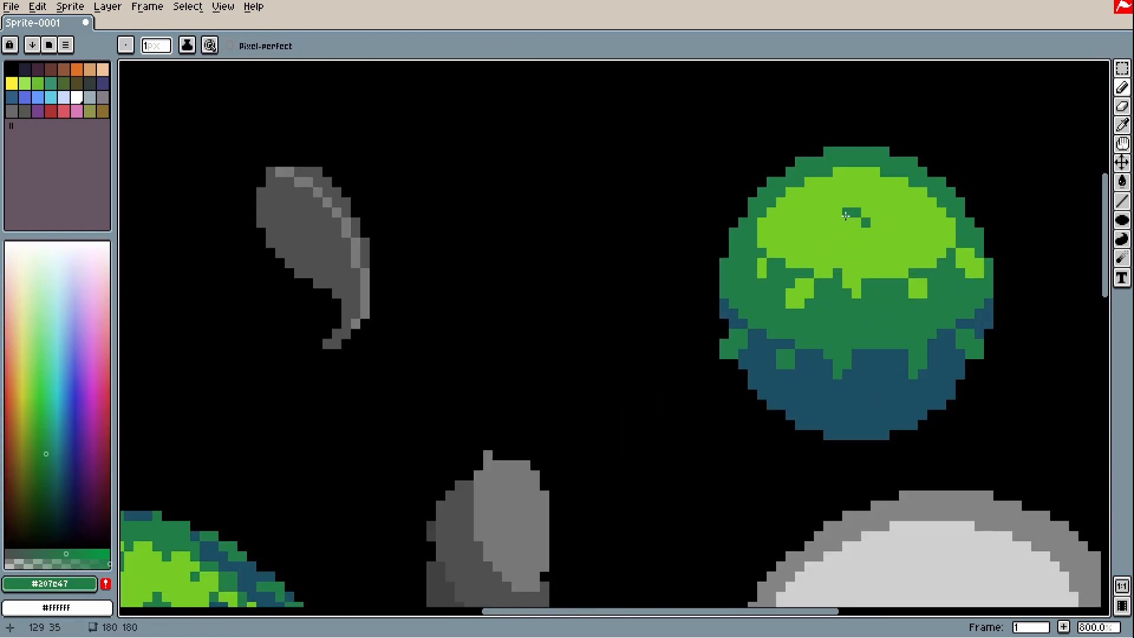